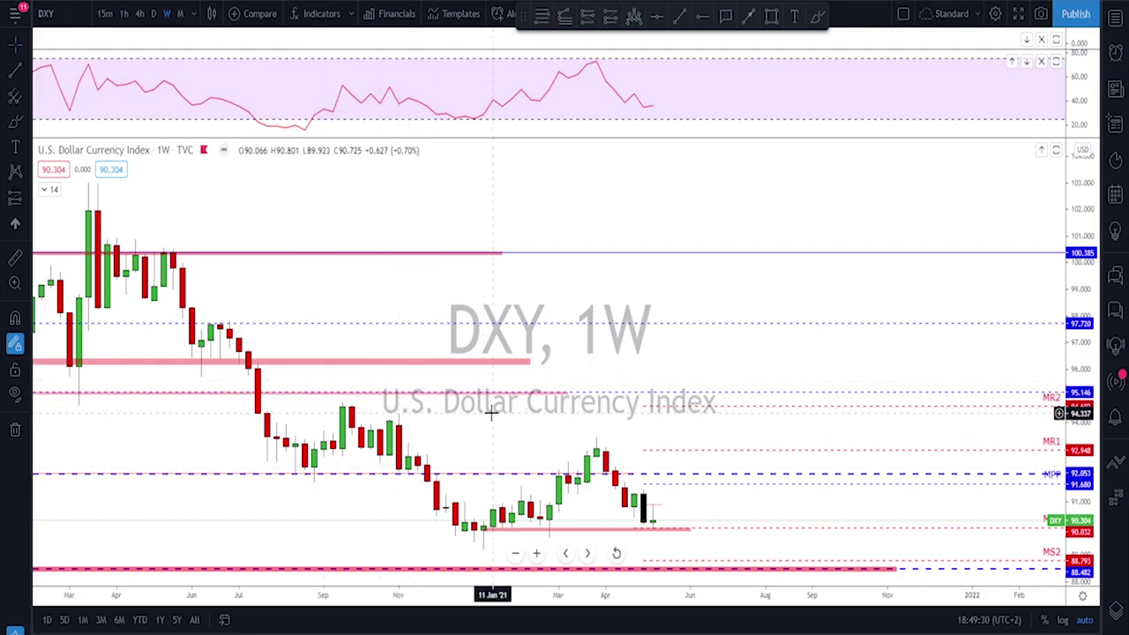
Step: Switch the U.S. Dollar Index chart to the daily timeframe after viewing the latest weekly candles
scroll(499, 424, "up", 1)
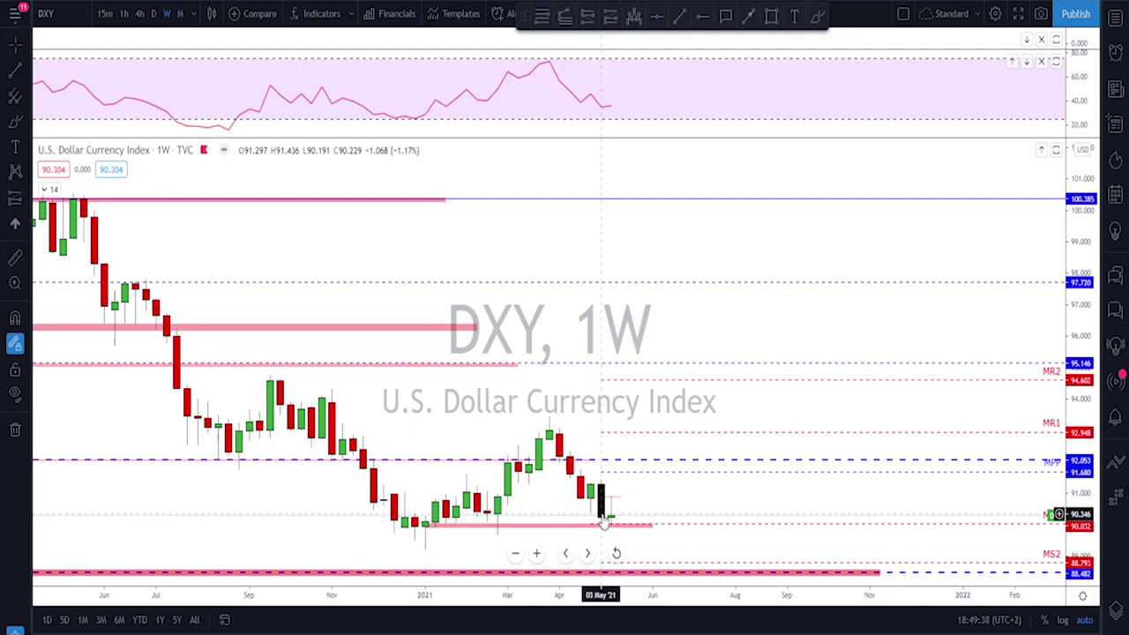
left_click_drag(596, 523, 558, 513)
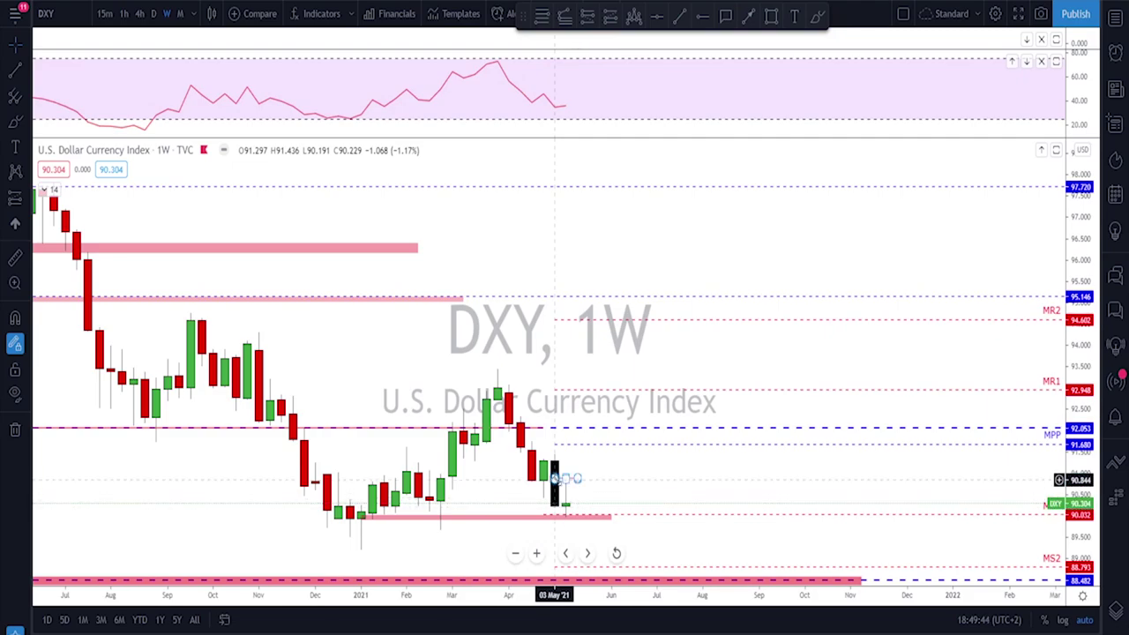
left_click_drag(553, 499, 602, 523)
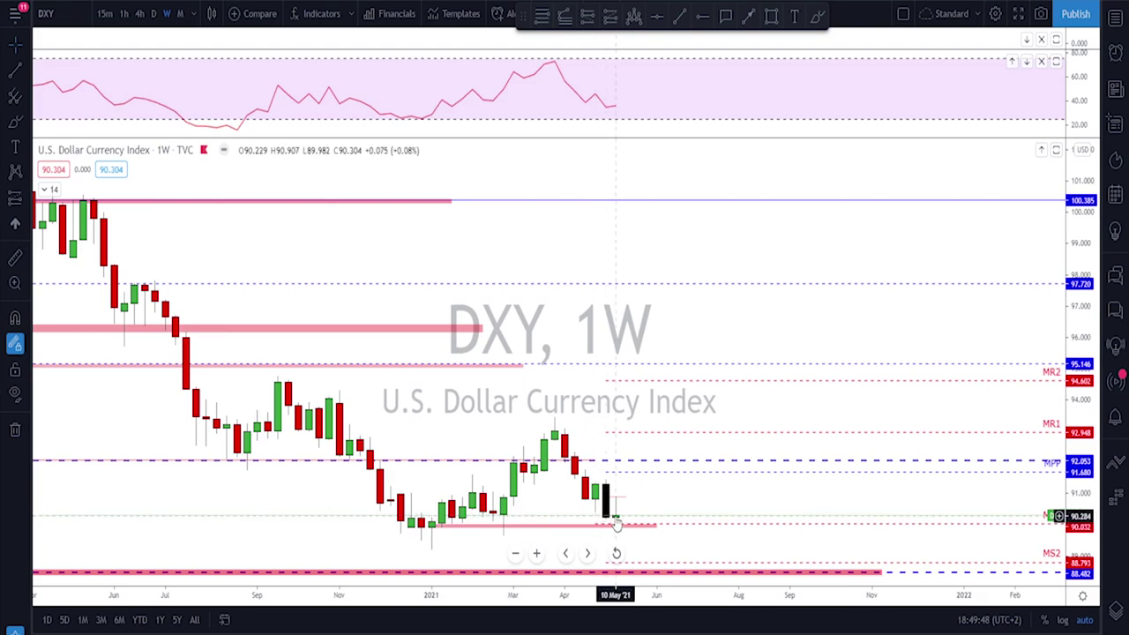
left_click(153, 14)
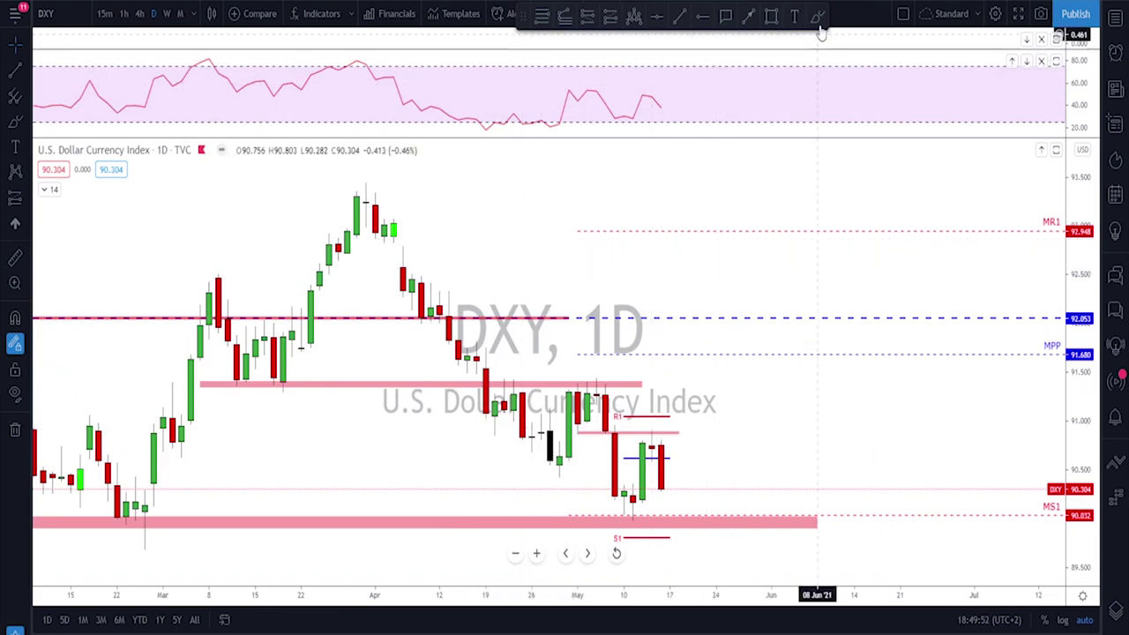
Step: Brush a freehand line down the early-May decline to the 90.032 support zone on the daily chart, and delete it
scroll(692, 445, "down", 1)
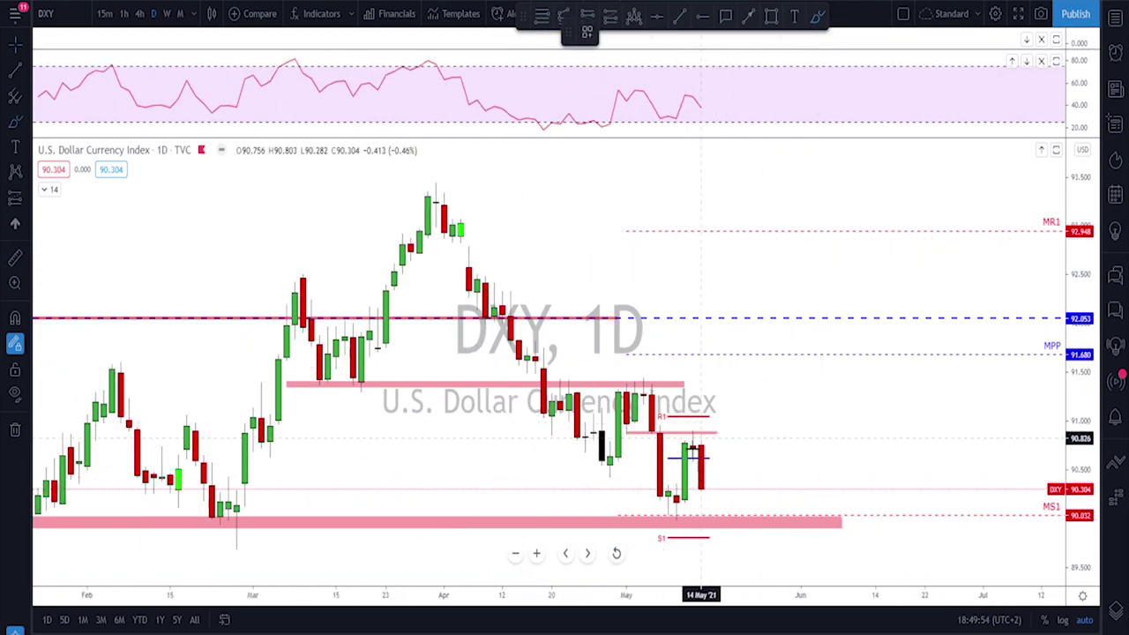
scroll(684, 458, "up", 1)
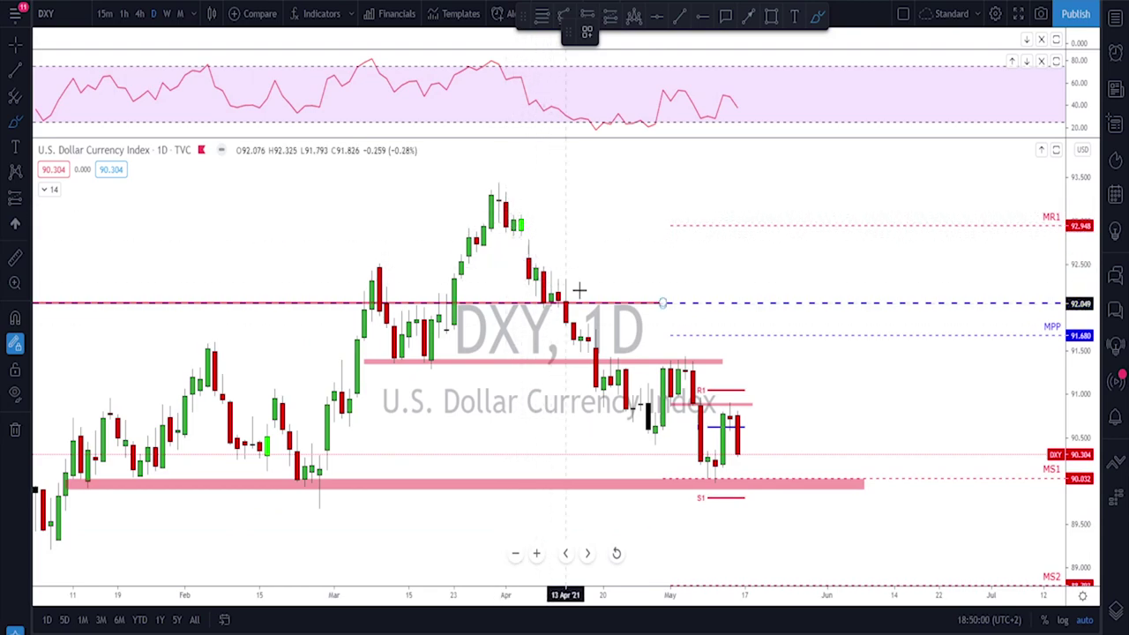
scroll(666, 432, "down", 1)
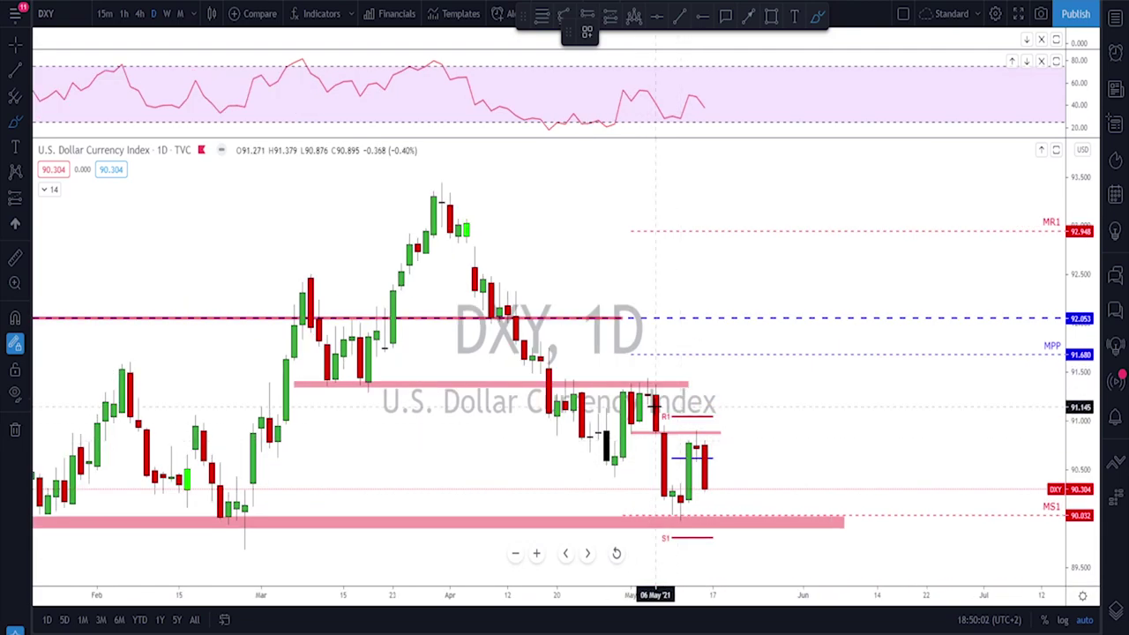
scroll(661, 406, "up", 1)
left_click_drag(689, 367, 719, 481)
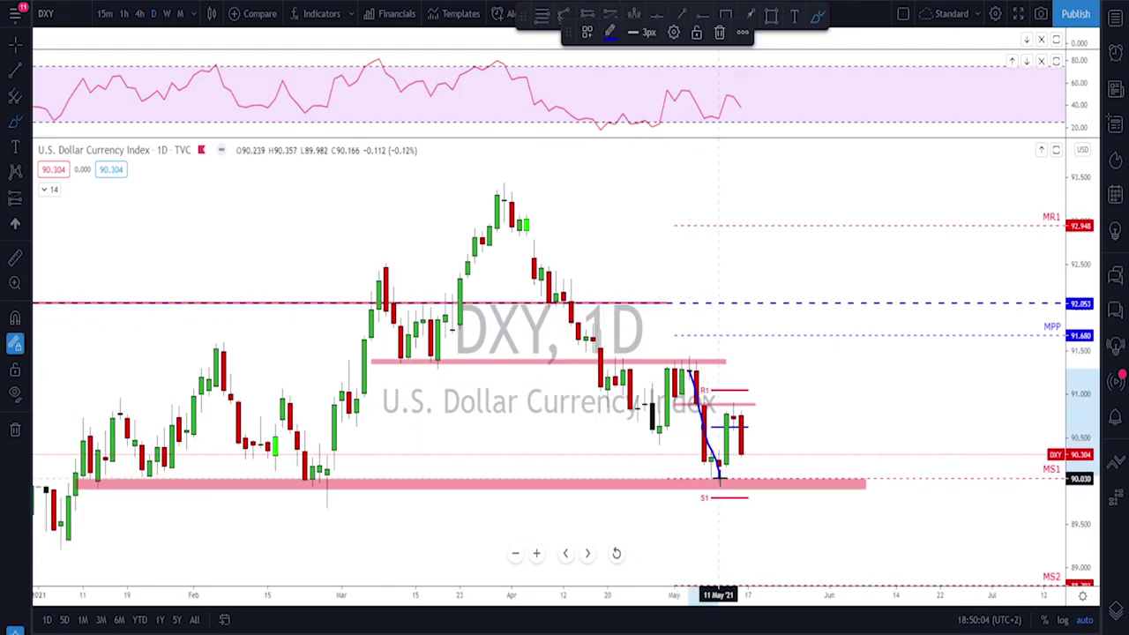
left_click(123, 482)
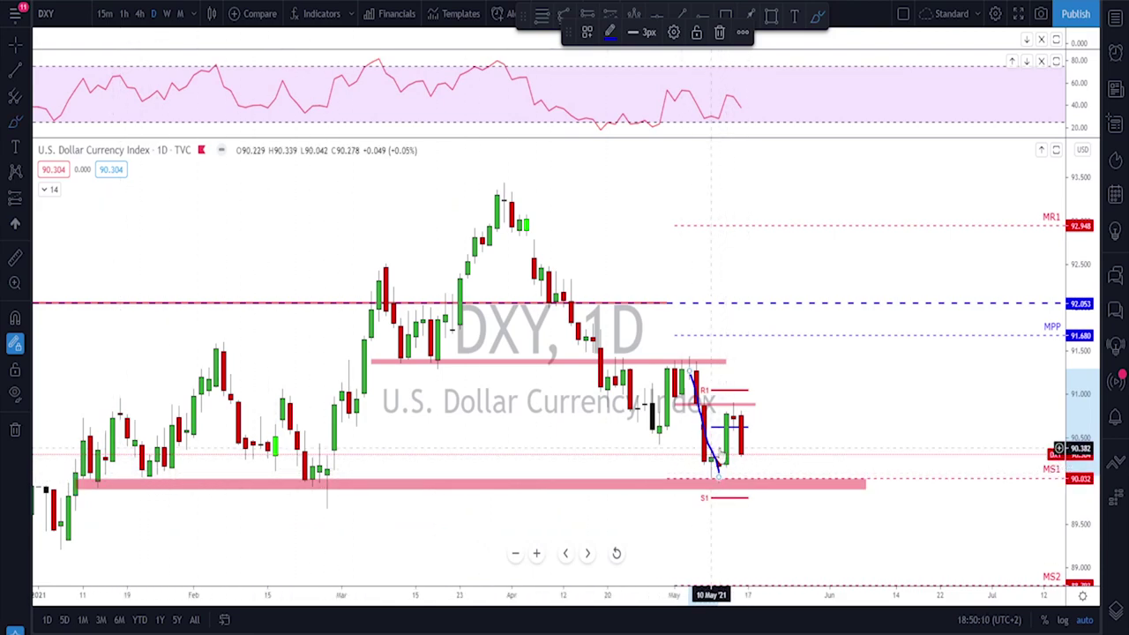
key("Delete")
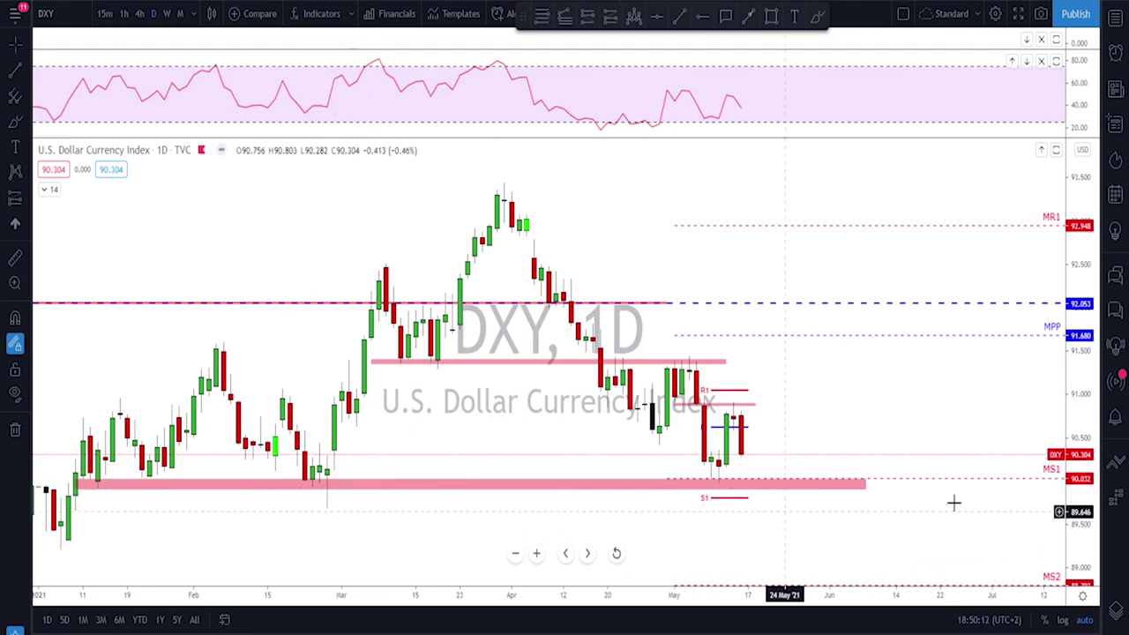
Step: Switch the chart to the 4-hour timeframe and show the whole descending channel
scroll(714, 445, "up", 2)
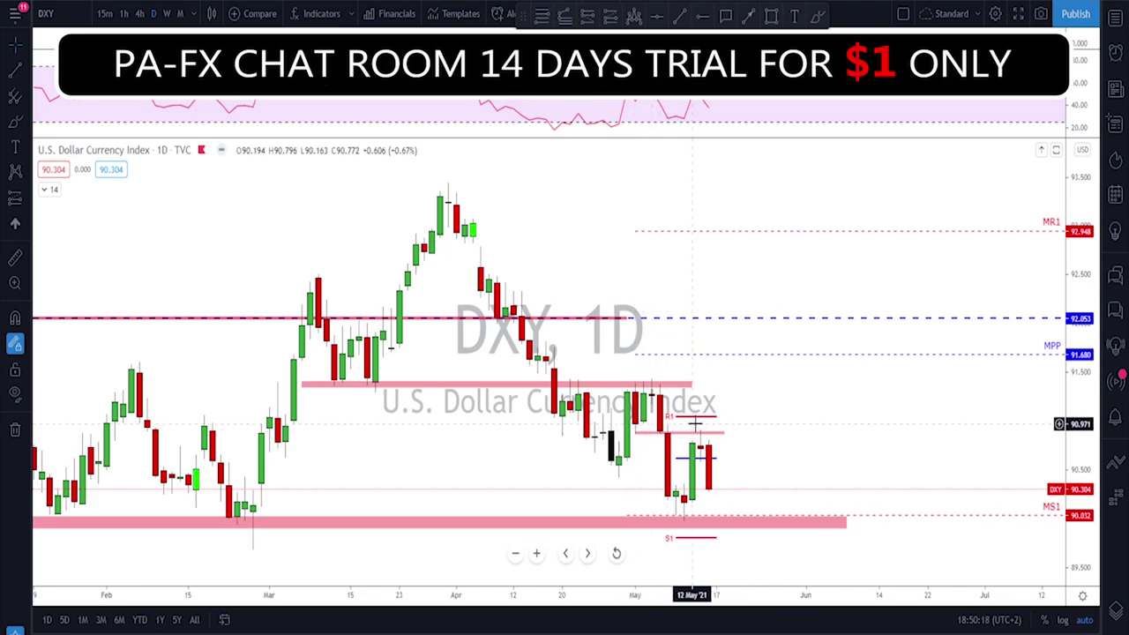
left_click(139, 14)
left_click_drag(673, 192, 642, 300)
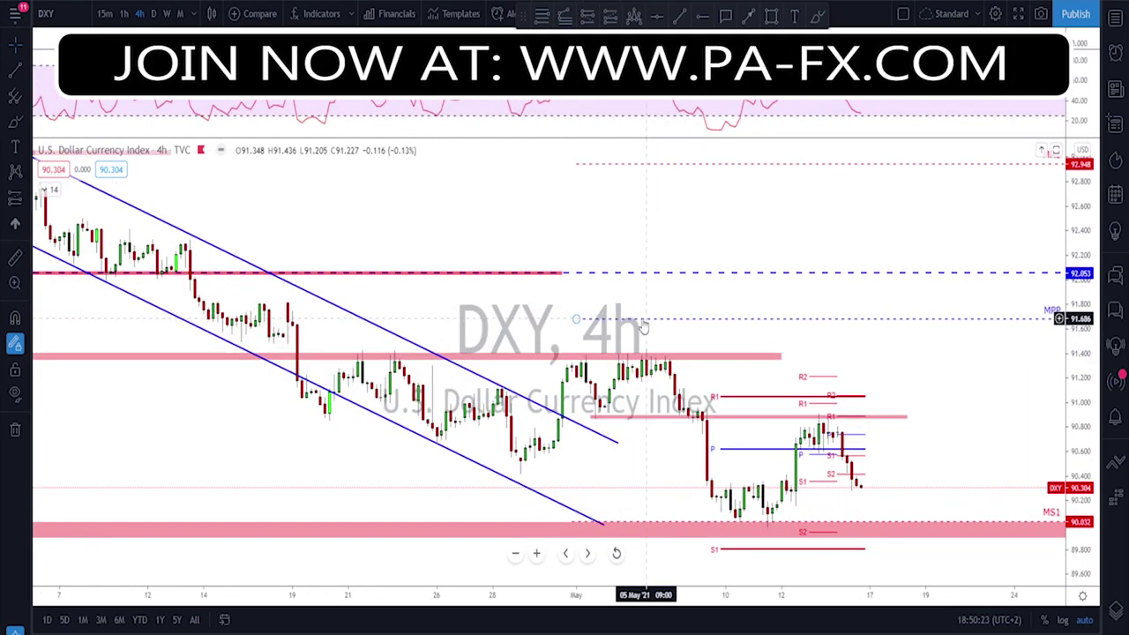
left_click(52, 193)
left_click(133, 292)
left_click(46, 428)
scroll(790, 373, "down", 2)
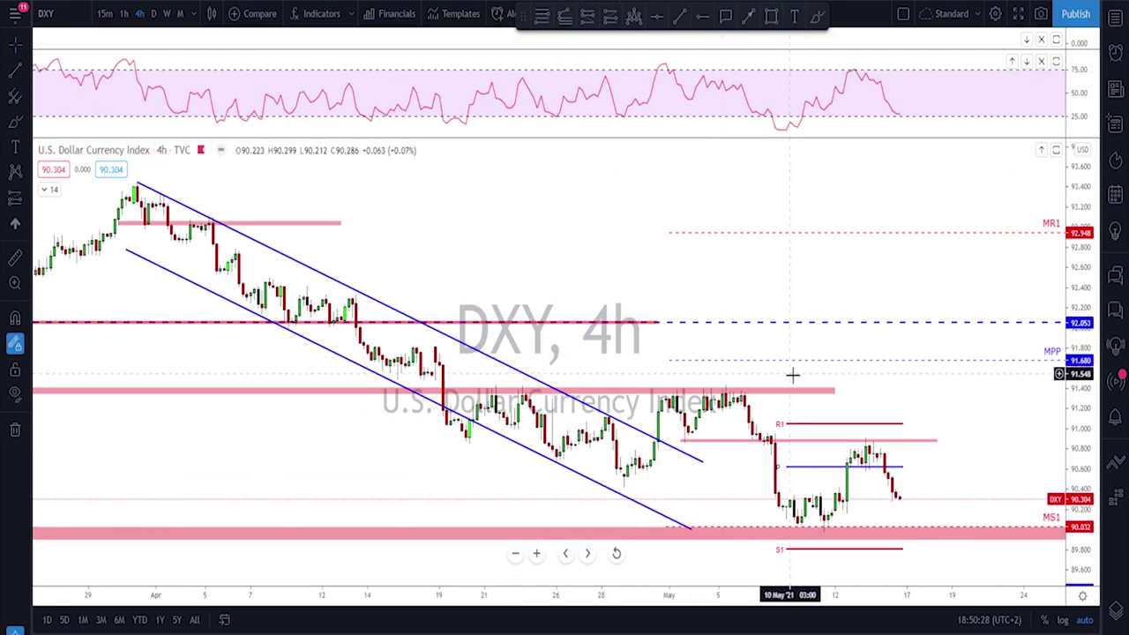
Step: Brush freehand lines along the May drop to the 90.032 support and the price move after it, and delete them
right_click(907, 400)
left_click_drag(825, 269, 753, 254)
scroll(752, 254, "down", 1)
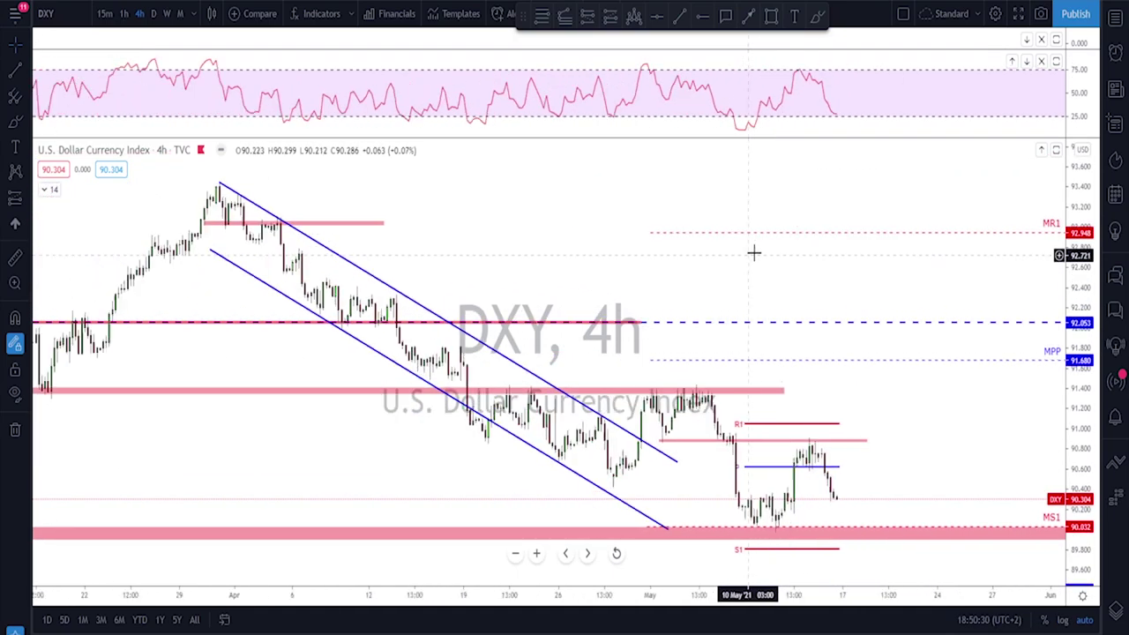
scroll(753, 254, "down", 1)
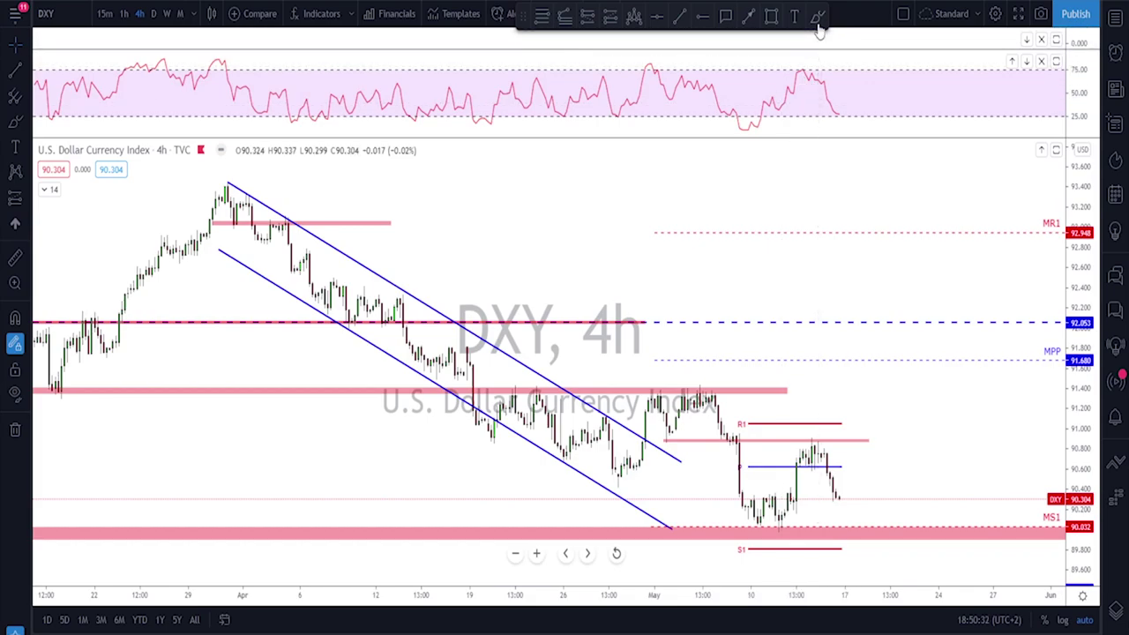
scroll(682, 393, "down", 1)
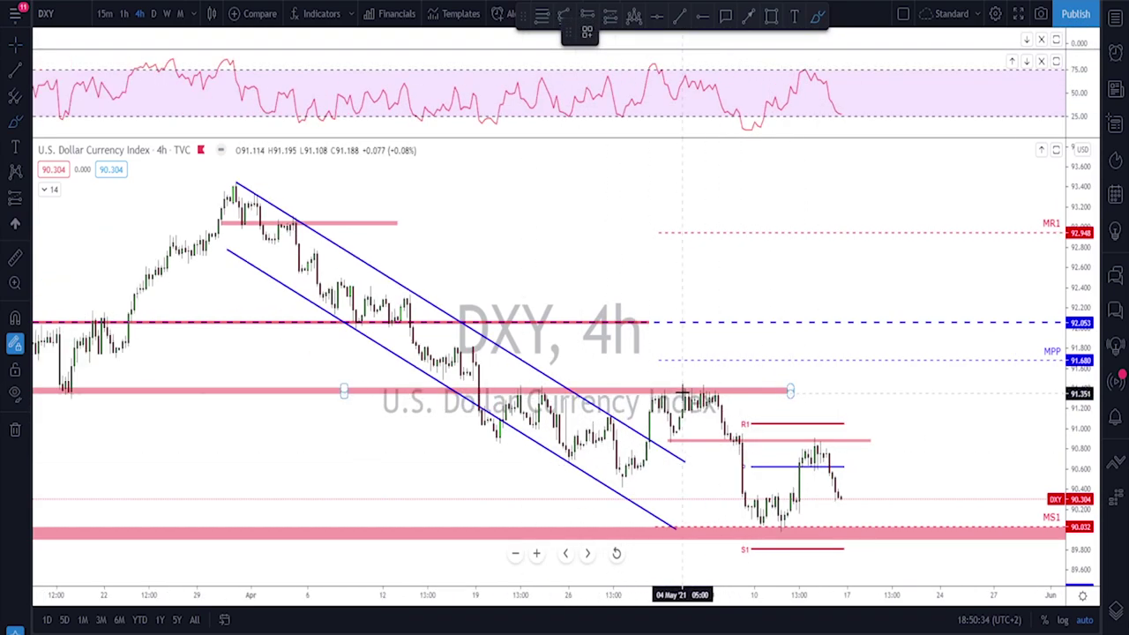
left_click(716, 398)
left_click(772, 520)
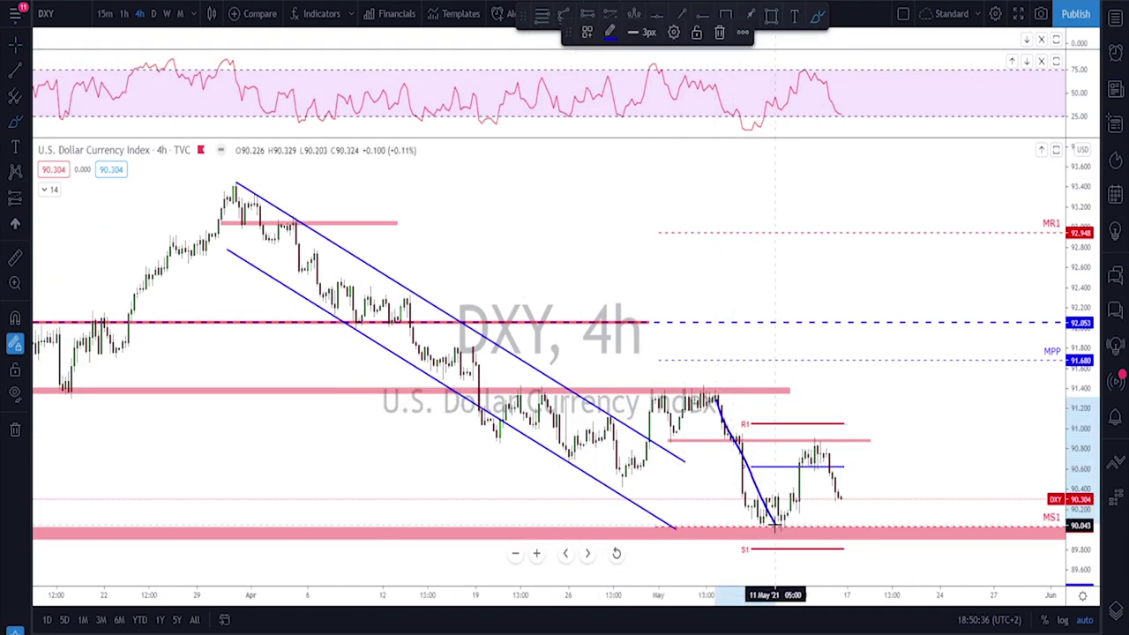
mouse_move(777, 520)
left_mouse_down()
mouse_move(803, 509)
mouse_move(821, 432)
mouse_move(844, 499)
left_mouse_up()
key("Delete")
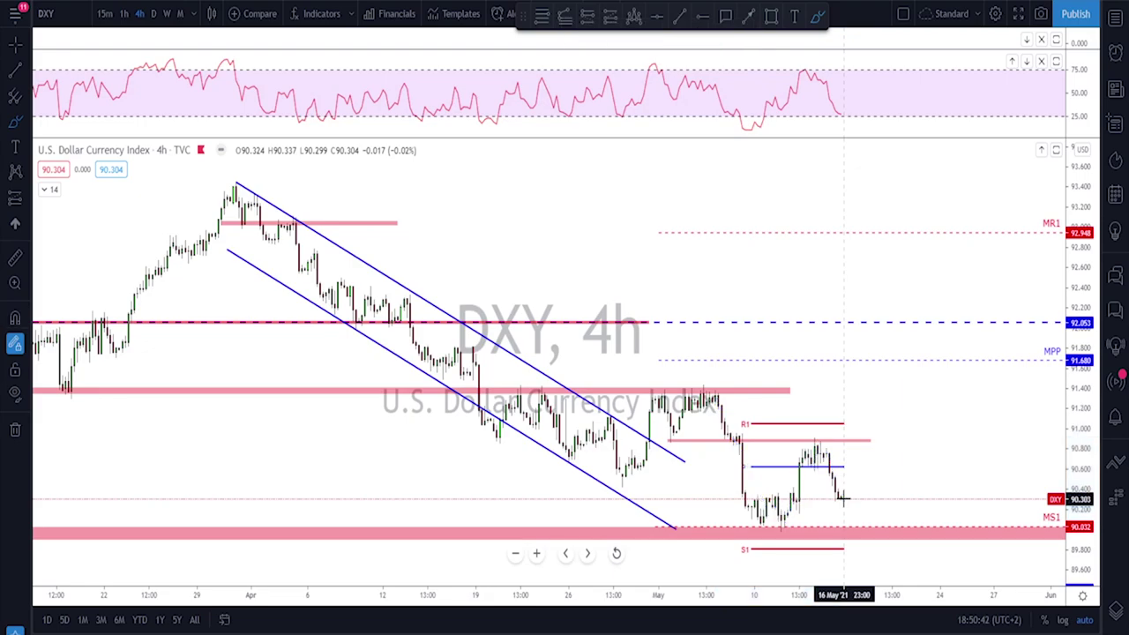
Step: Return the chart to the daily timeframe and view price around the 90.032 support zone
scroll(838, 497, "down", 1)
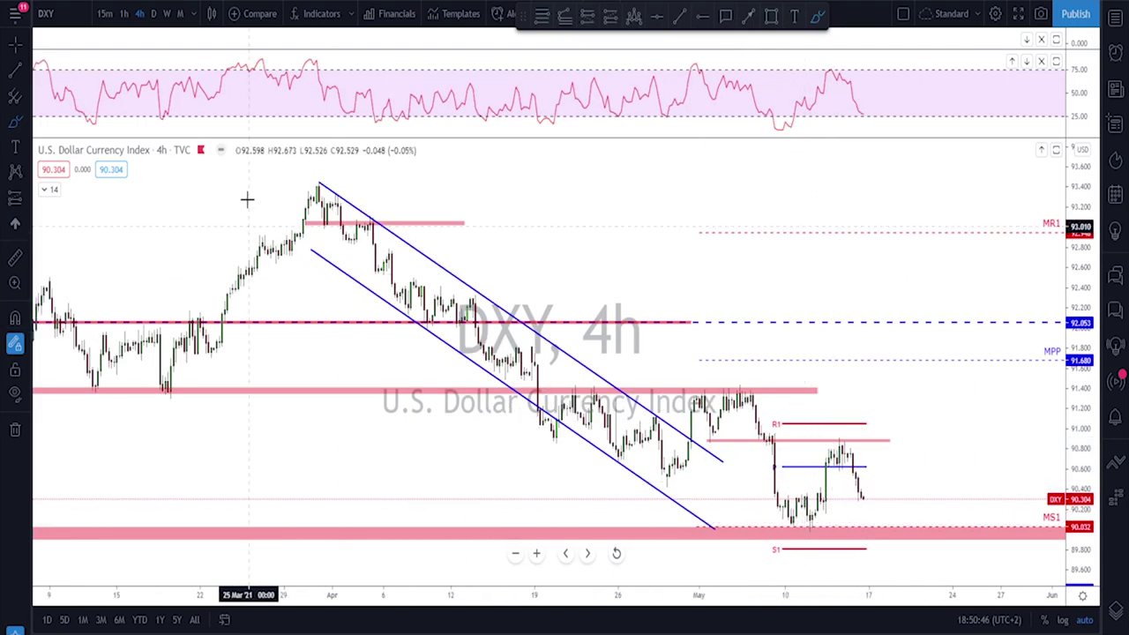
left_click(154, 13)
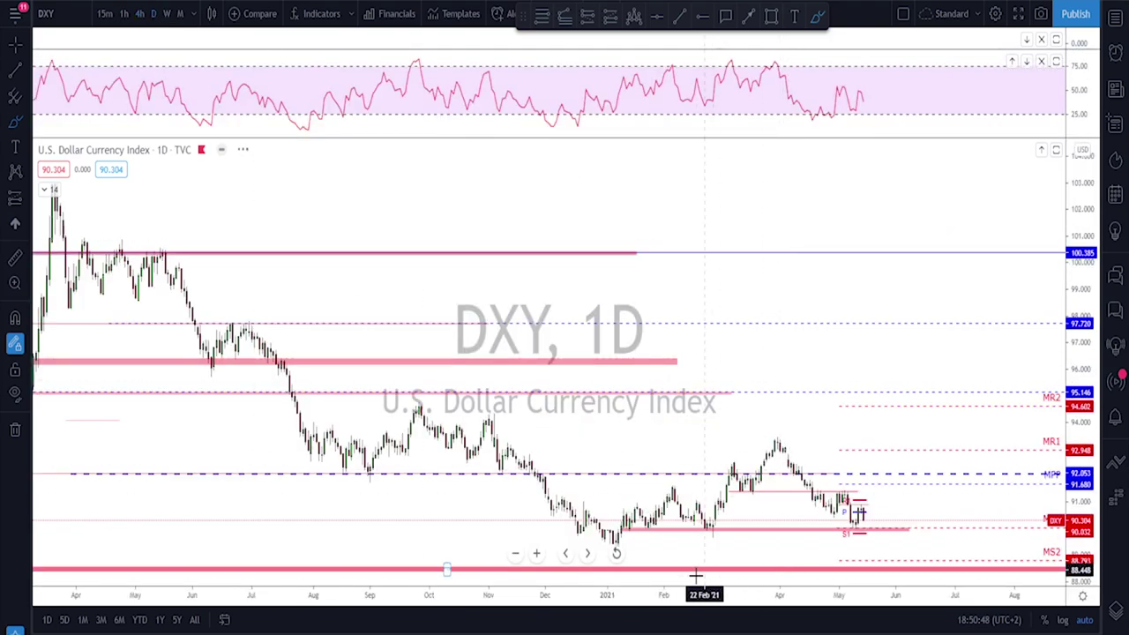
scroll(600, 552, "up", 3)
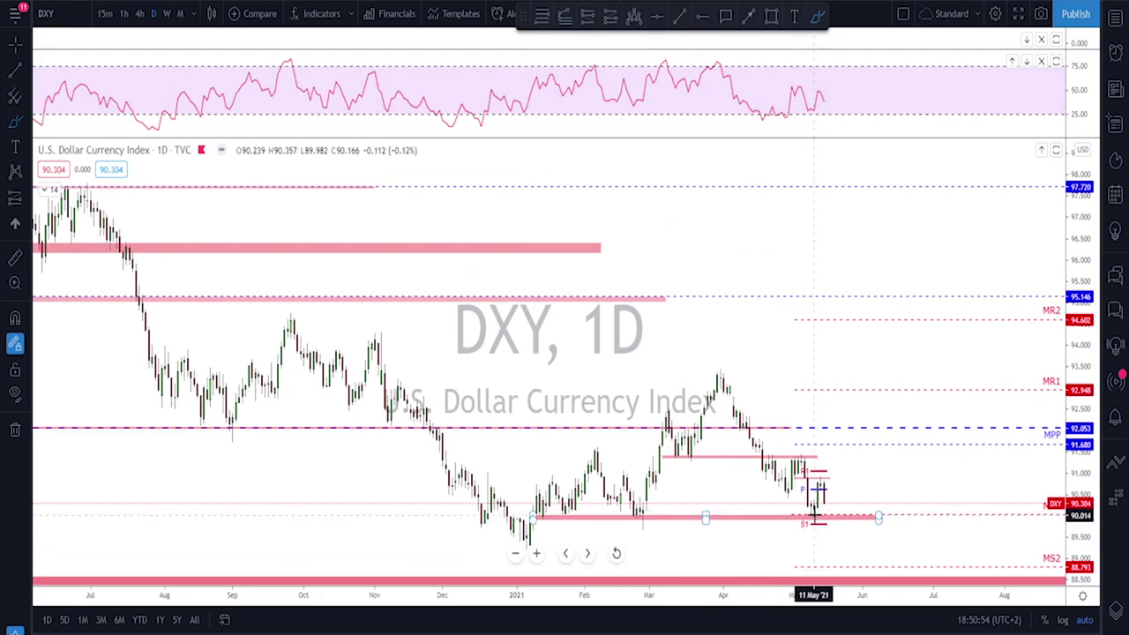
scroll(815, 512, "down", 1)
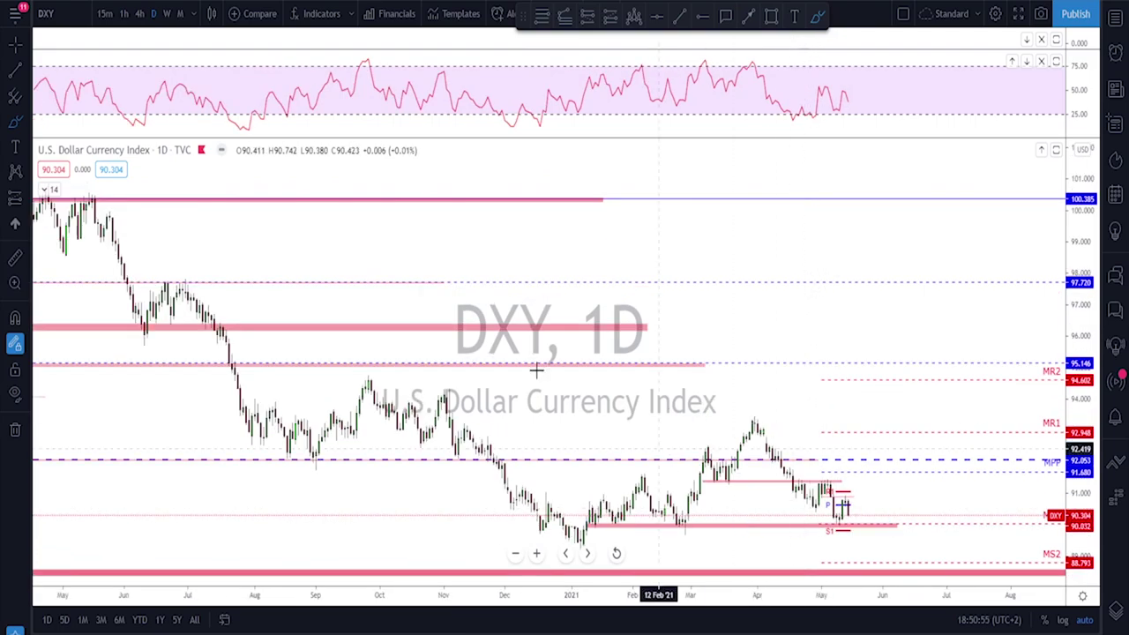
Step: Switch the chart to the weekly timeframe and show the price history back to 2008
left_click(167, 13)
scroll(511, 384, "down", 2)
mouse_move(430, 531)
left_mouse_down()
mouse_move(416, 549)
mouse_move(434, 532)
left_mouse_up()
scroll(445, 494, "down", 6)
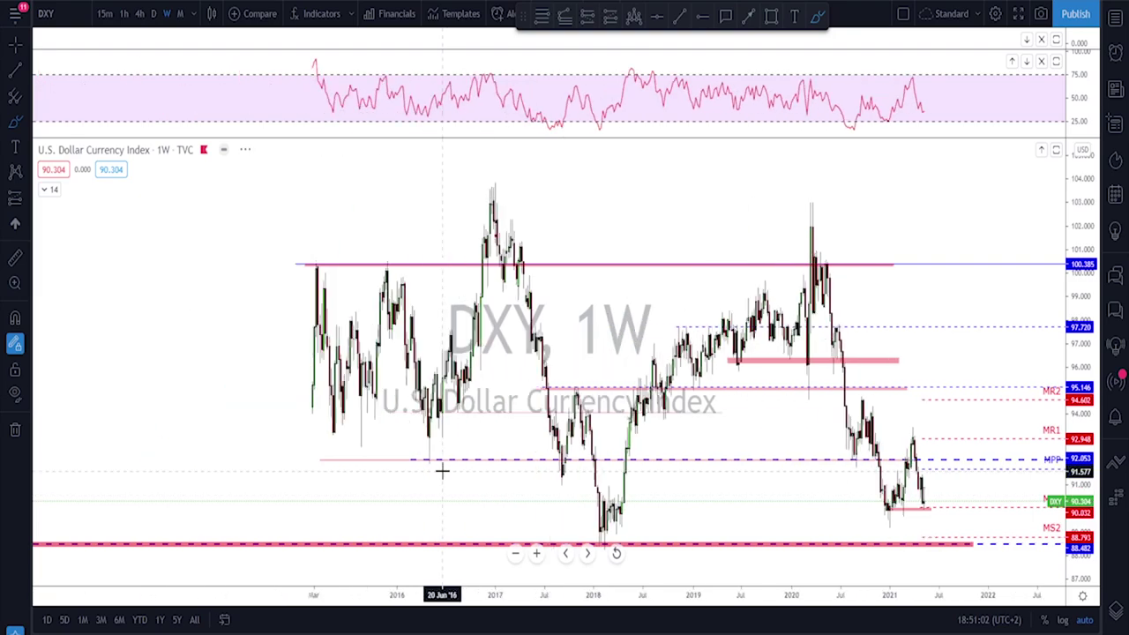
scroll(176, 363, "down", 2)
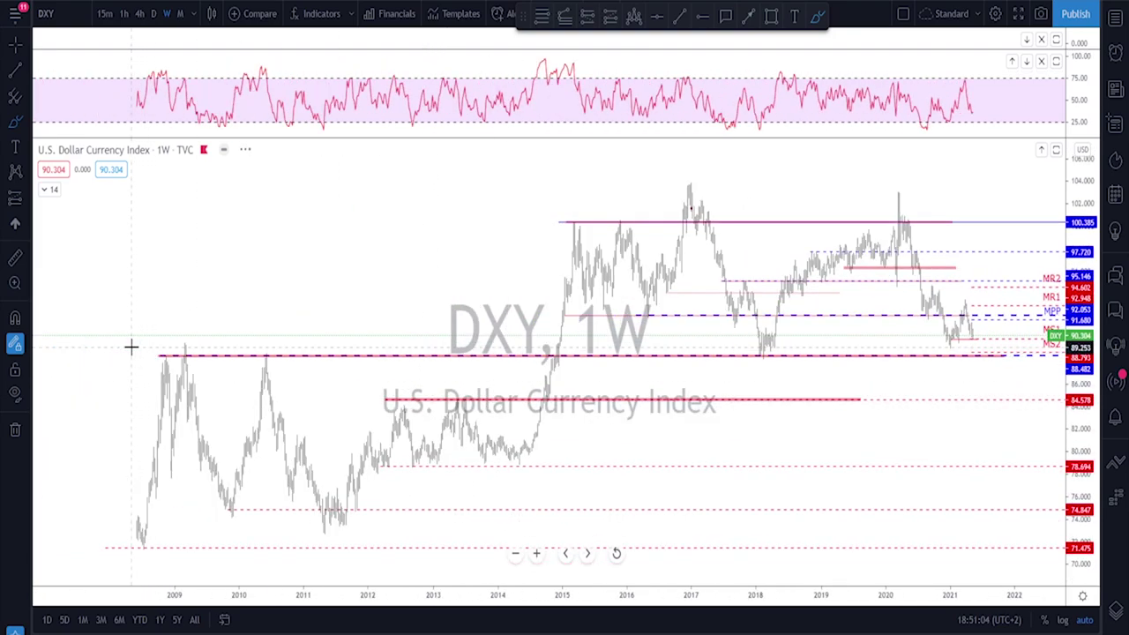
Step: Circle the 2008, 2009 and 2010 highs at the 88.482 level with the brush, and undo the circles
left_click(159, 352)
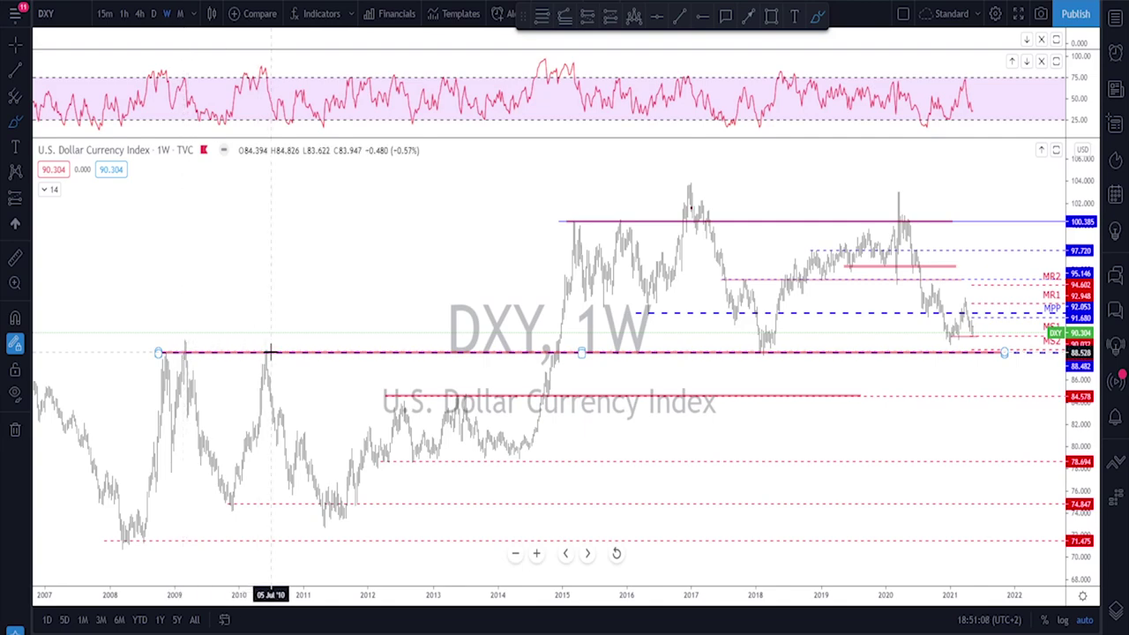
left_click_drag(272, 345, 275, 361)
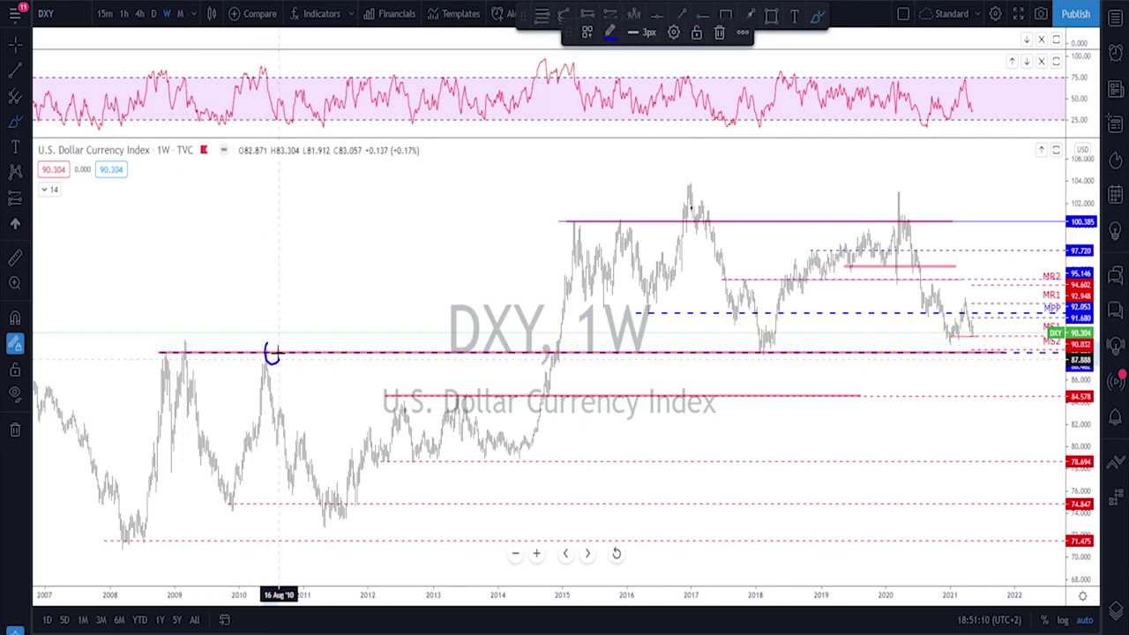
left_click_drag(161, 349, 147, 367)
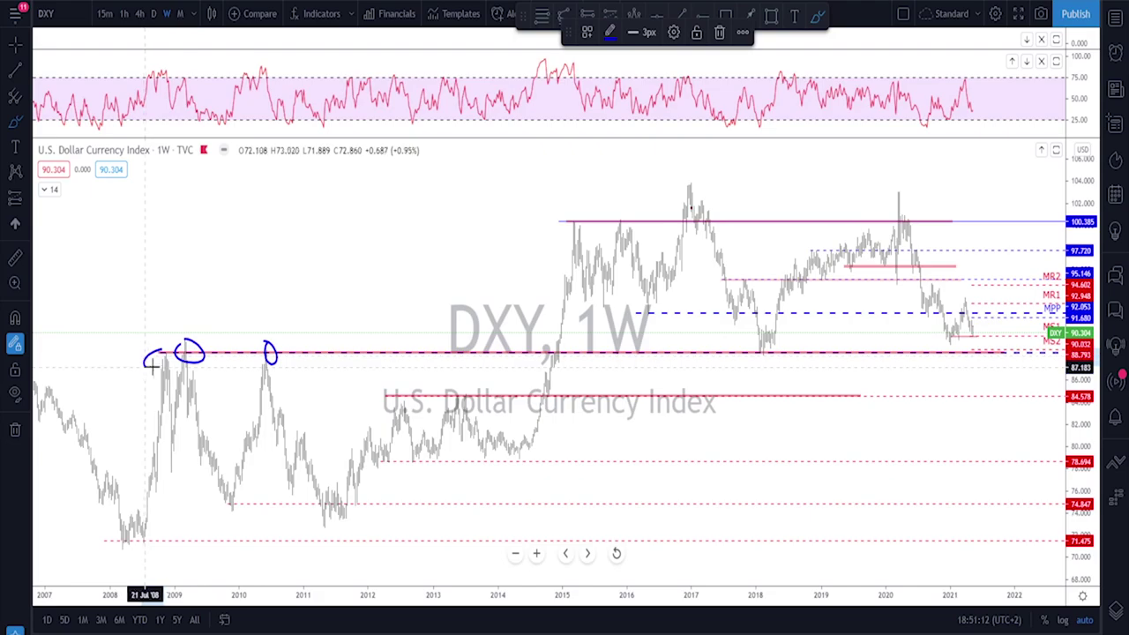
key("ctrl+z")
key("ctrl+z")
key("ctrl+z")
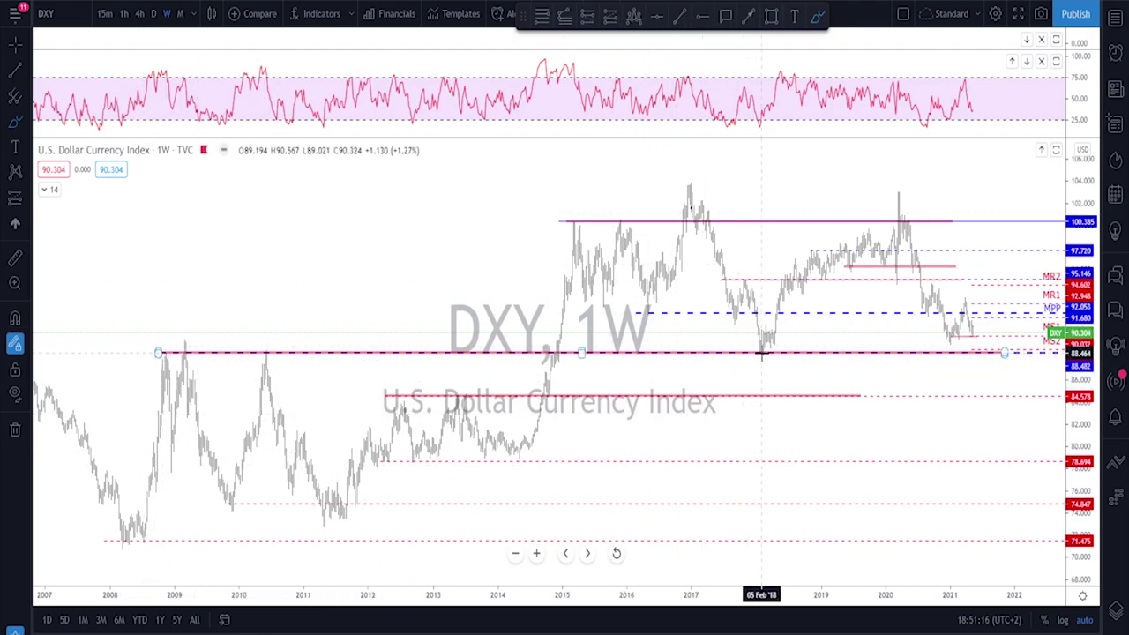
Step: Circle the early-2018 low at the 88.482 level with the brush, and undo it
scroll(761, 355, "up", 1)
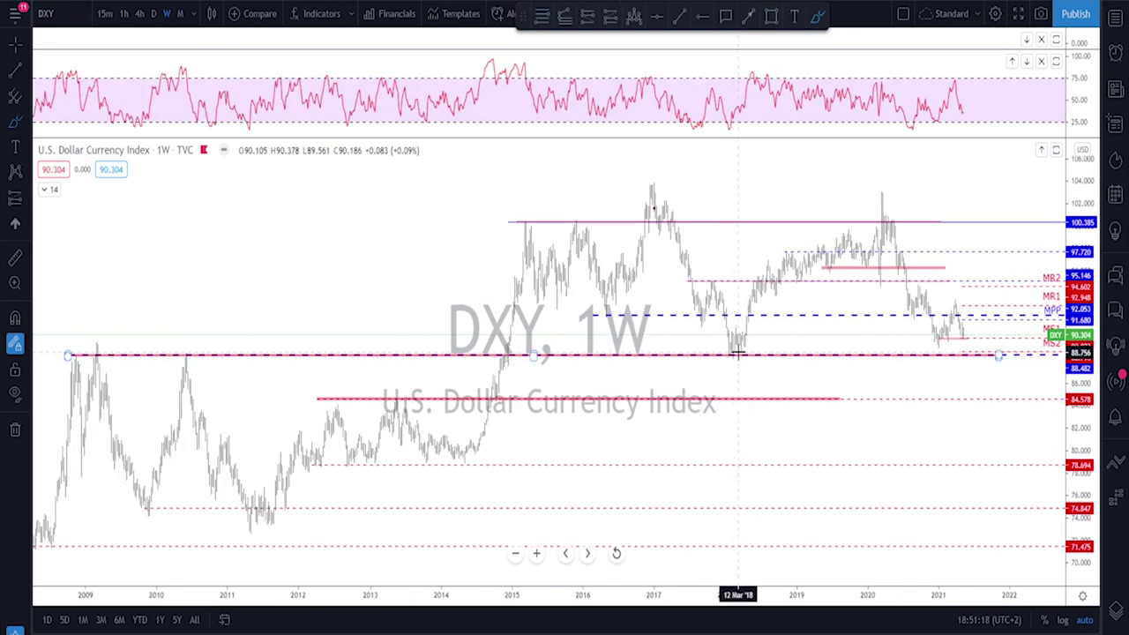
mouse_move(740, 350)
left_mouse_down()
mouse_move(721, 351)
mouse_move(738, 346)
left_mouse_up()
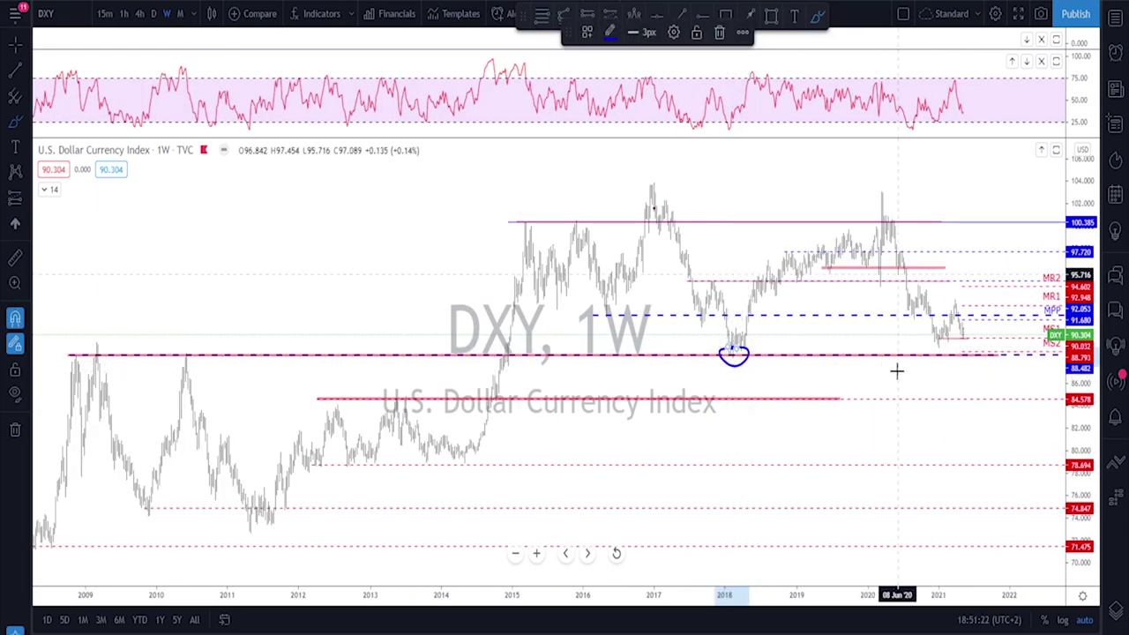
key("ctrl+z")
Step: Examine the current weekly price relative to the MS2 pivot and the 88.482 support zone
scroll(790, 383, "up", 5)
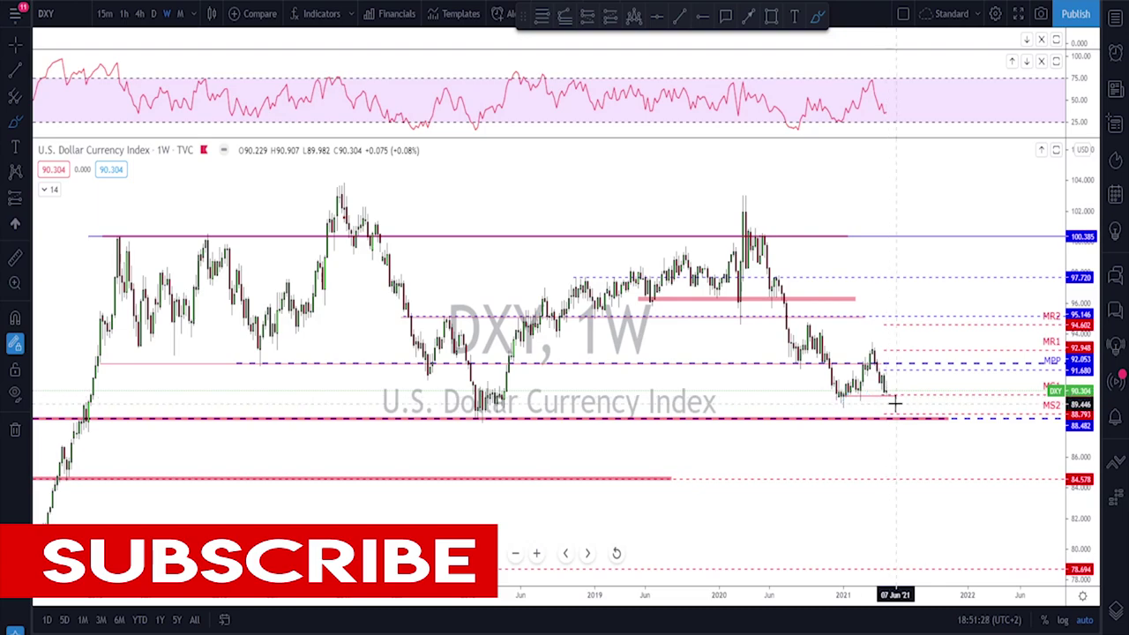
left_click(896, 418)
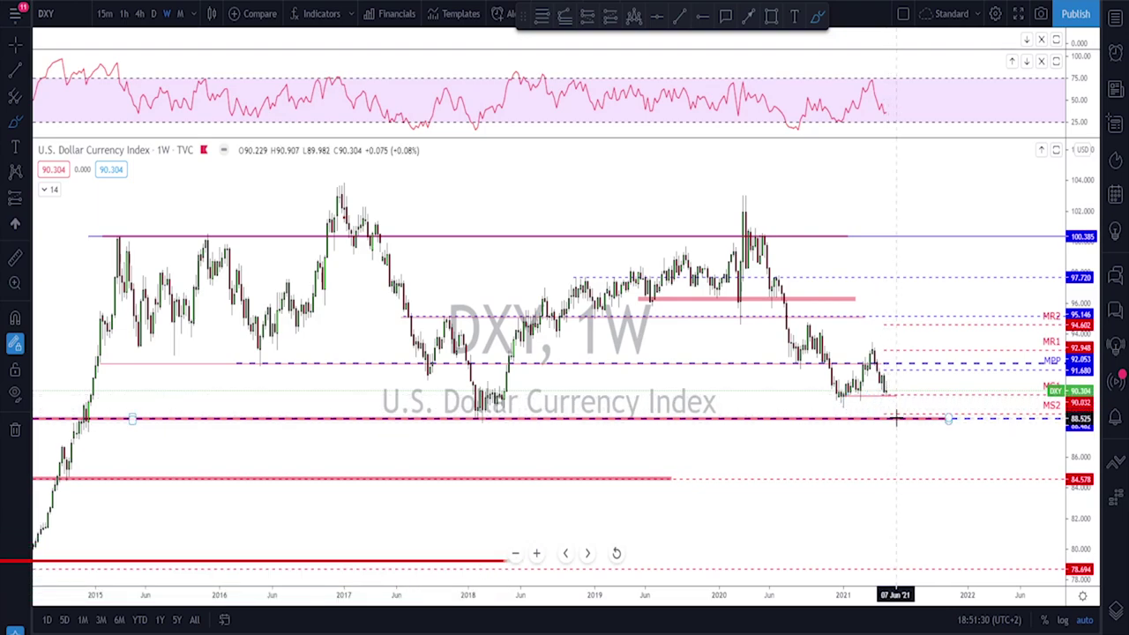
scroll(895, 419, "down", 1)
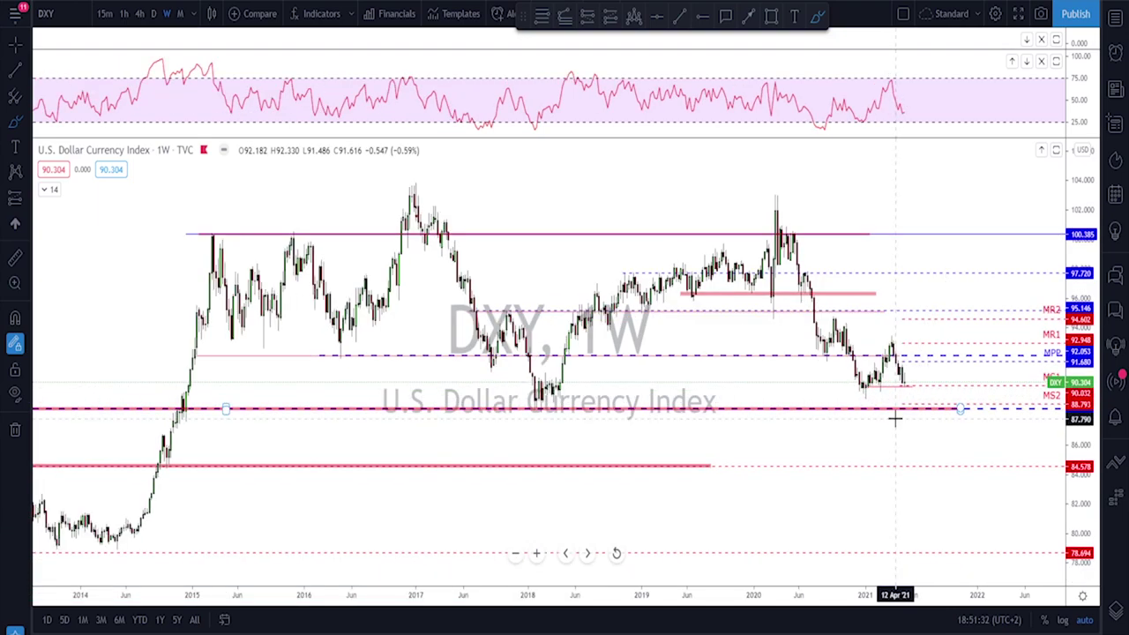
scroll(885, 410, "up", 1)
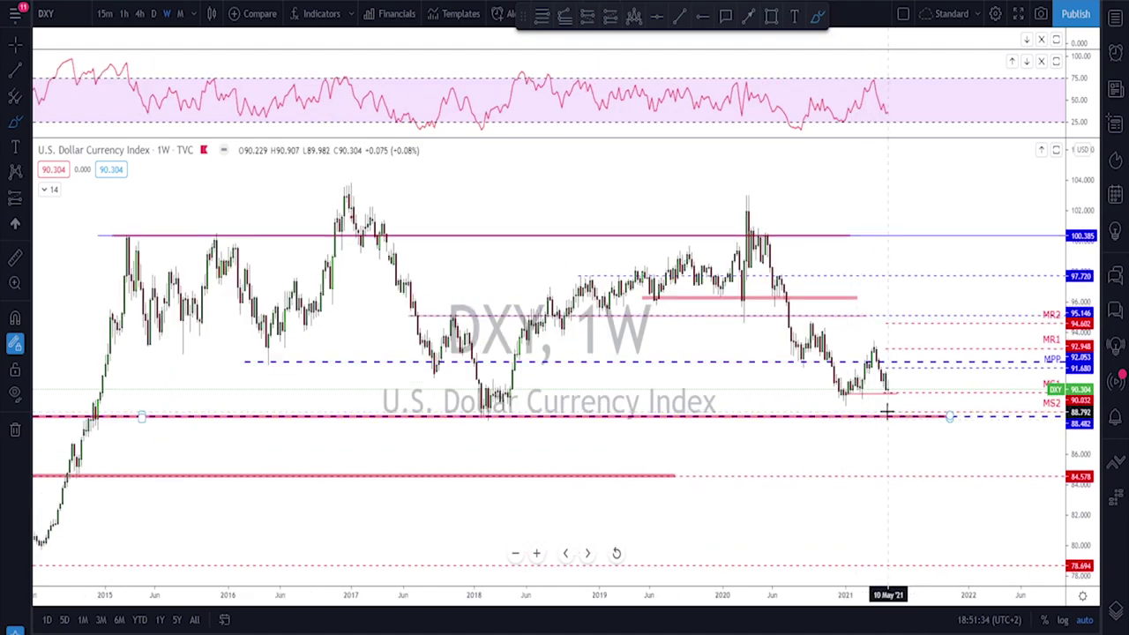
scroll(886, 421, "up", 1)
scroll(886, 388, "down", 1)
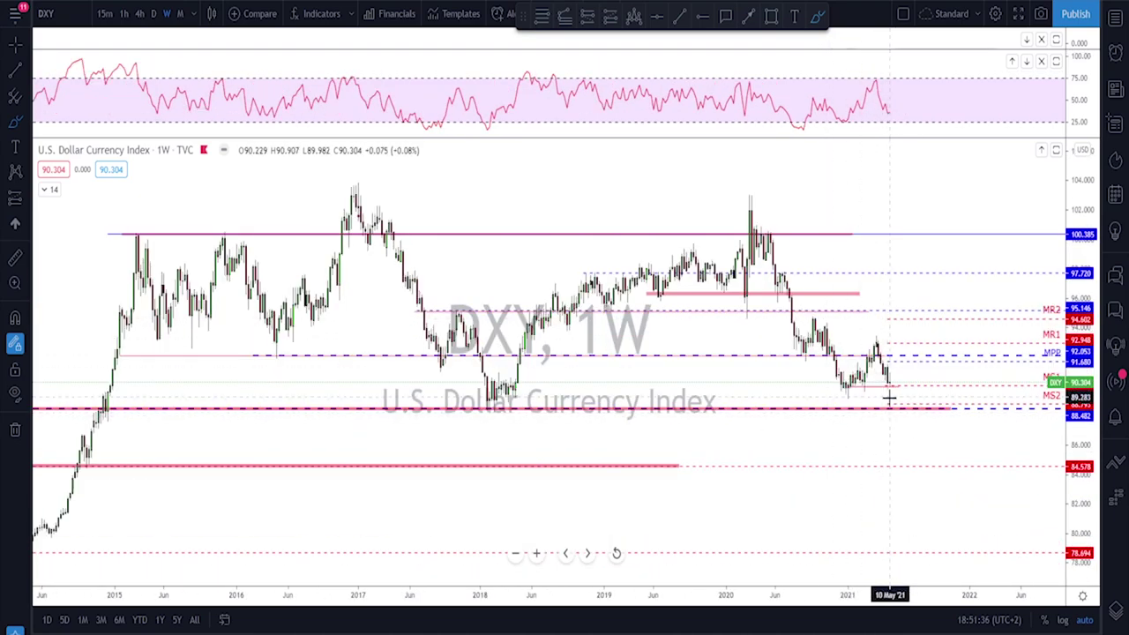
Step: Make a brush mark on the weekly Dollar Index chart, and undo it
mouse_move(319, 196)
left_mouse_down()
mouse_move(864, 198)
mouse_move(908, 402)
mouse_move(566, 410)
mouse_move(349, 374)
mouse_move(339, 169)
left_mouse_up()
key("ctrl+z")
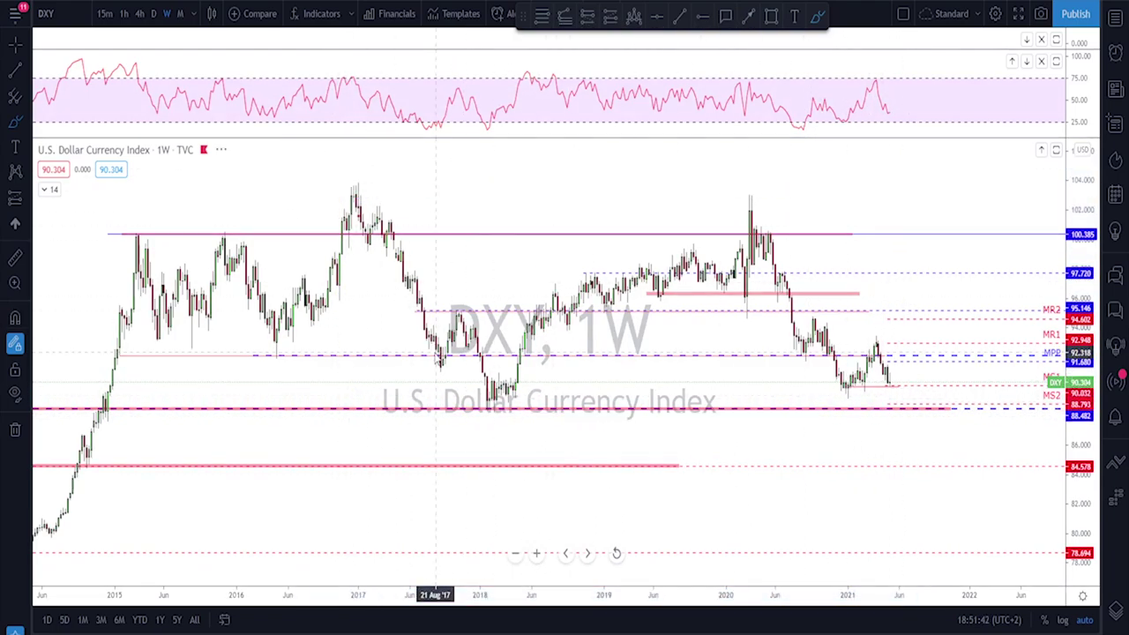
Step: Switch to the weekly Gold chart and frame the price history from 2017 onward
key("Down")
scroll(563, 313, "up", 5)
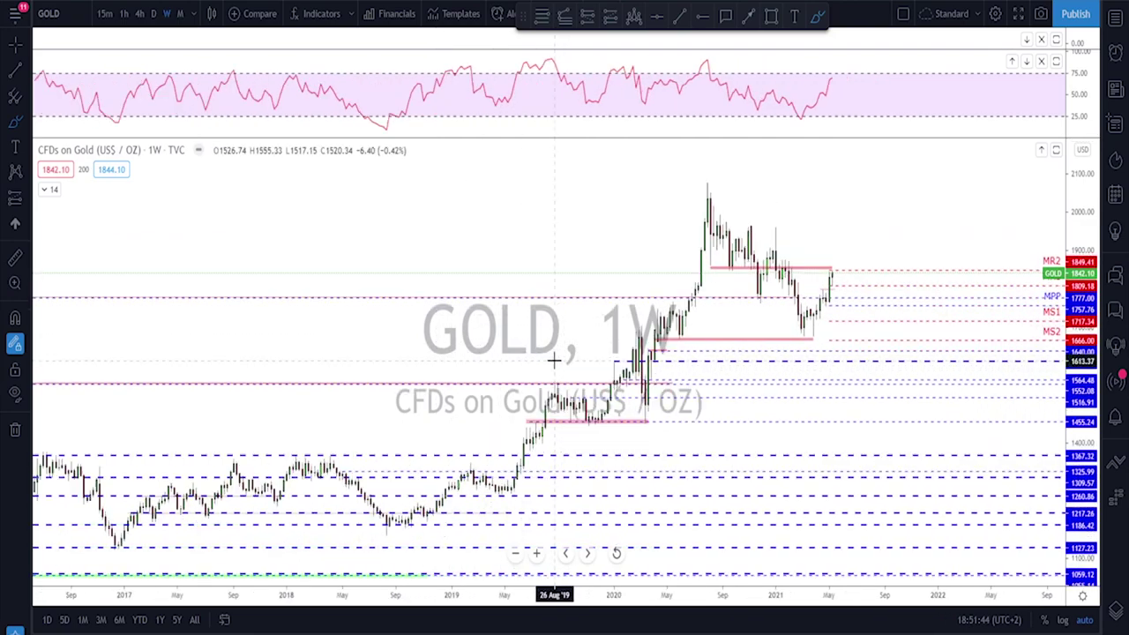
scroll(765, 342, "up", 1)
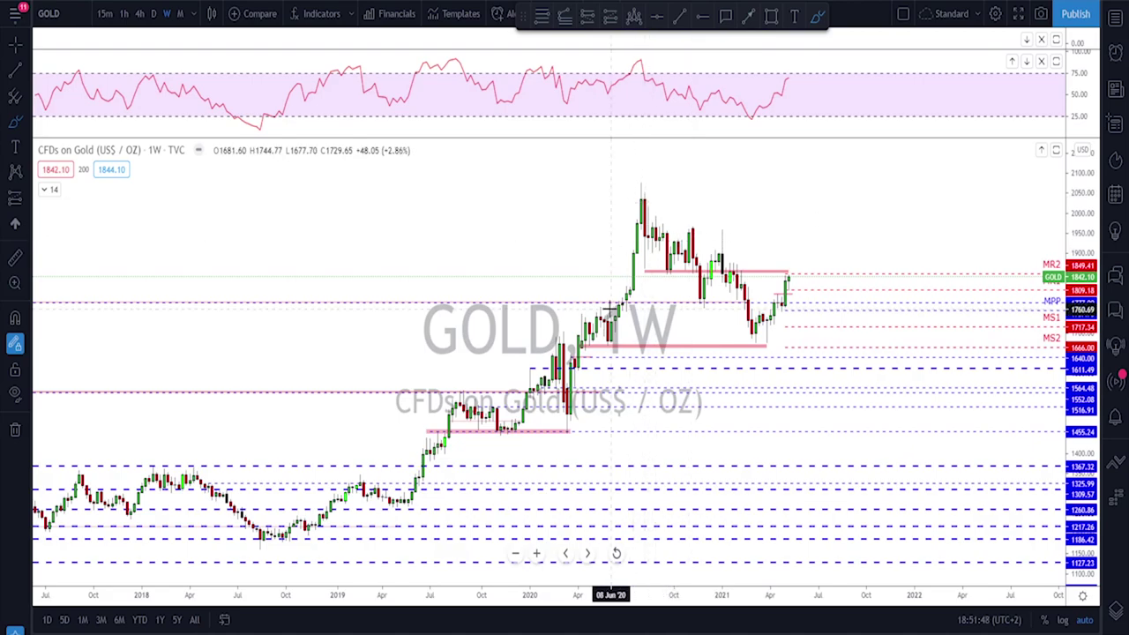
scroll(608, 370, "down", 1)
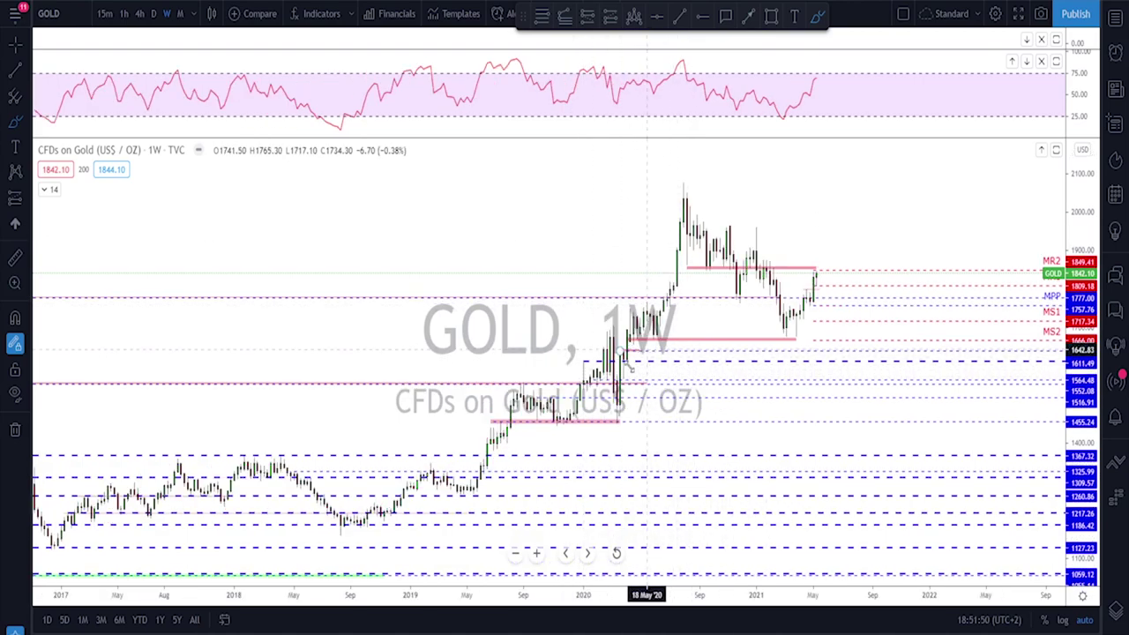
Step: Trace Gold's swings from the 2020 high to the MR2 resistance and underline that zone with the brush, and undo the strokes
mouse_move(686, 194)
left_mouse_down()
mouse_move(713, 265)
mouse_move(728, 228)
mouse_move(746, 293)
mouse_move(760, 240)
mouse_move(783, 328)
mouse_move(809, 277)
mouse_move(685, 265)
mouse_move(750, 265)
left_mouse_up()
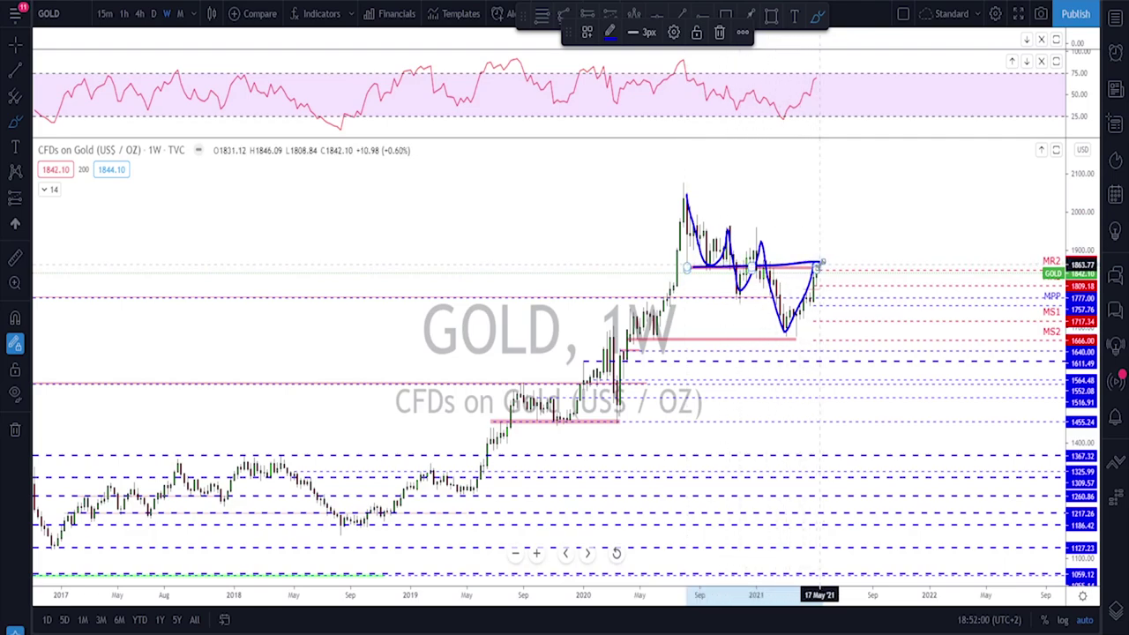
key("ctrl+z")
key("ctrl+z")
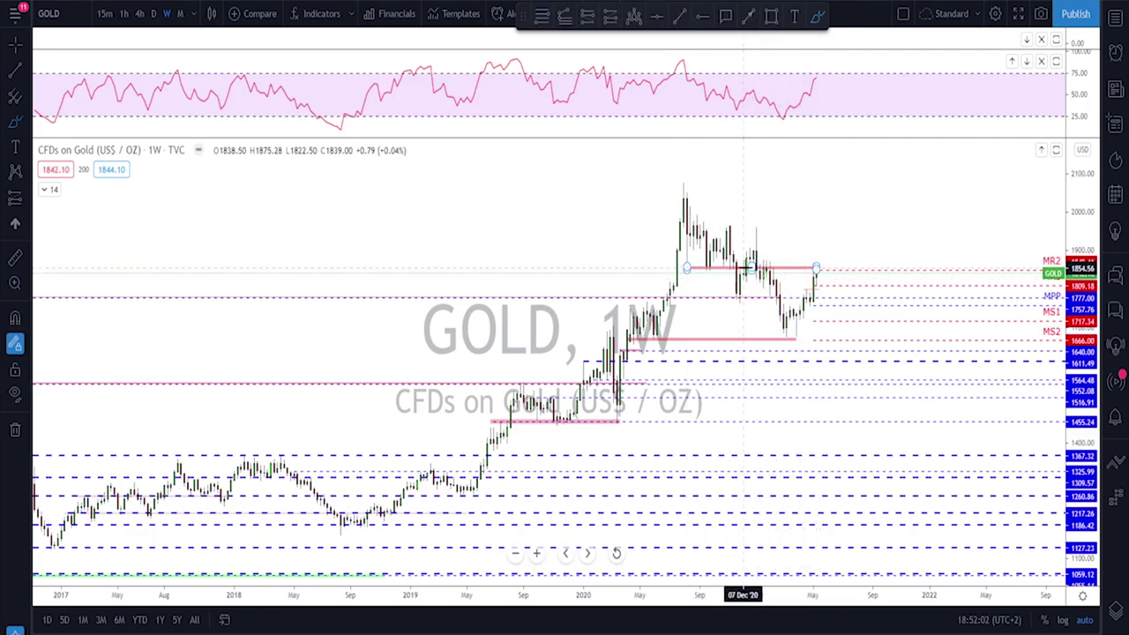
Step: Switch the Gold chart to the daily timeframe and show prices back to spring 2020
left_click(153, 14)
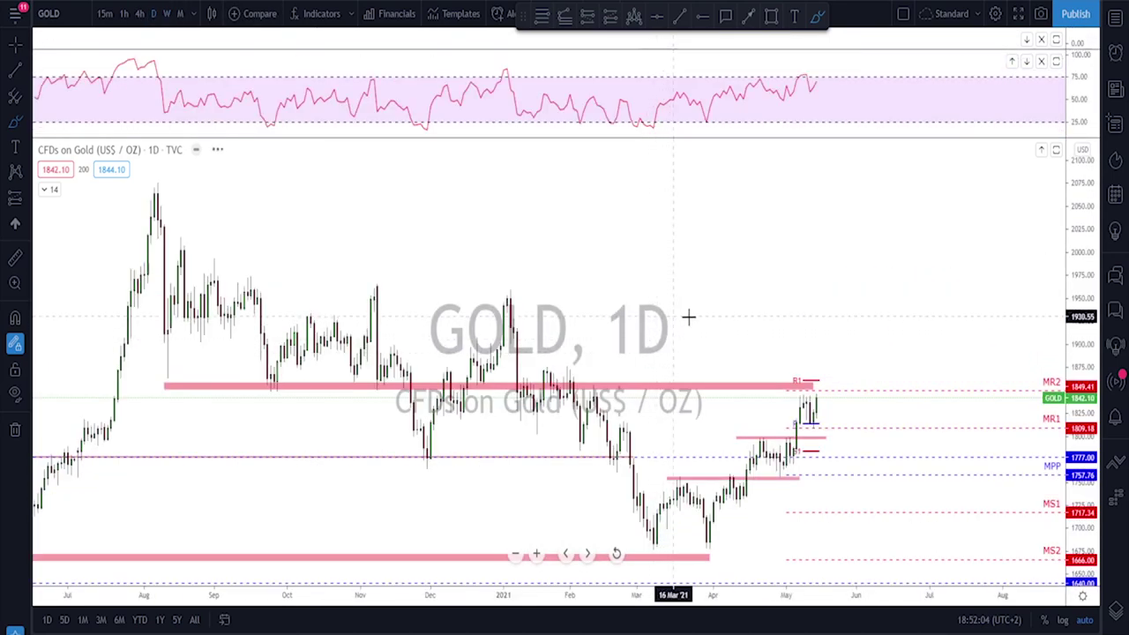
scroll(682, 316, "down", 2)
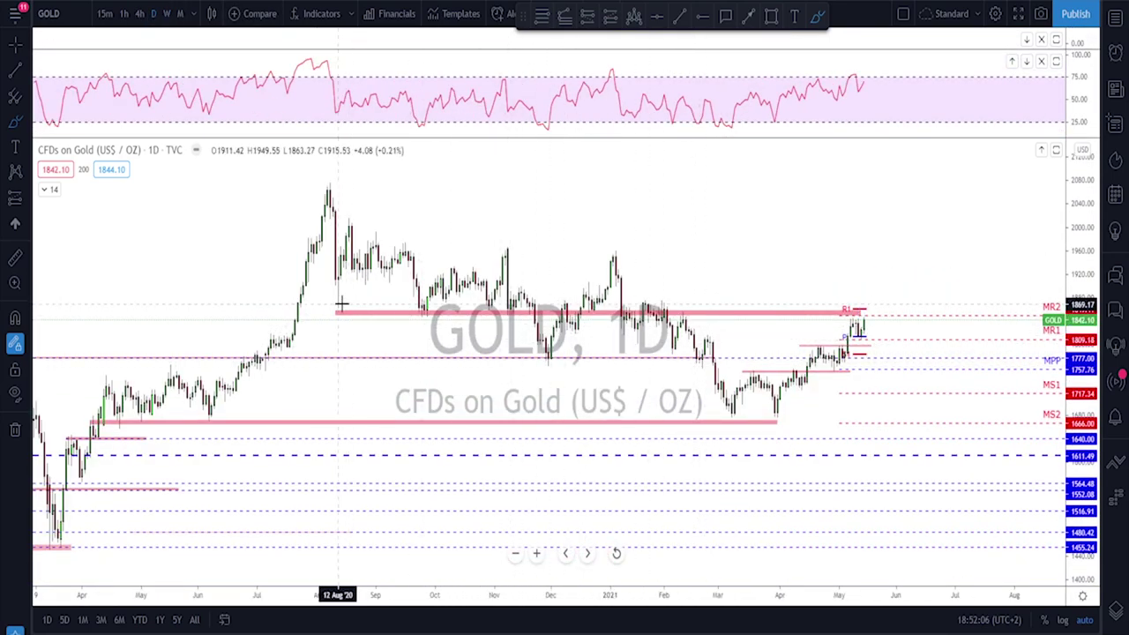
Step: Circle the August to November 2020 Gold lows along the zone near 1849.41 with the brush, and undo the circles
left_click_drag(335, 302, 337, 305)
mouse_move(445, 300)
left_mouse_down()
mouse_move(450, 311)
mouse_move(492, 300)
mouse_move(512, 317)
left_mouse_up()
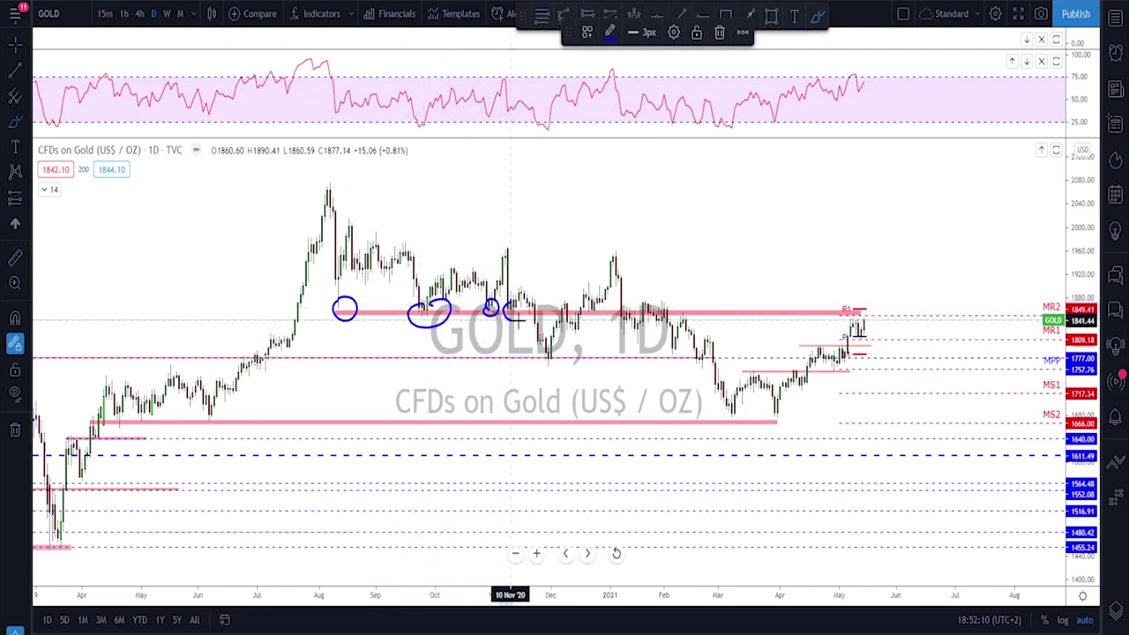
mouse_move(667, 301)
left_mouse_down()
mouse_move(662, 314)
mouse_move(676, 309)
left_mouse_up()
scroll(829, 375, "up", 1)
scroll(824, 375, "down", 1)
scroll(824, 373, "up", 1)
key("ctrl+z")
key("ctrl+z")
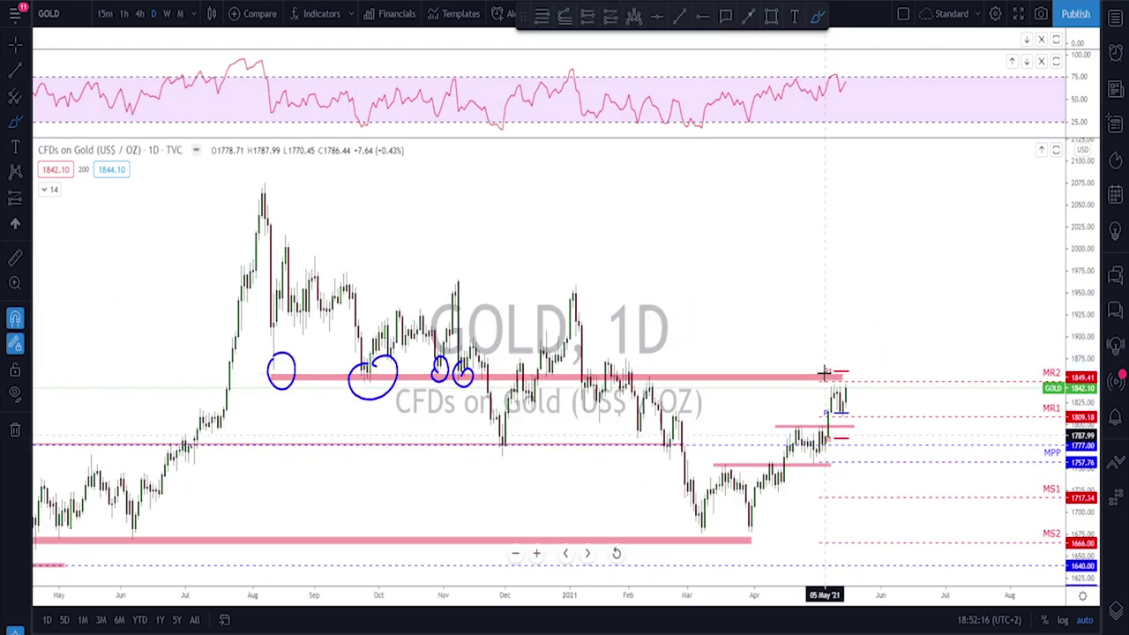
key("ctrl+z")
key("ctrl+z")
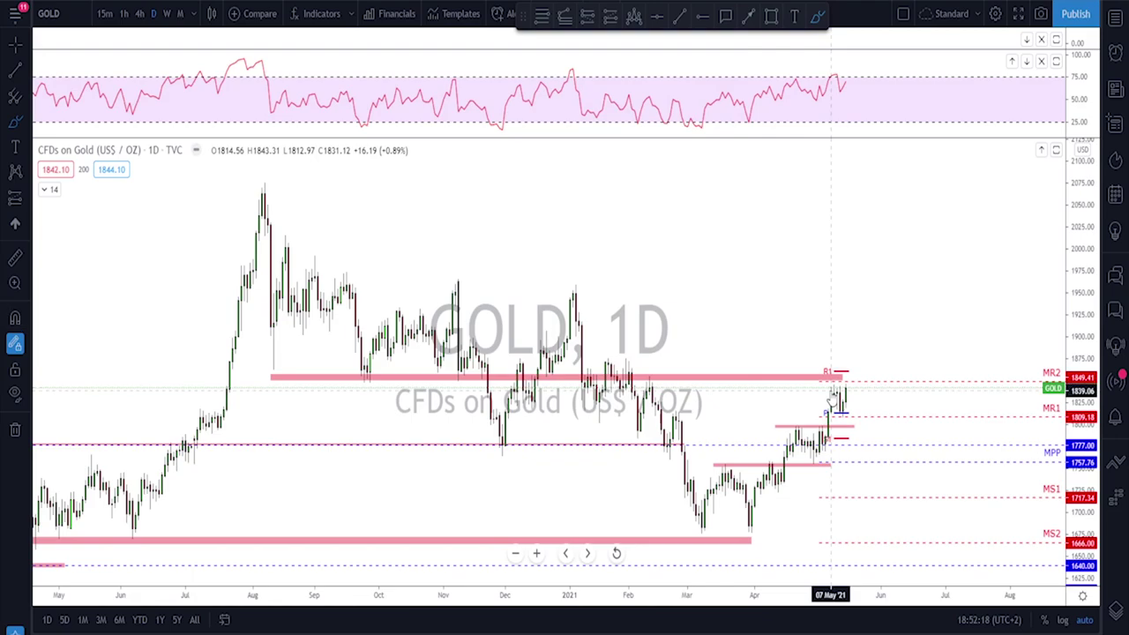
Step: Trace Gold's rising swings from the late-March low with the brush and project a breakout above MR2 to about 1905
scroll(830, 399, "up", 3)
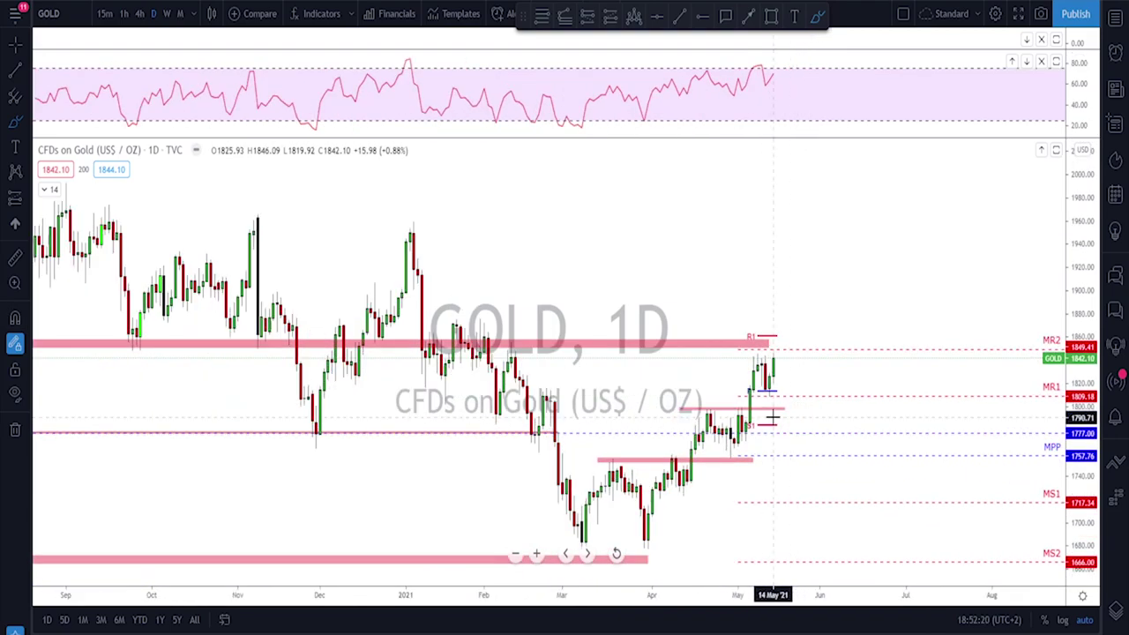
mouse_move(649, 544)
left_mouse_down()
mouse_move(672, 467)
mouse_move(686, 480)
mouse_move(705, 417)
mouse_move(734, 451)
mouse_move(759, 362)
mouse_move(773, 405)
left_mouse_up()
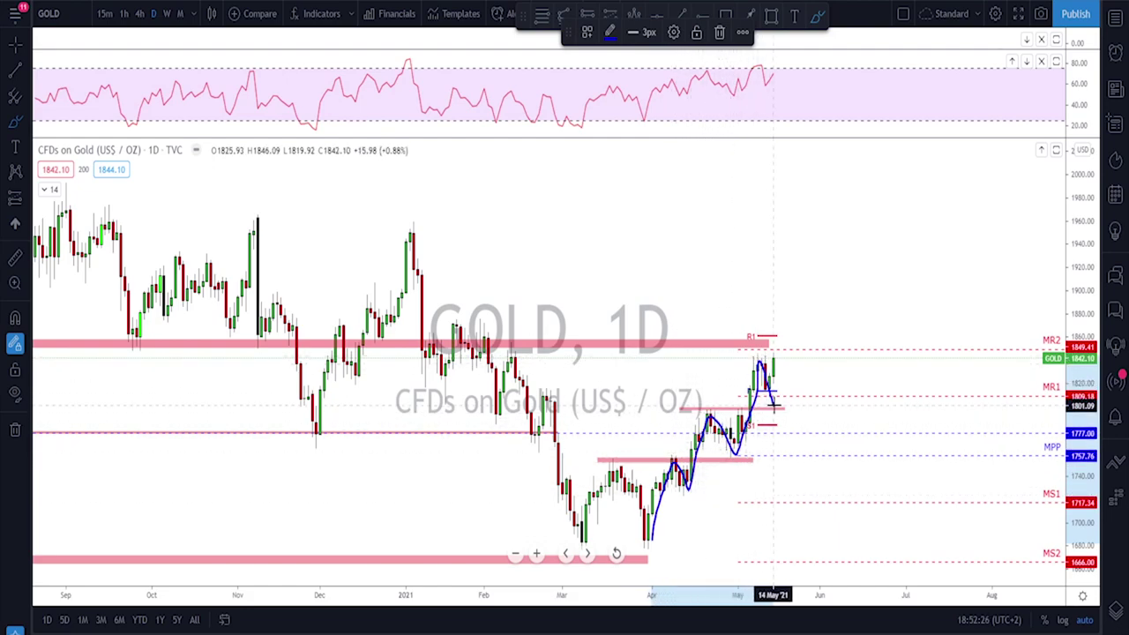
mouse_move(780, 344)
left_mouse_down()
mouse_move(750, 355)
mouse_move(797, 342)
mouse_move(811, 281)
left_mouse_up()
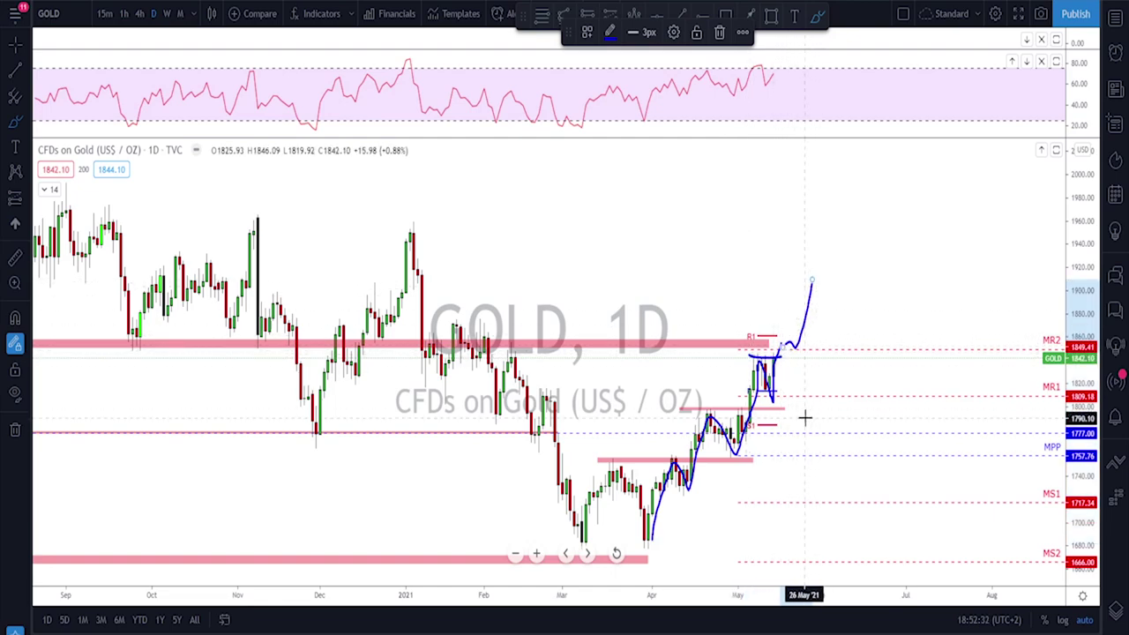
Step: Extend the projected Gold path to about 1955 and circle the November 2020 and January 2021 highs with the brush
scroll(804, 418, "down", 2)
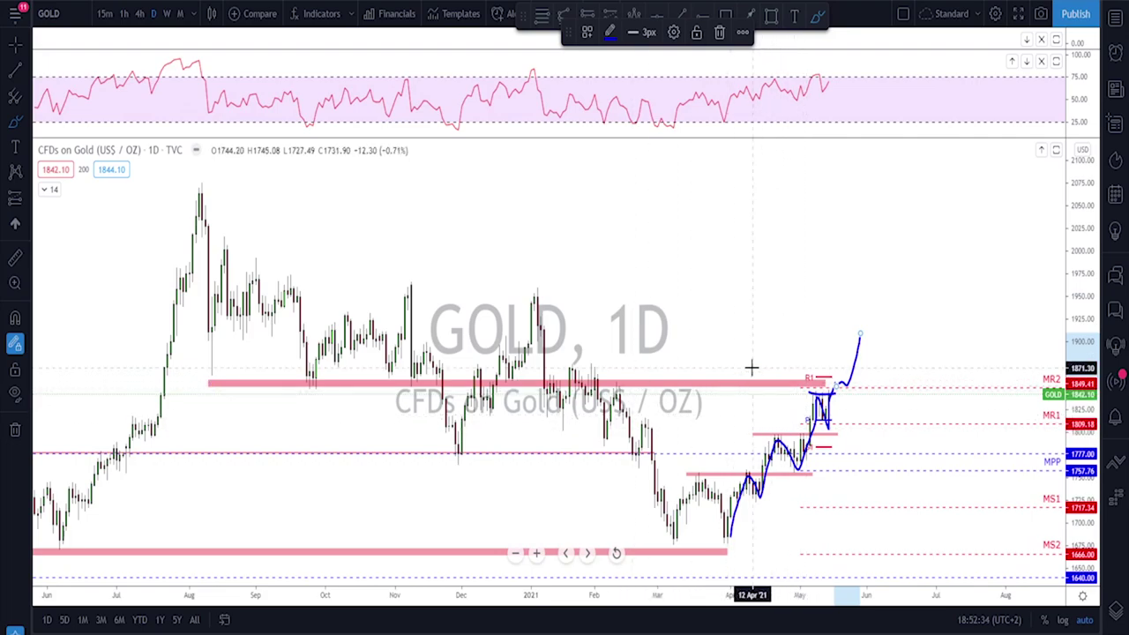
mouse_move(756, 370)
left_mouse_down()
mouse_move(766, 376)
mouse_move(761, 369)
left_mouse_up()
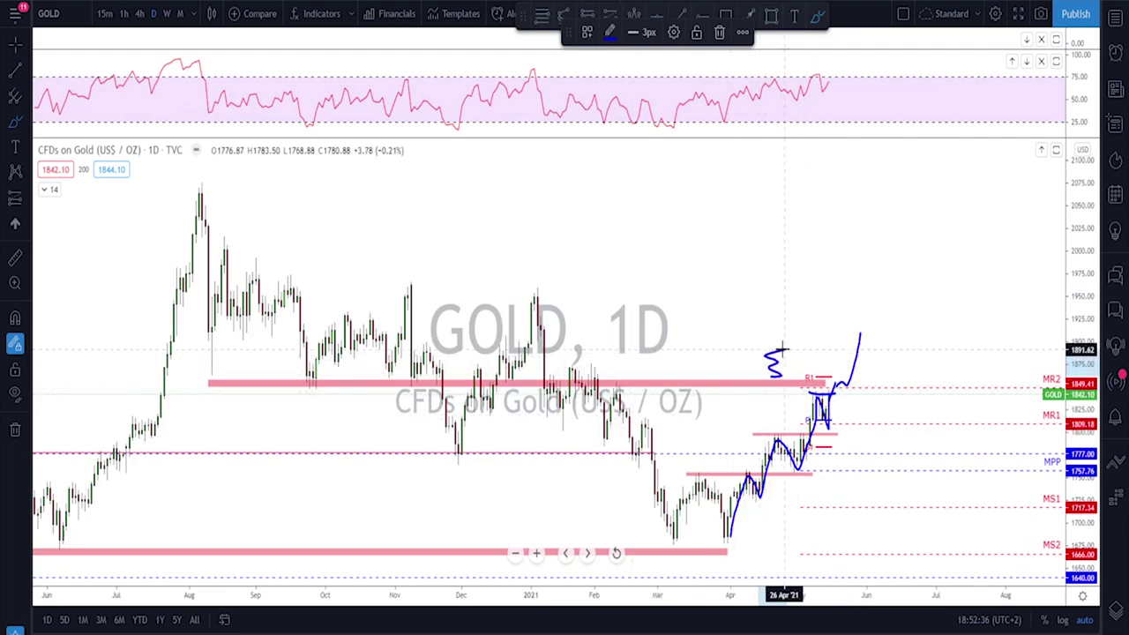
mouse_move(859, 335)
left_mouse_down()
mouse_move(880, 362)
mouse_move(901, 291)
left_mouse_up()
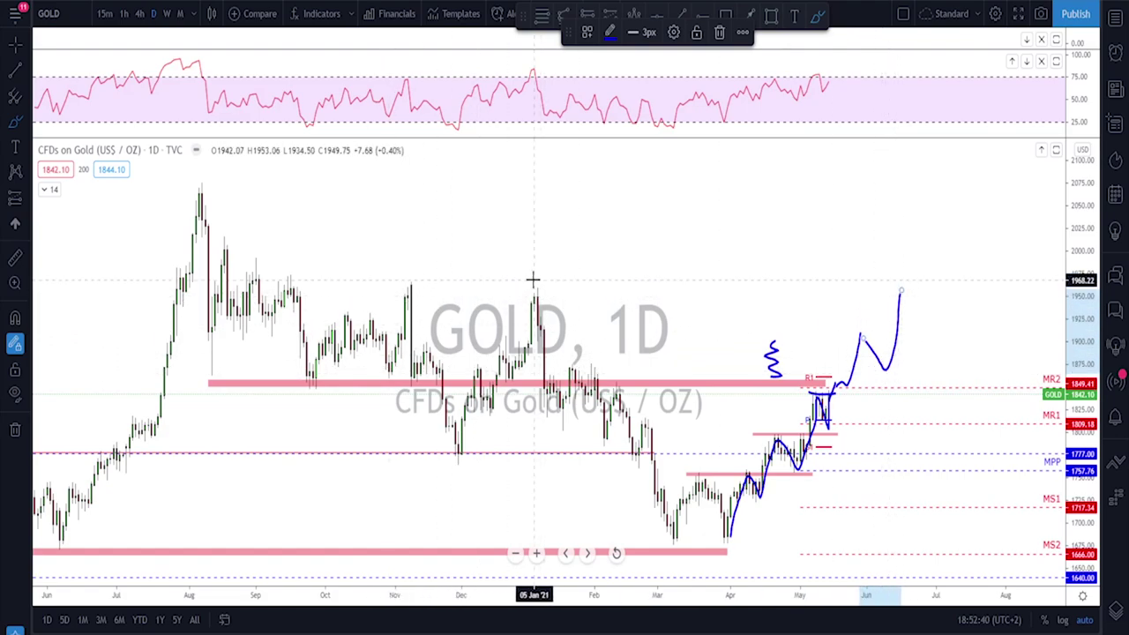
left_click_drag(531, 278, 521, 282)
left_click_drag(408, 277, 420, 288)
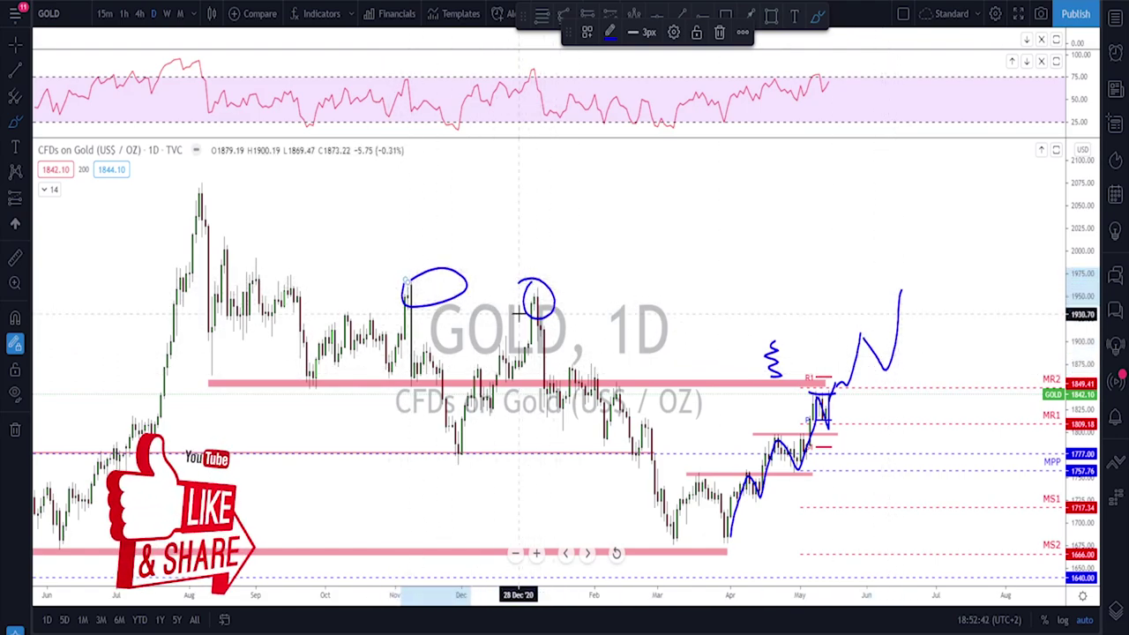
Step: Undo all the brush strokes on the daily Gold chart
key("ctrl+z")
key("ctrl+z")
key("ctrl+z")
key("ctrl+z")
key("ctrl+z")
key("ctrl+z")
Step: Draw a rising trend line under the Gold lows from 31 March 2021 at 1678.79 to 21 June 2021 at about 1885
scroll(673, 363, "up", 1)
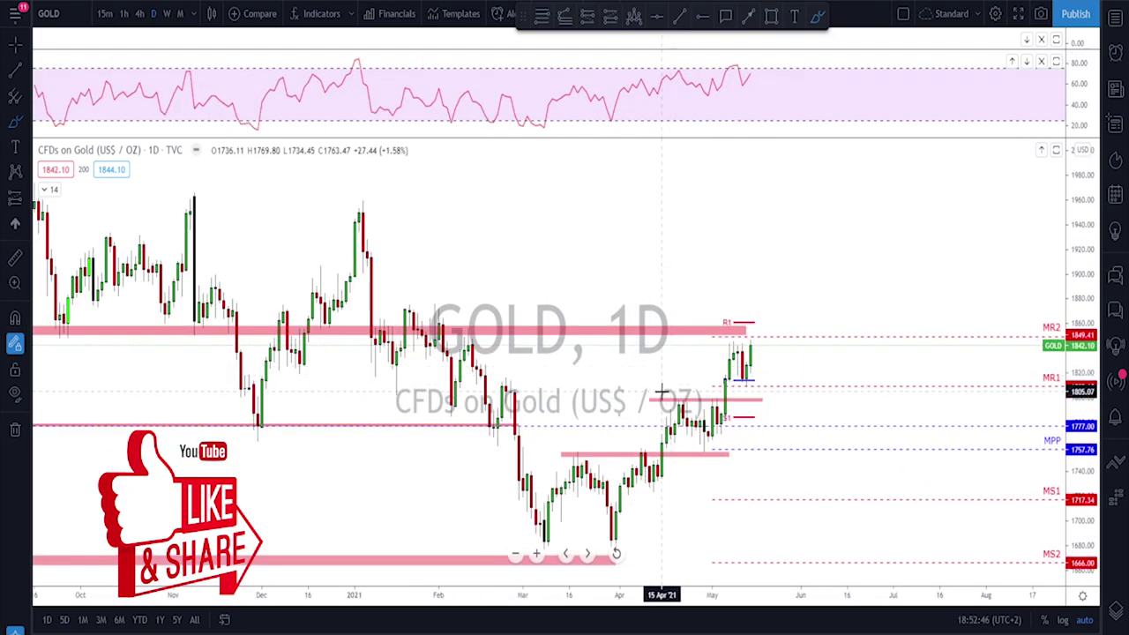
scroll(661, 392, "down", 2)
scroll(653, 361, "down", 1)
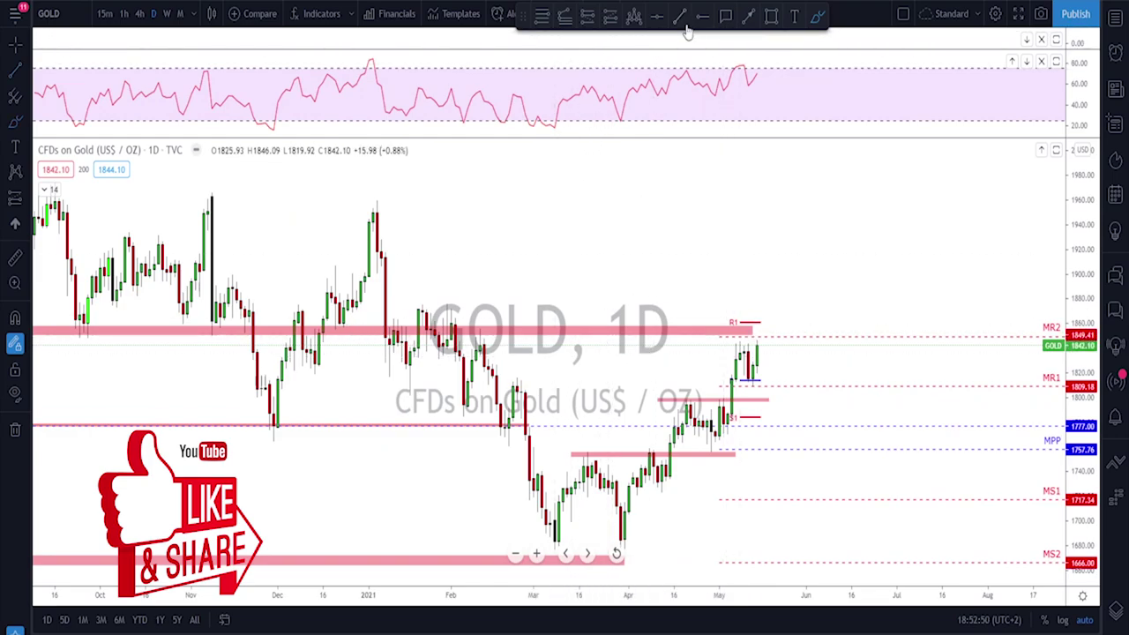
scroll(666, 542, "down", 2)
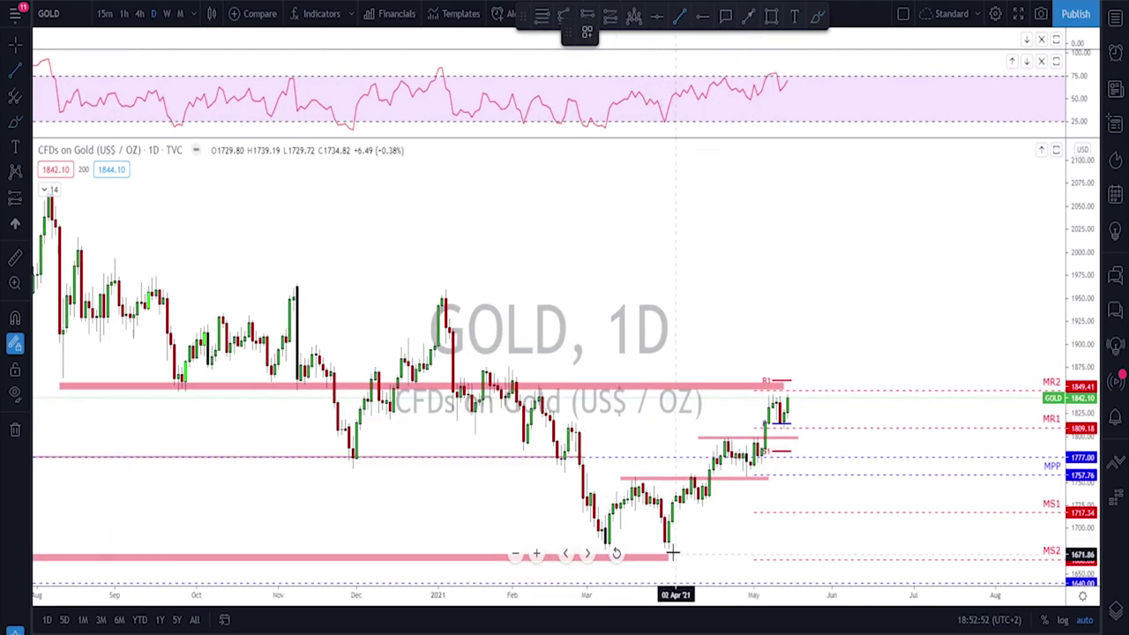
left_click(668, 547)
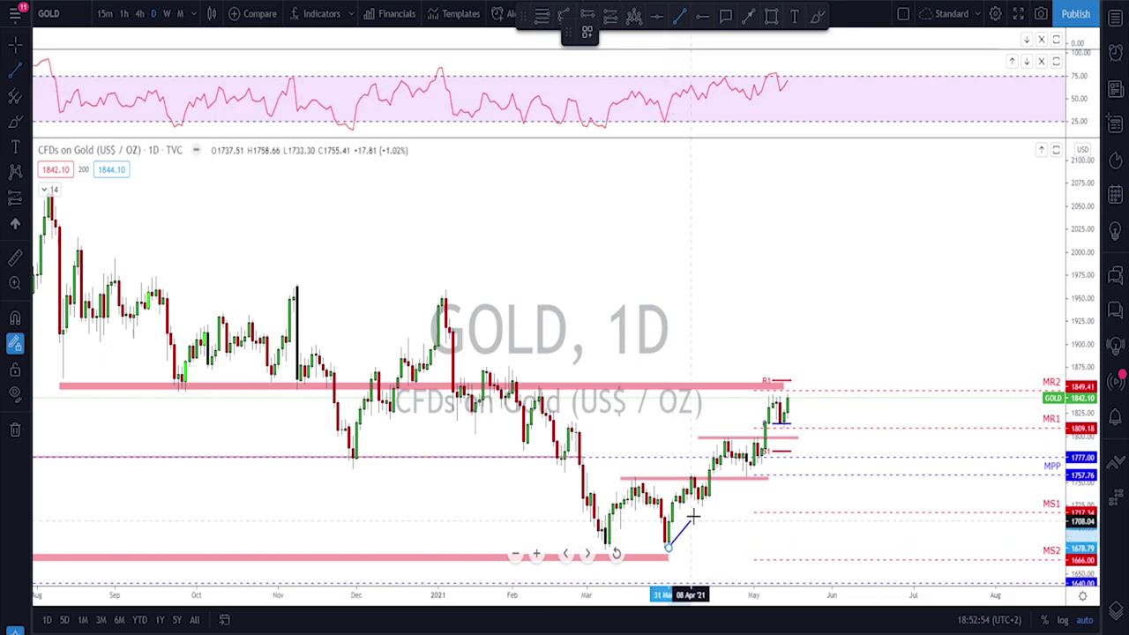
left_click(884, 358)
scroll(706, 476, "up", 1)
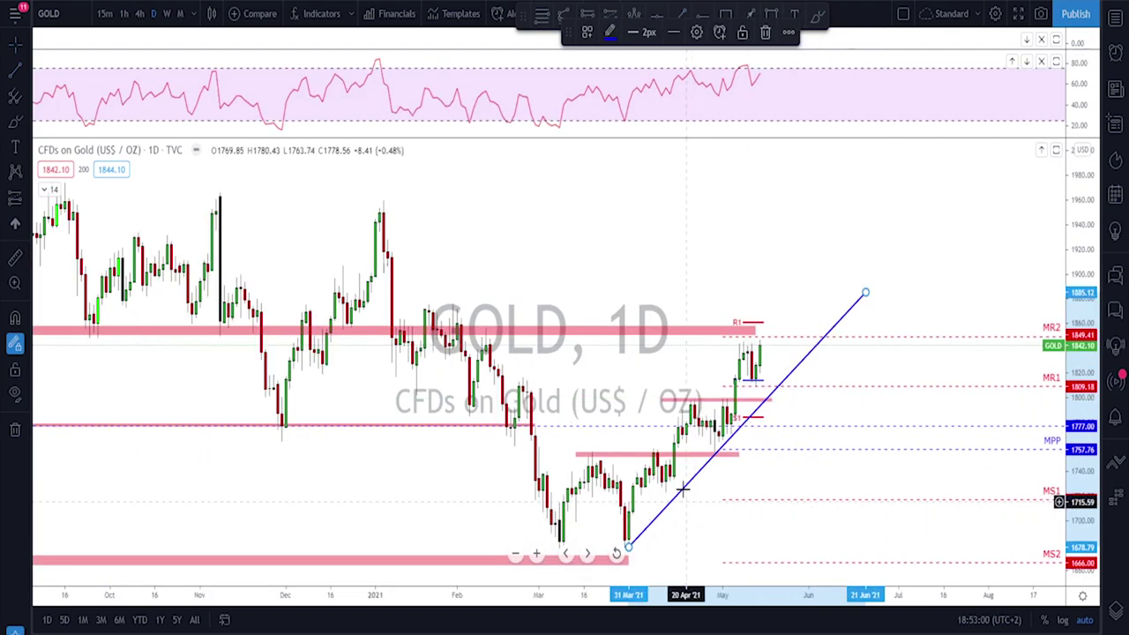
scroll(788, 322, "down", 2)
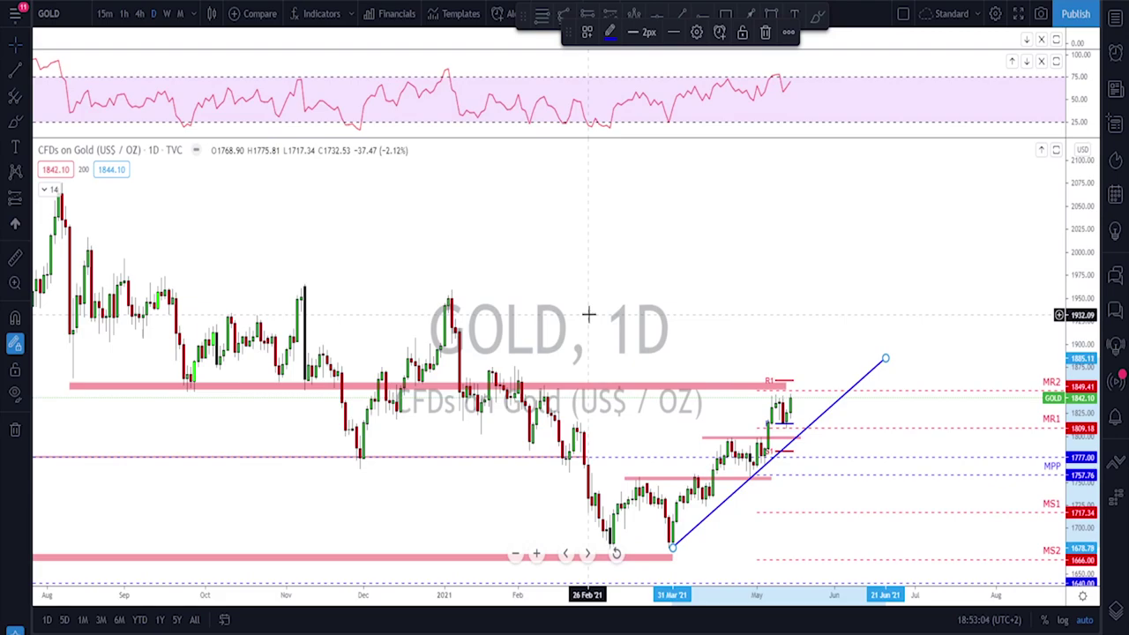
right_click(586, 296)
left_click(562, 280)
Step: Switch to the USOIL crude oil chart and set it to the 4-hour timeframe
key("Down")
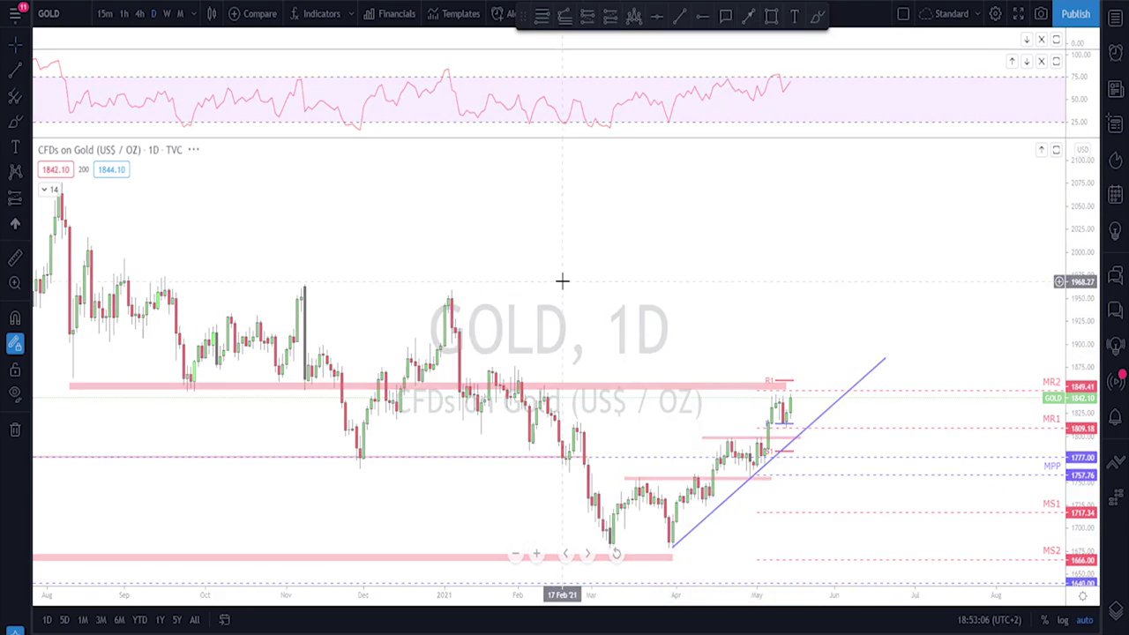
scroll(589, 252, "up", 3)
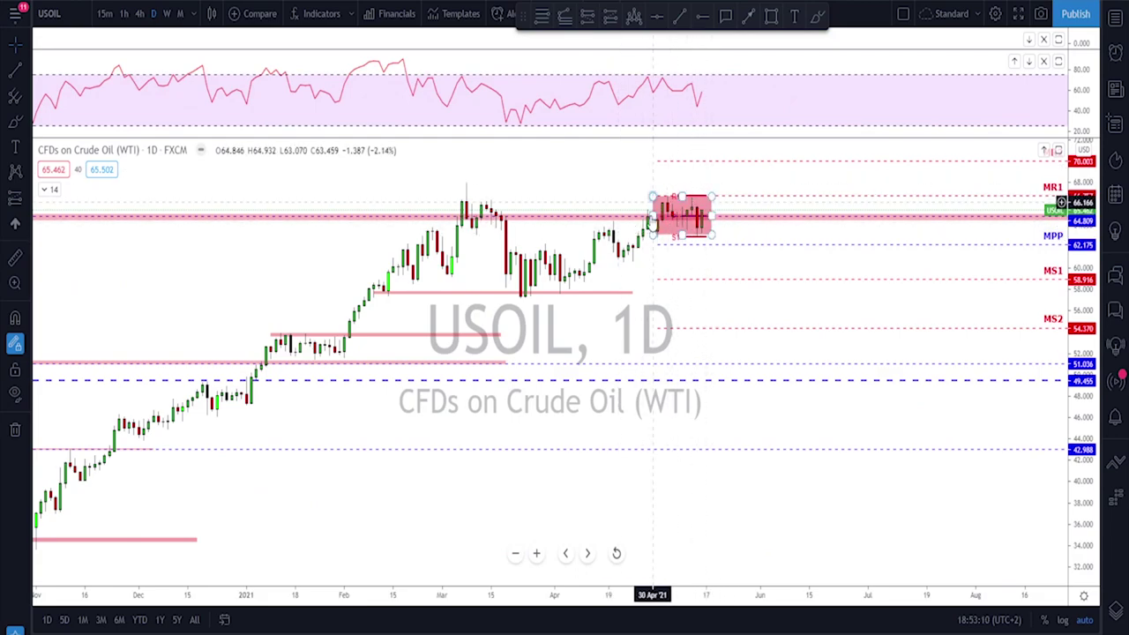
scroll(681, 220, "down", 3)
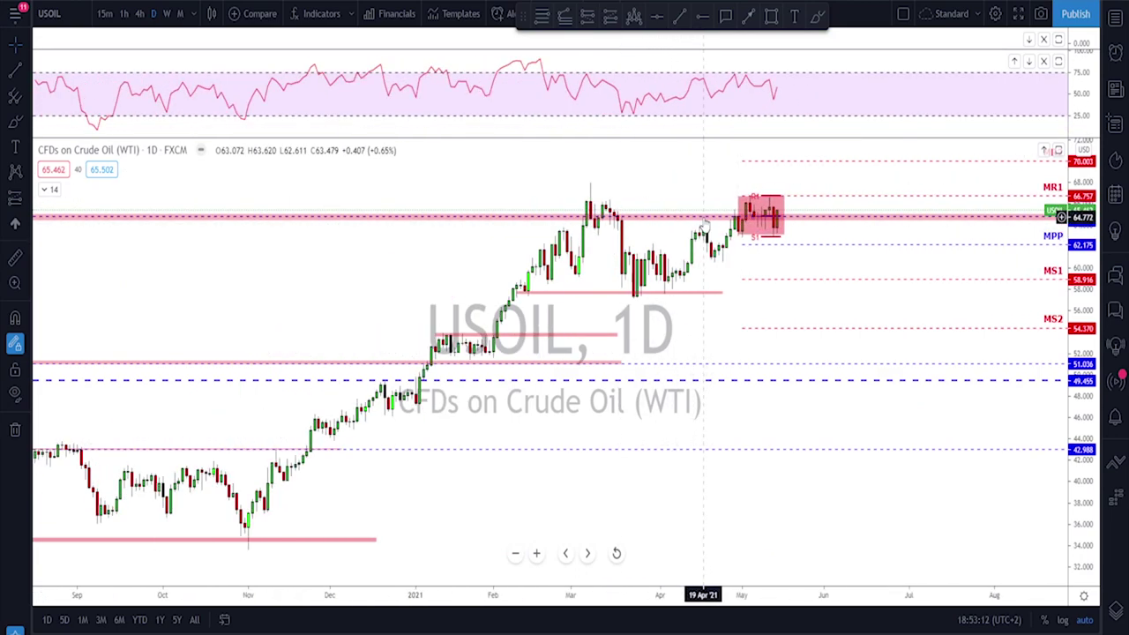
left_click(138, 15)
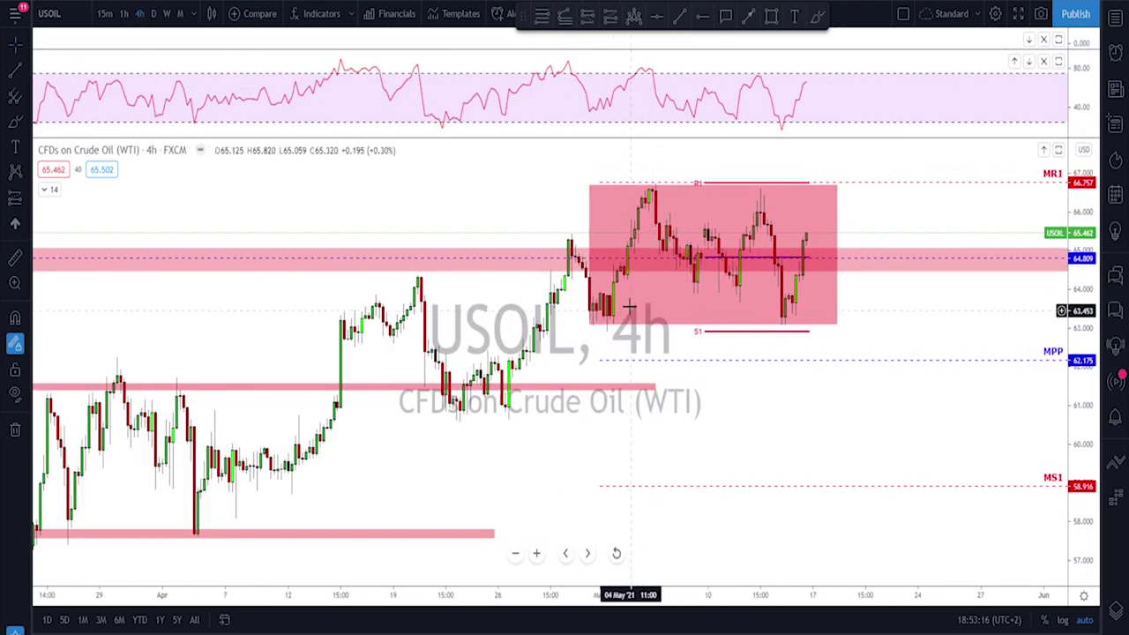
Step: Circle and cross the early-May USOIL high and low and draw a line down the range with the brush, and undo the marks
left_click(817, 16)
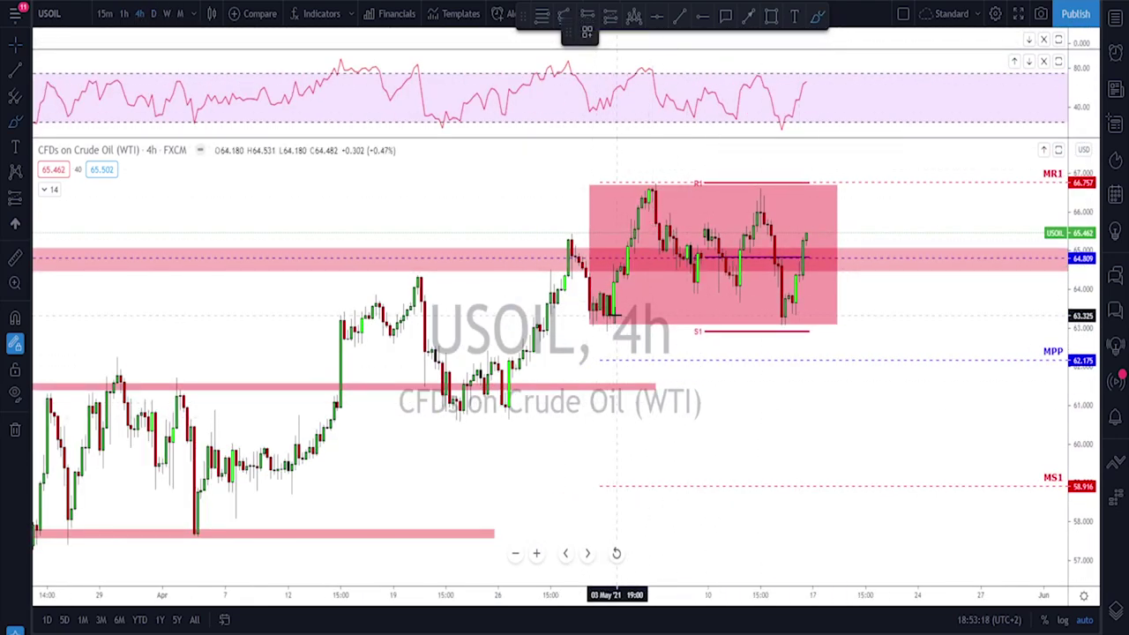
mouse_move(654, 184)
left_mouse_down()
mouse_move(709, 265)
mouse_move(710, 339)
left_mouse_up()
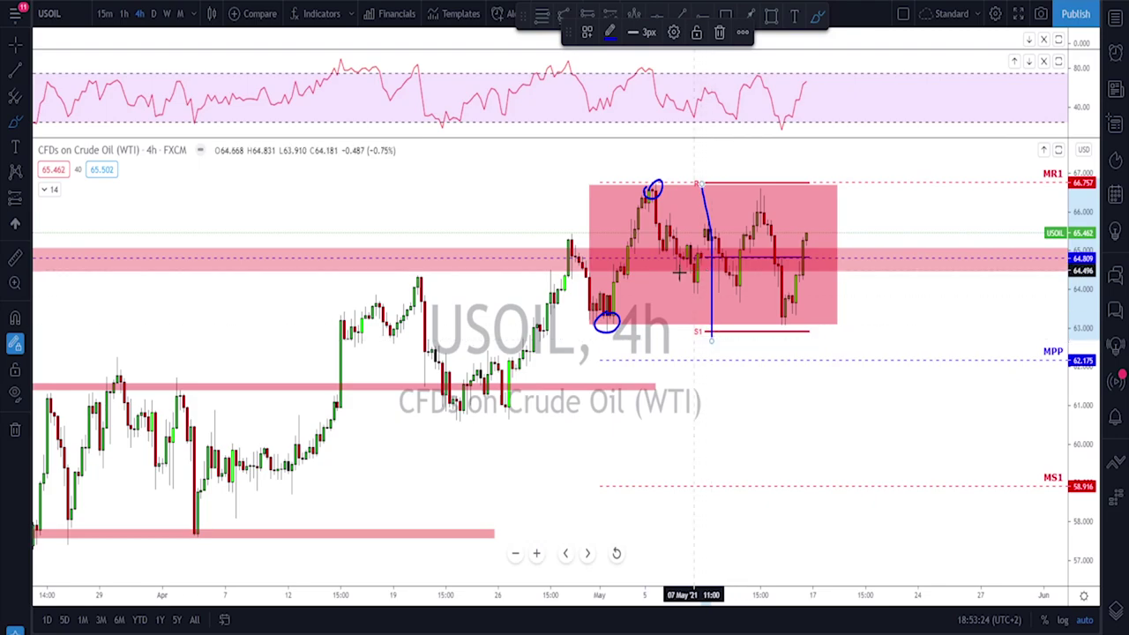
mouse_move(653, 179)
left_mouse_down()
mouse_move(648, 206)
mouse_move(670, 206)
left_mouse_up()
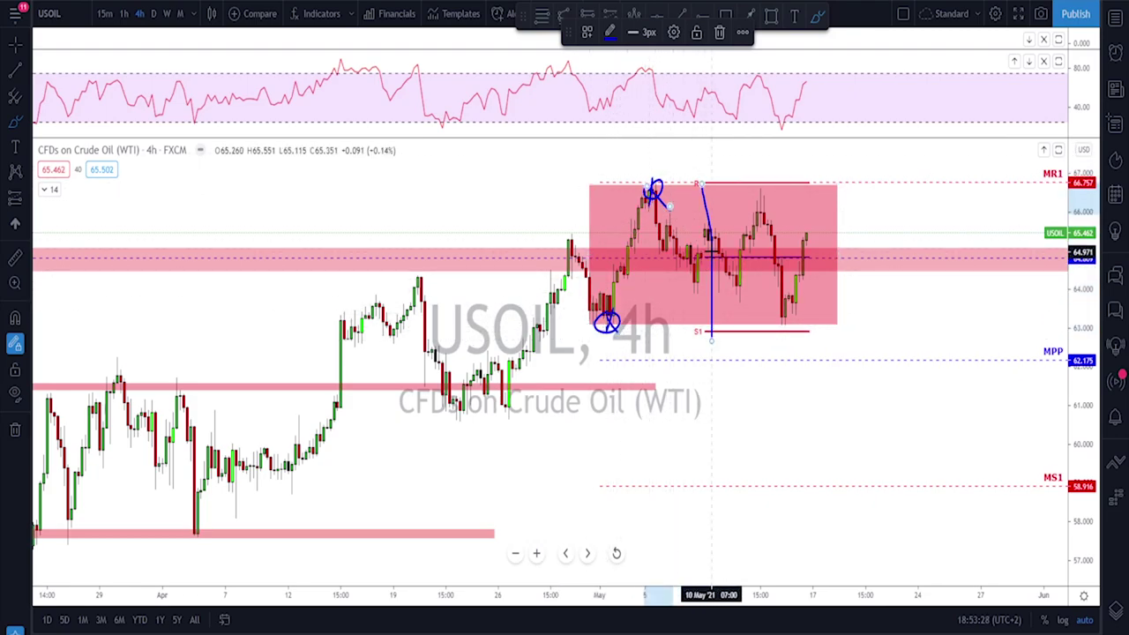
key("ctrl+z")
key("ctrl+z")
key("ctrl+z")
key("ctrl+z")
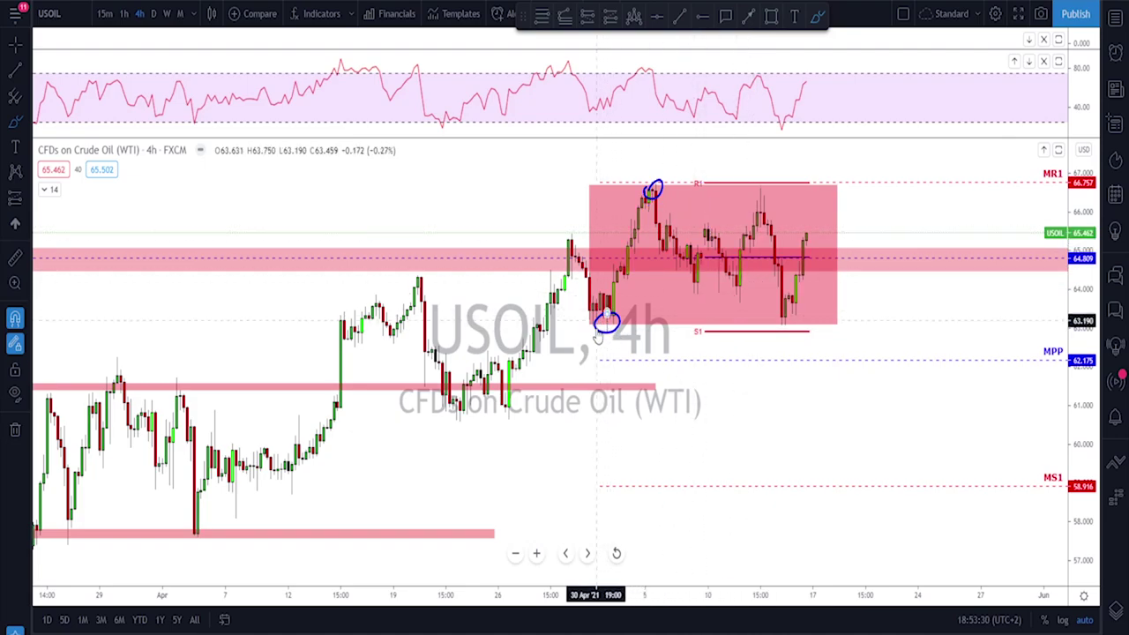
key("ctrl+z")
key("ctrl+z")
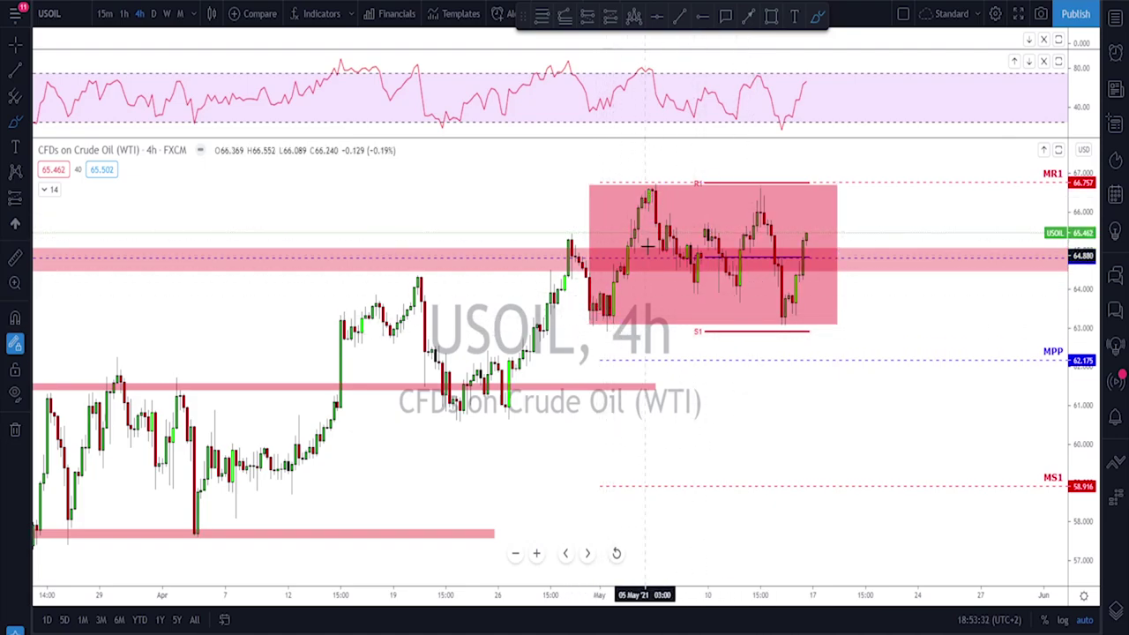
Step: Circle the mid-May USOIL low at the lower edge of the red range box with the brush
scroll(755, 320, "up", 1)
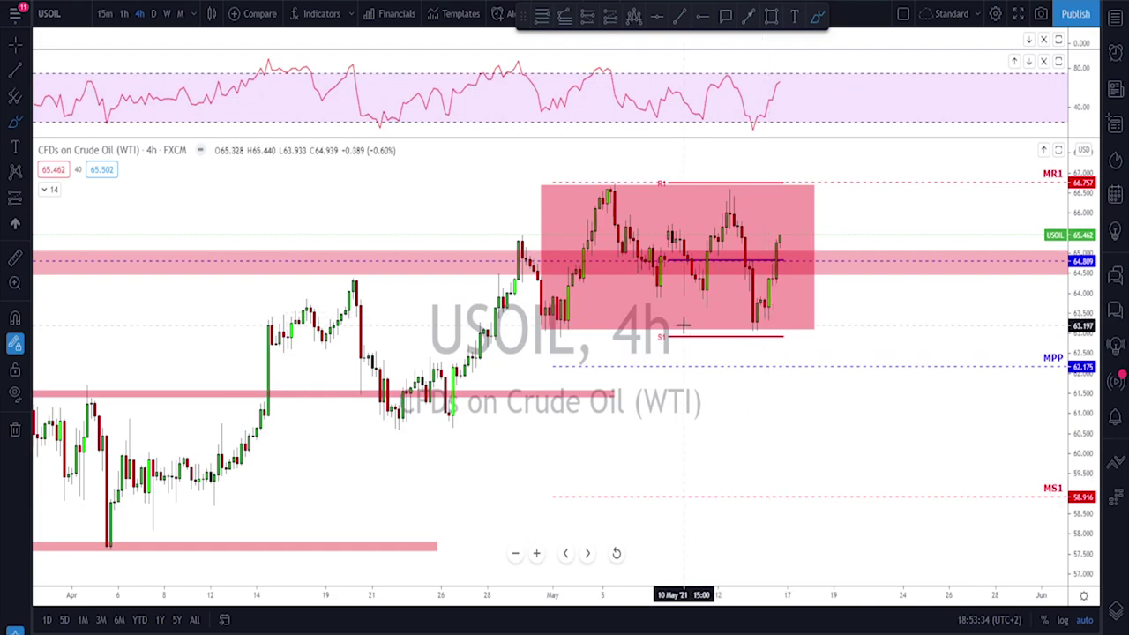
left_click_drag(755, 313, 755, 332)
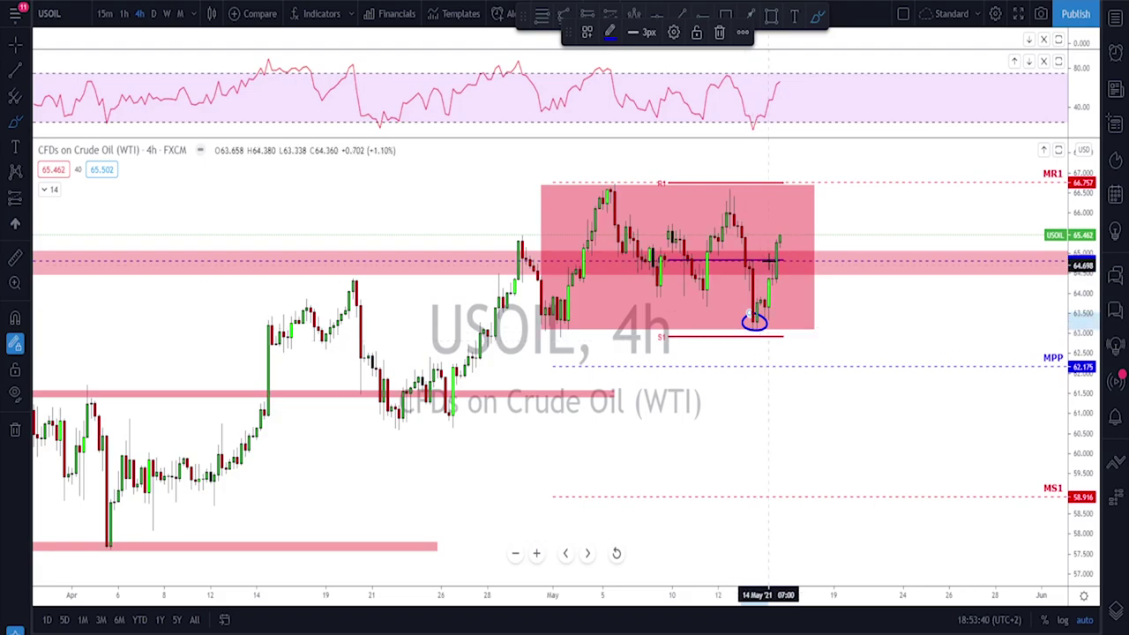
Step: Undo the circle on the USOIL low, sketch the swing between the range box's upper and lower edges with the brush, and undo it
key("ctrl+z")
scroll(705, 307, "up", 3)
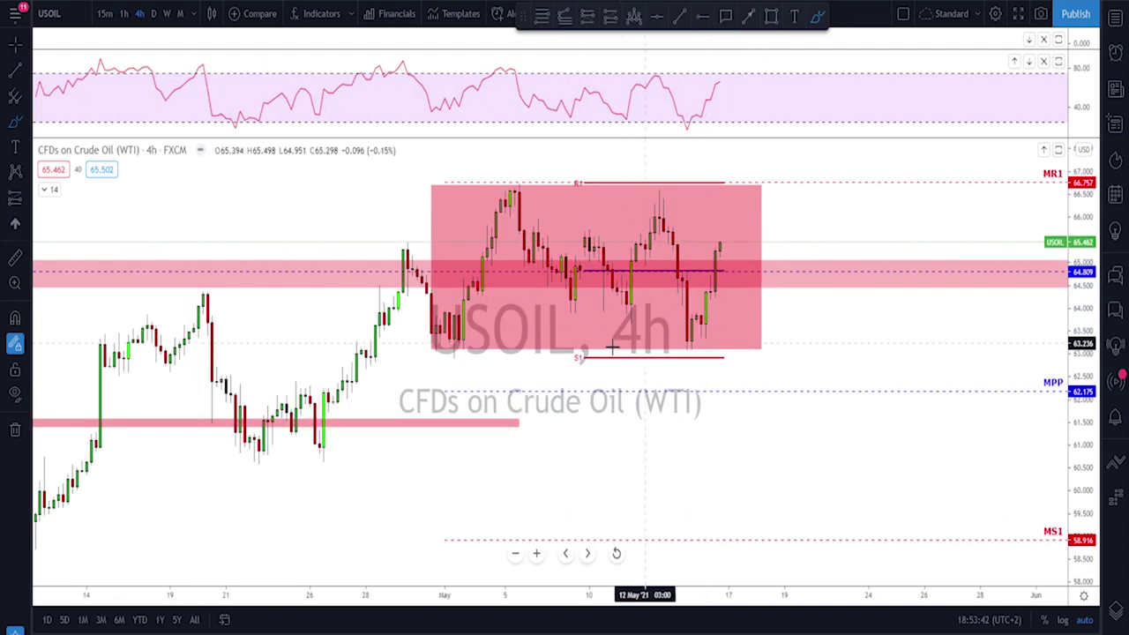
mouse_move(386, 397)
left_mouse_down()
mouse_move(458, 181)
mouse_move(604, 375)
mouse_move(667, 349)
mouse_move(712, 190)
left_mouse_up()
scroll(759, 229, "down", 2)
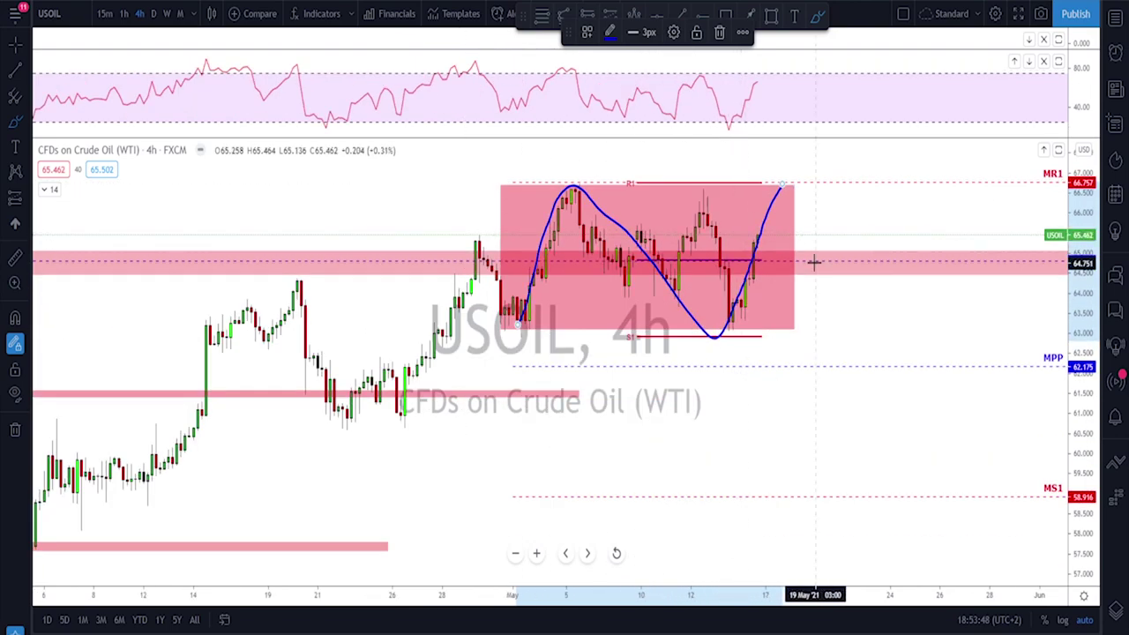
key("ctrl+z")
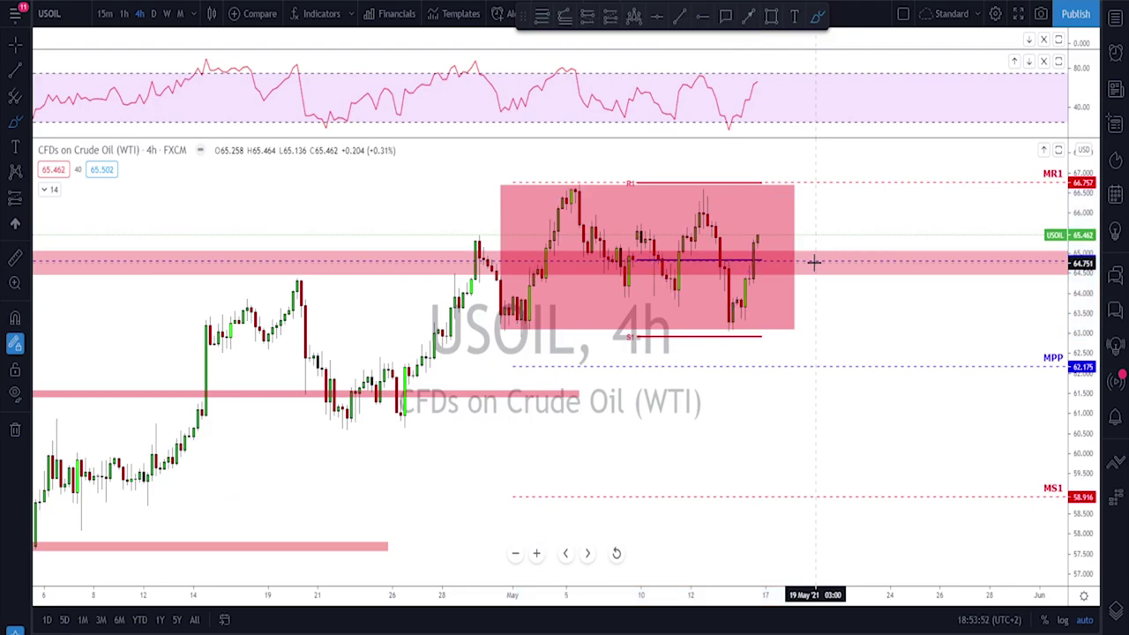
Step: Switch to the EURUSD chart and set it to the daily timeframe
key("Down")
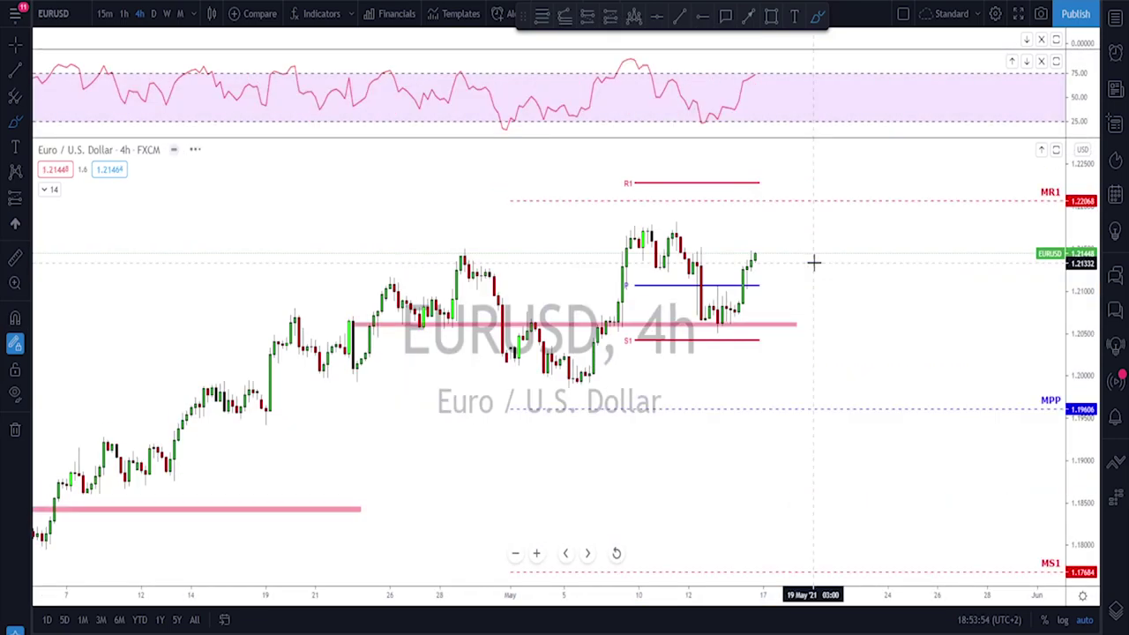
left_click(153, 13)
scroll(582, 282, "up", 3)
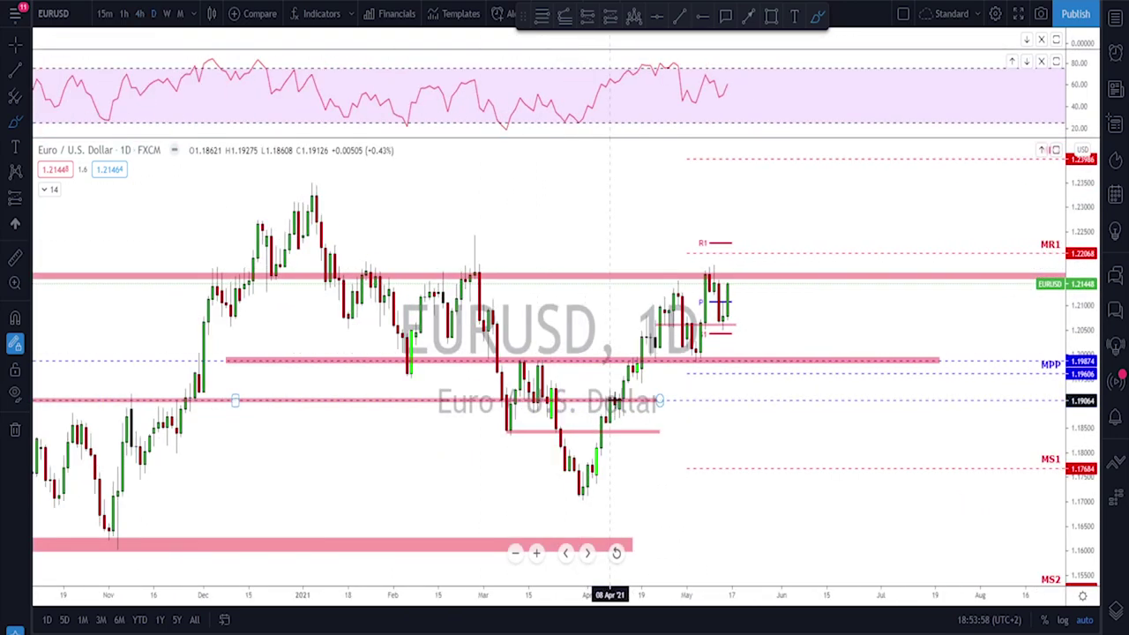
scroll(688, 395, "up", 2)
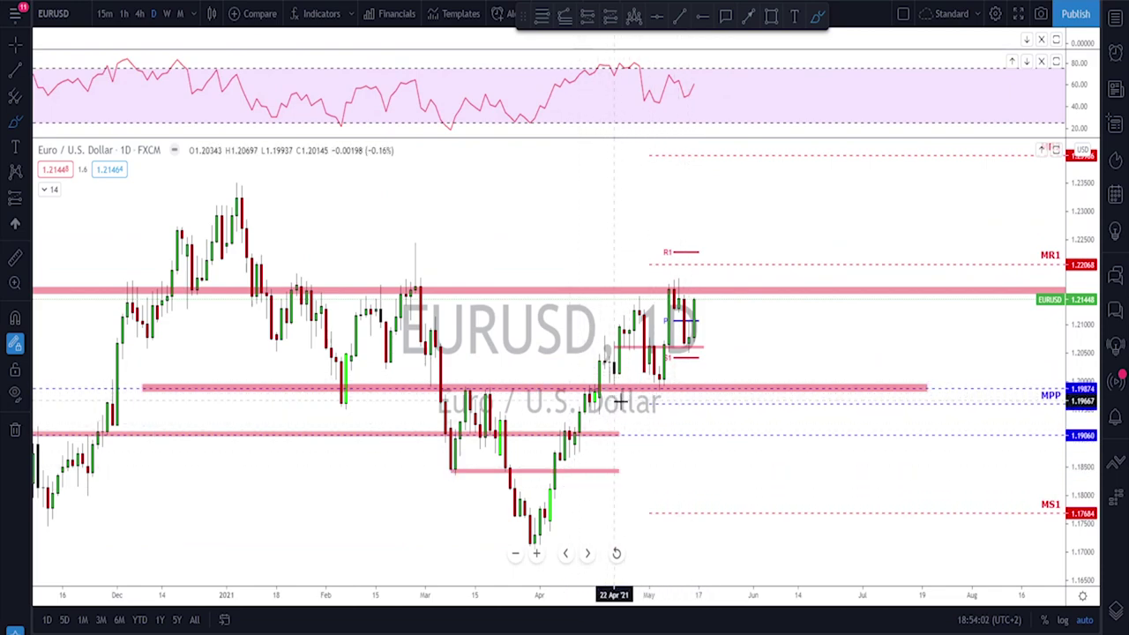
Step: Trace the short EURUSD level at about 1.206 with the brush, mark the candles along it, and undo the marks
left_click_drag(619, 347, 664, 346)
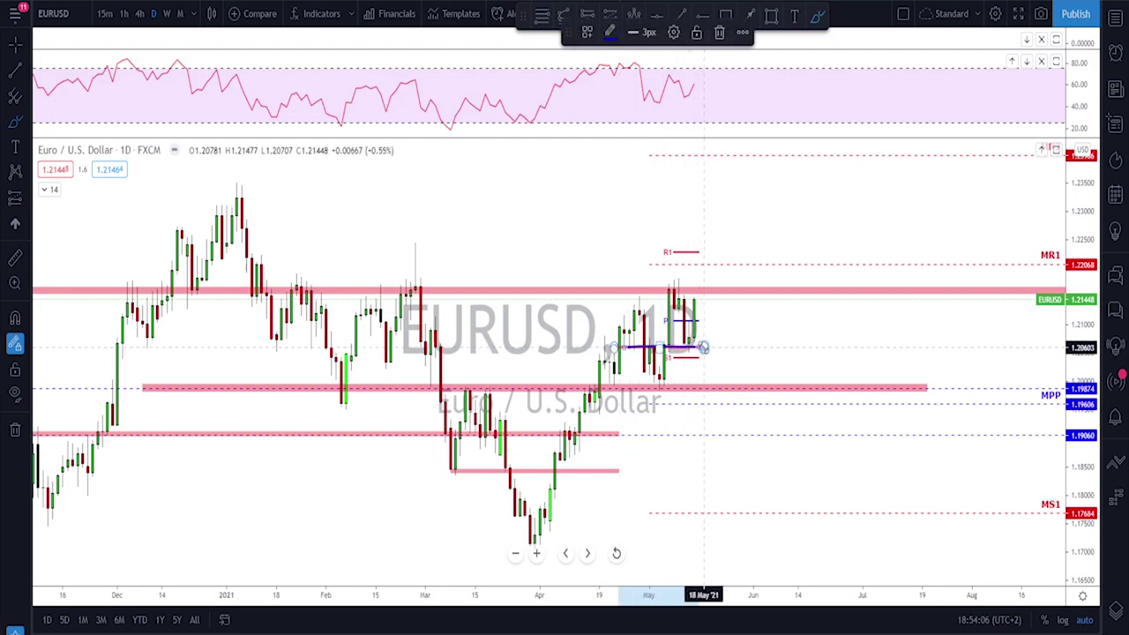
mouse_move(633, 339)
left_mouse_down()
mouse_move(628, 355)
mouse_move(679, 347)
left_mouse_up()
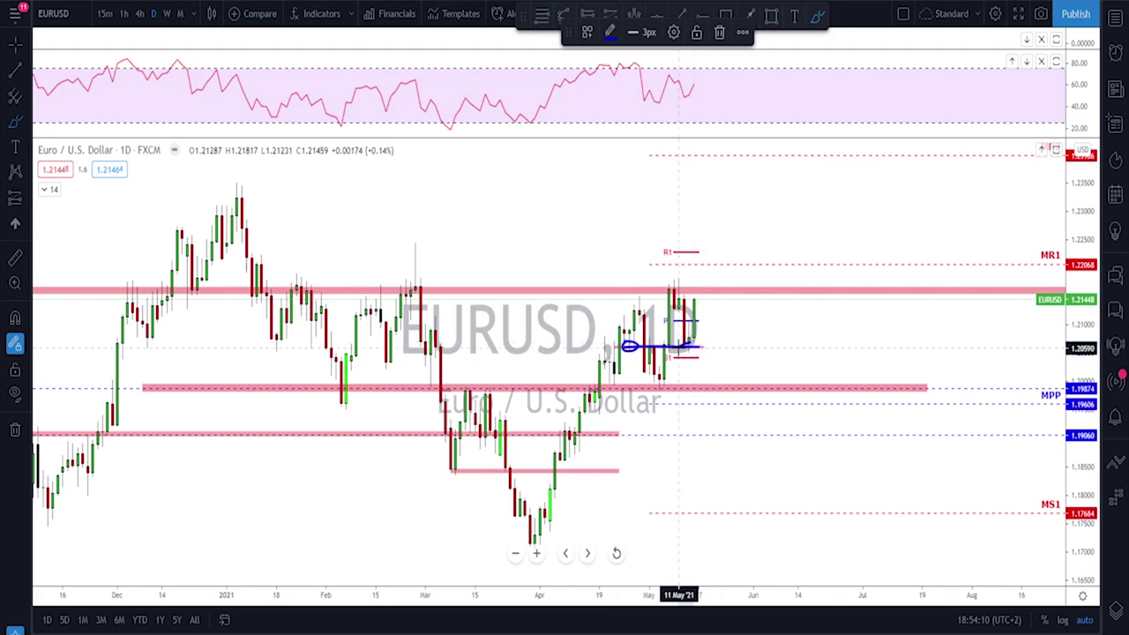
key("ctrl+z")
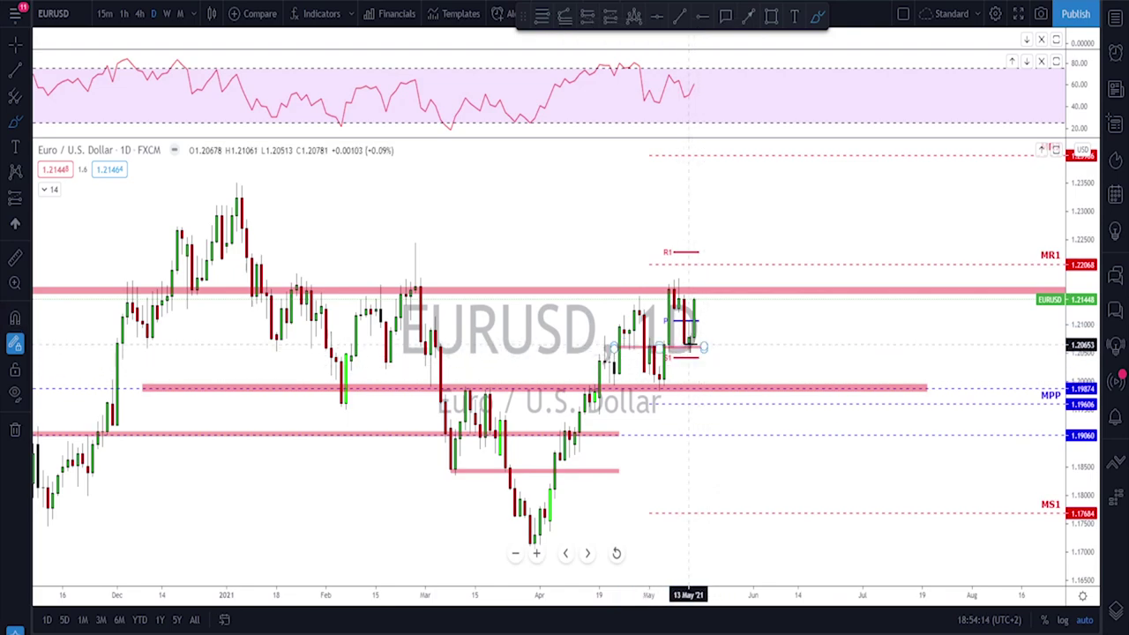
Step: Set EURUSD to the 4-hour timeframe and outline the range from 10 May between the pink resistance and support zones with the brush
scroll(690, 339, "up", 1)
left_click(141, 14)
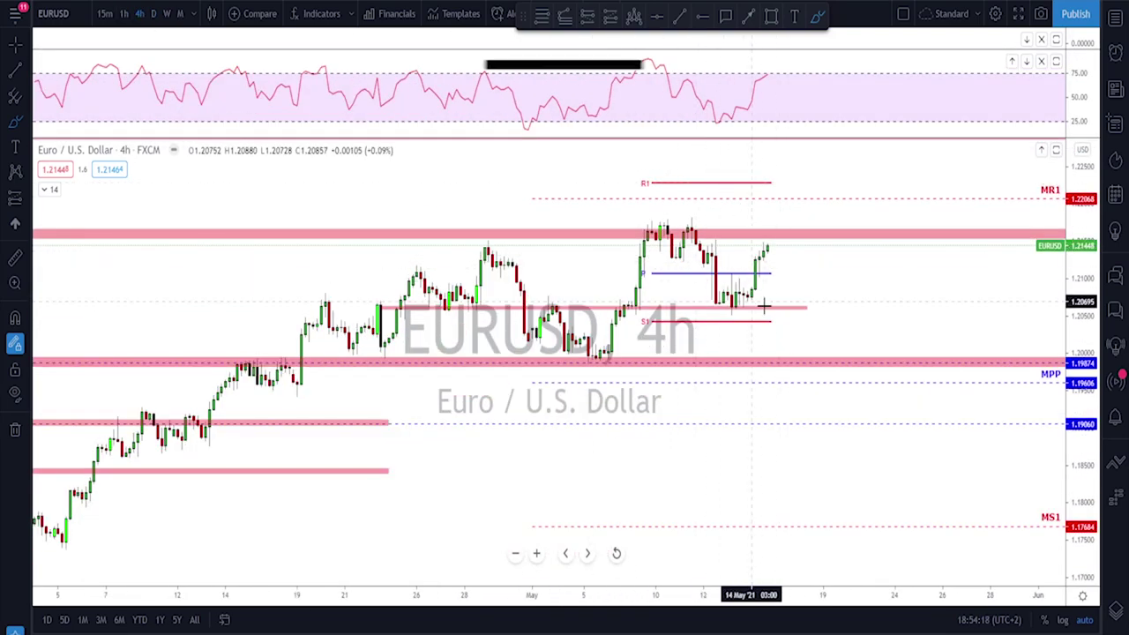
mouse_move(648, 222)
left_mouse_down()
mouse_move(763, 223)
mouse_move(782, 265)
mouse_move(776, 306)
mouse_move(635, 303)
left_mouse_up()
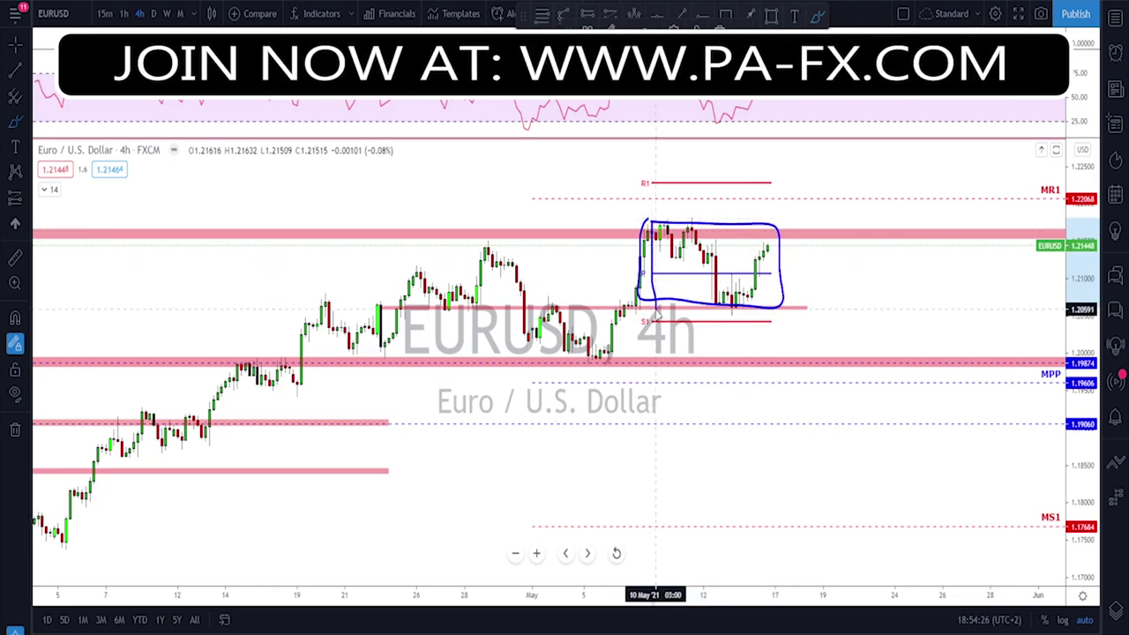
left_click_drag(780, 264, 788, 261)
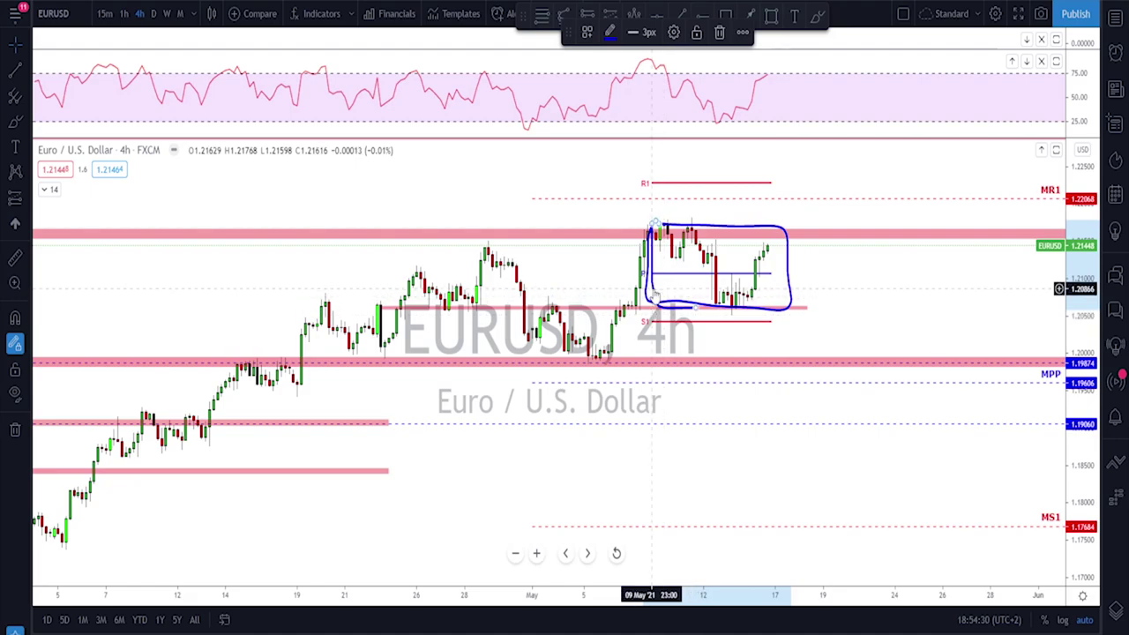
Step: Shift the brush outline around the mid-May EURUSD range up towards the MR1 level and delete it
scroll(745, 318, "down", 1)
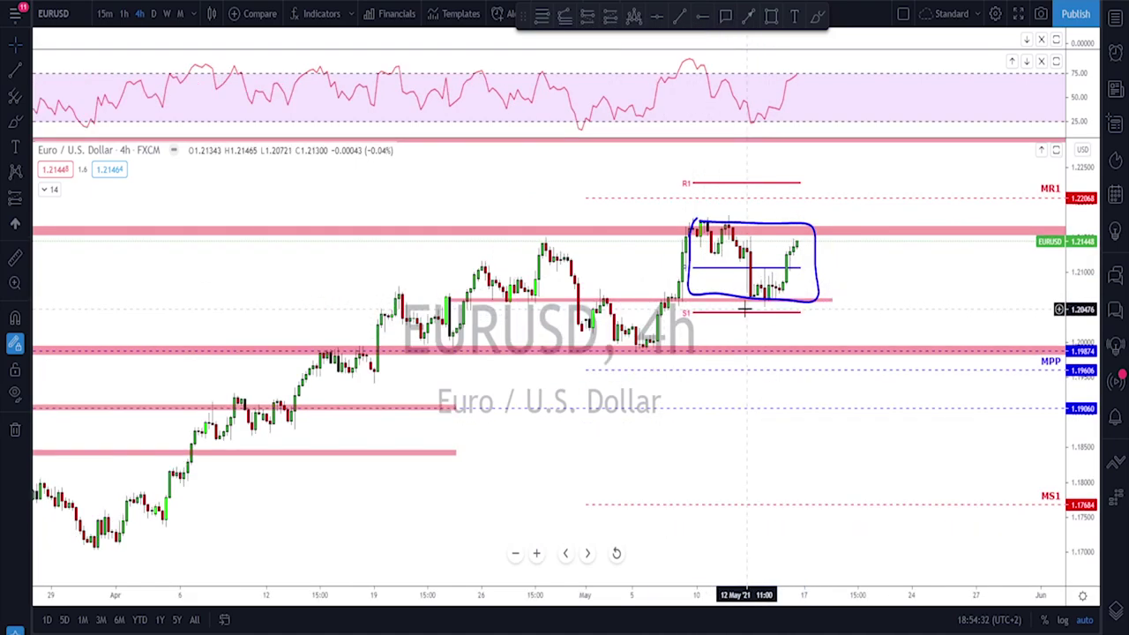
scroll(808, 277, "up", 1)
scroll(809, 278, "down", 2)
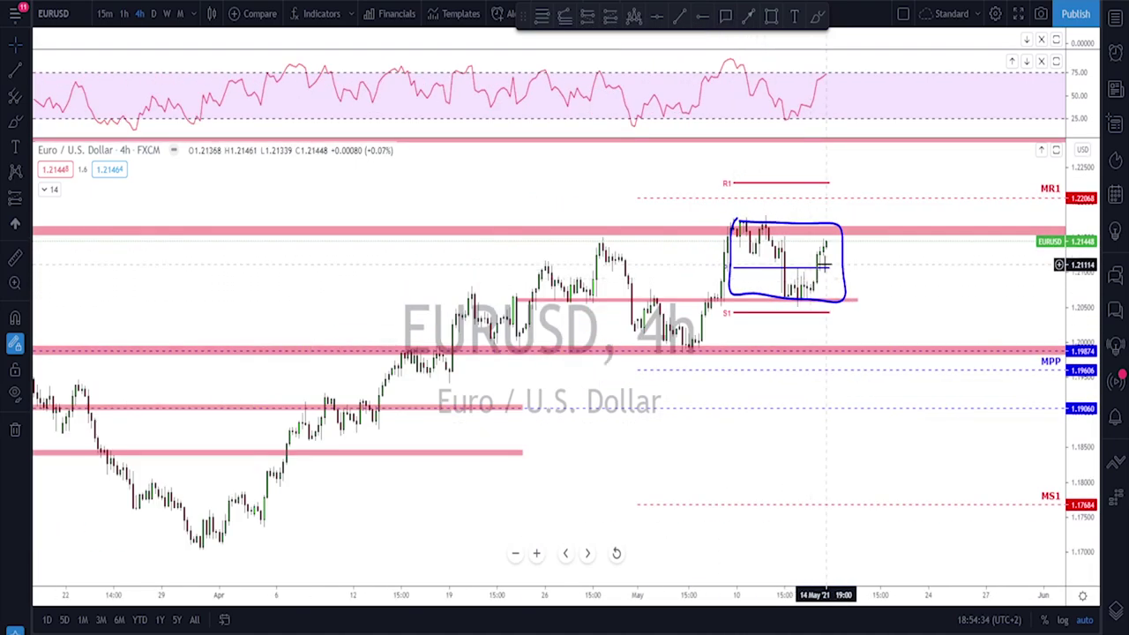
left_click_drag(831, 226, 834, 205)
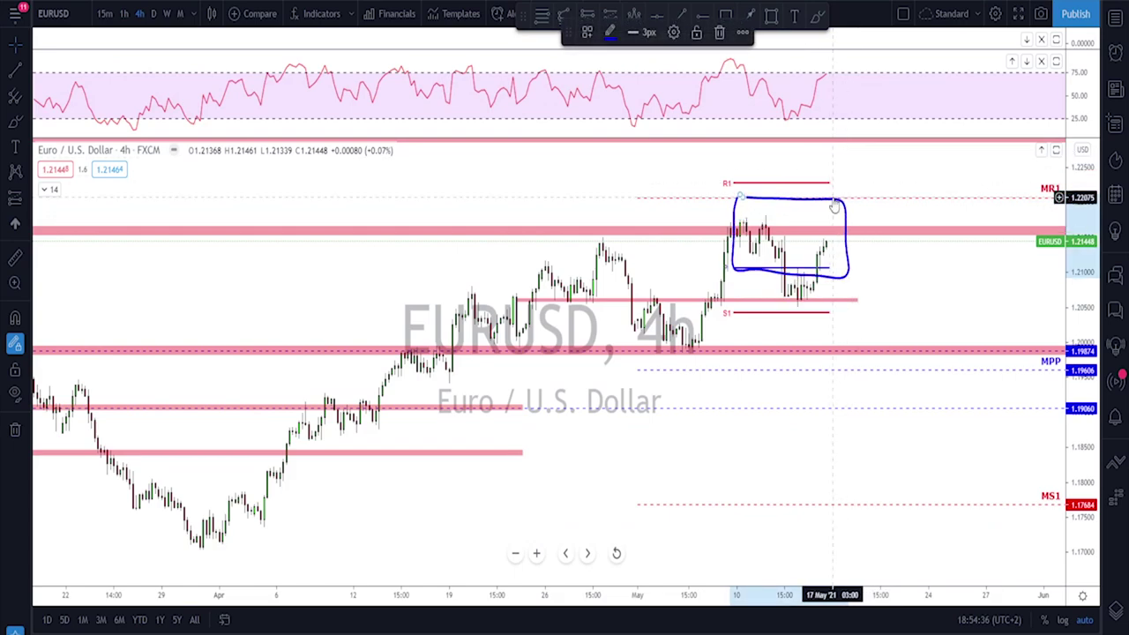
key("Delete")
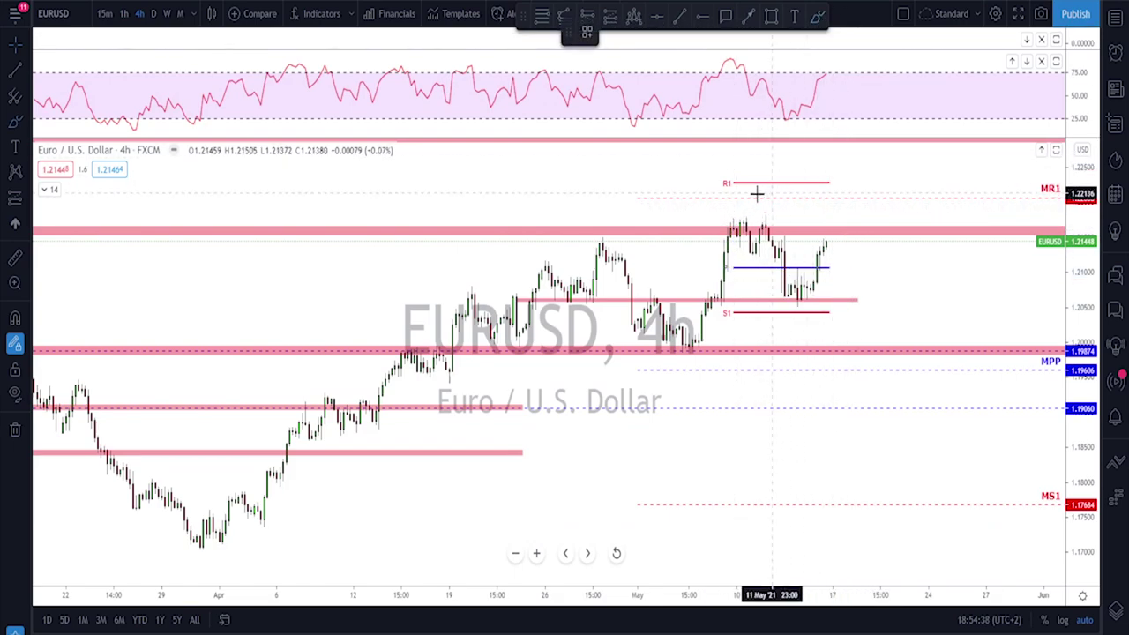
Step: Draw a brush line across the two mid-May EURUSD highs, sketch a rise from the latest price past MR1, and remove both marks
left_click_drag(737, 216, 778, 216)
mouse_move(828, 251)
left_mouse_down()
mouse_move(838, 196)
mouse_move(862, 172)
left_mouse_up()
key("Delete")
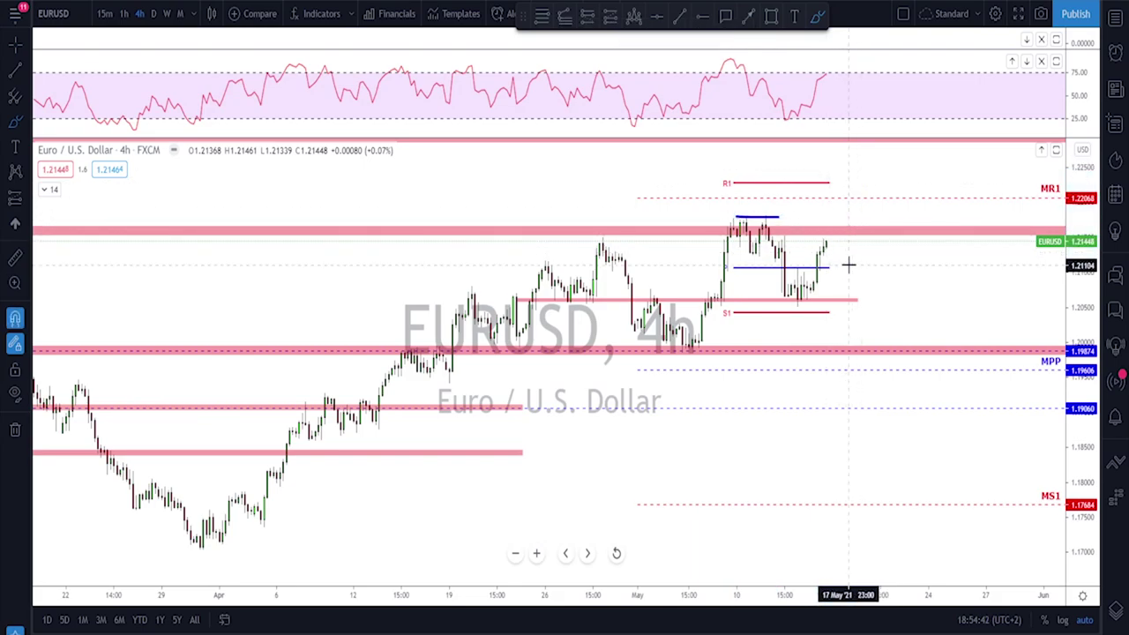
scroll(831, 256, "up", 1)
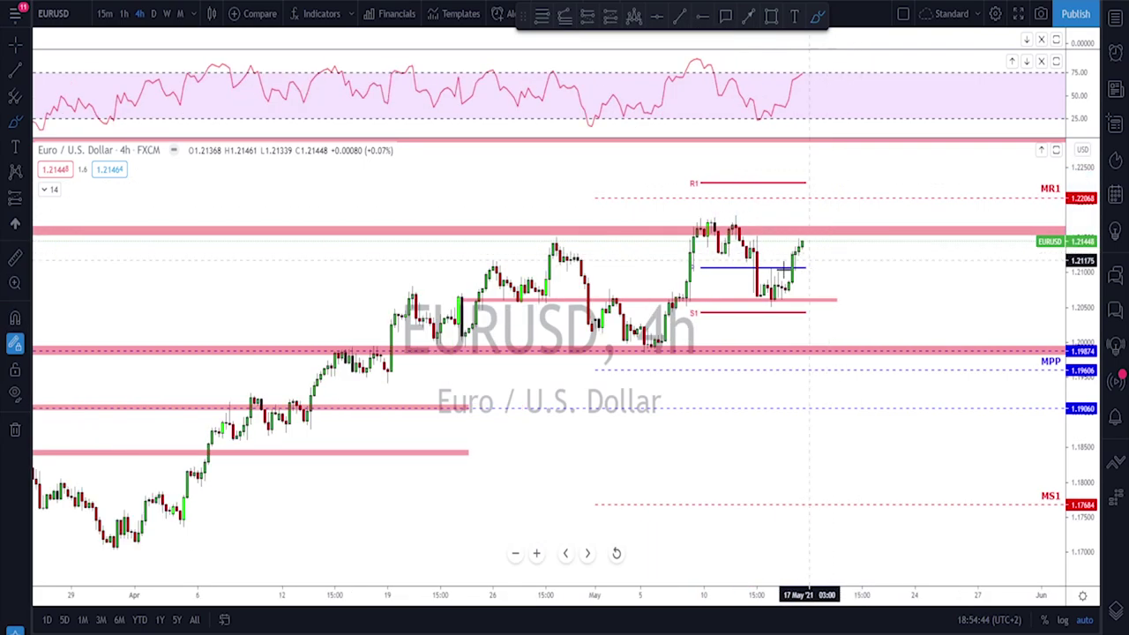
Step: Sketch a EURUSD double top falling to about 1.206, mark the May highs and lows with brush lines, and undo all the marks
left_click_drag(797, 251, 804, 220)
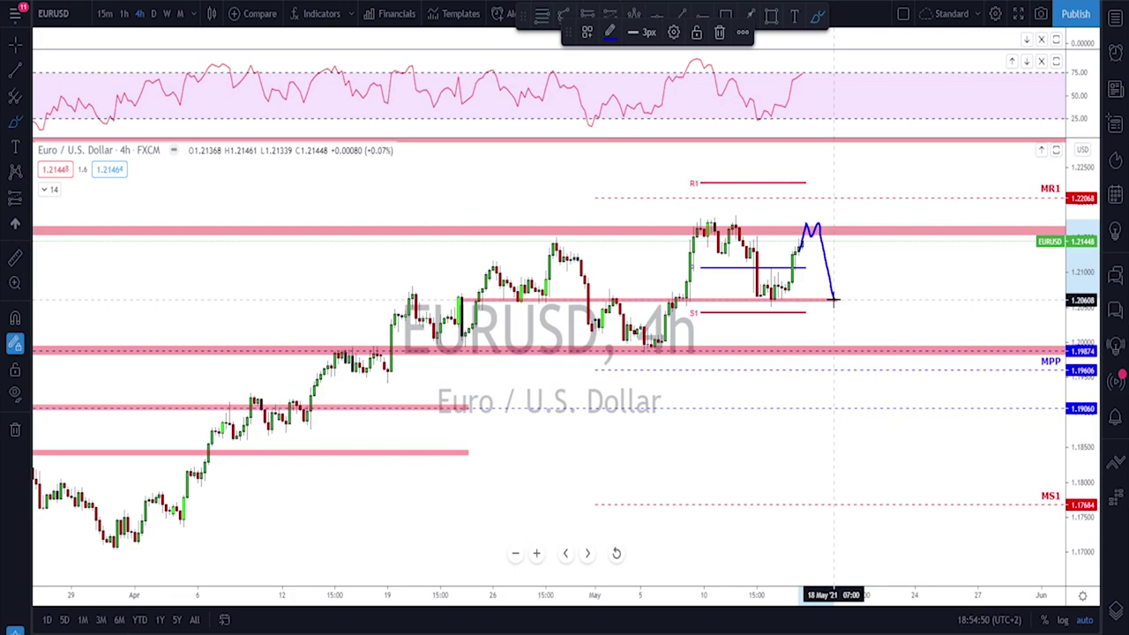
left_click_drag(754, 306, 847, 305)
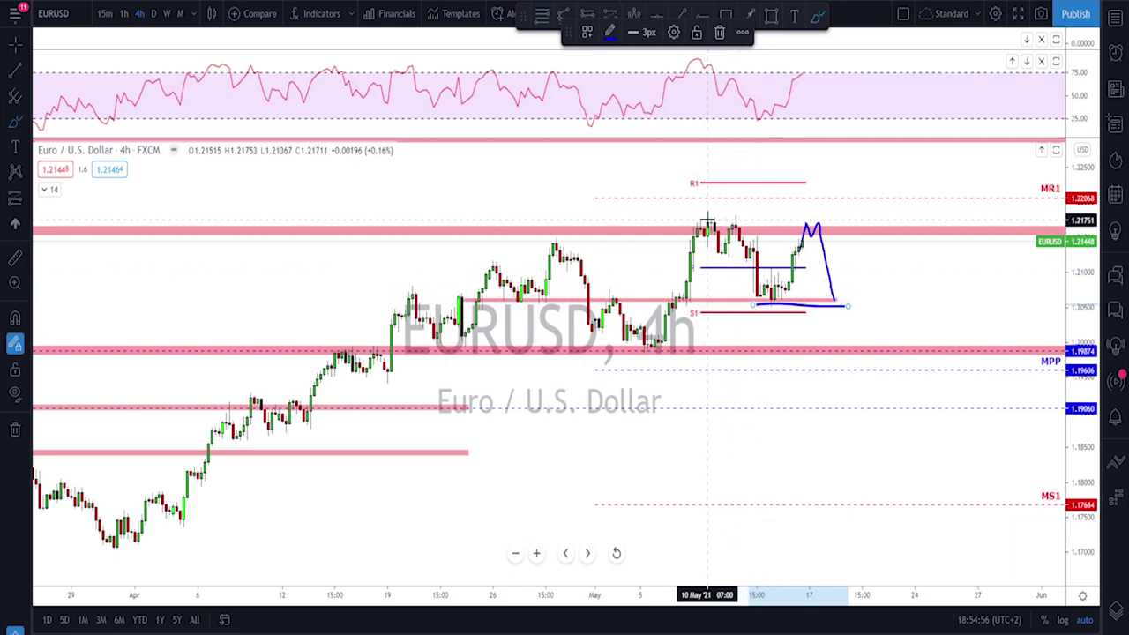
left_click_drag(707, 221, 754, 219)
left_click_drag(759, 300, 812, 291)
mouse_move(640, 349)
left_mouse_down()
mouse_move(676, 345)
mouse_move(627, 345)
mouse_move(668, 340)
left_mouse_up()
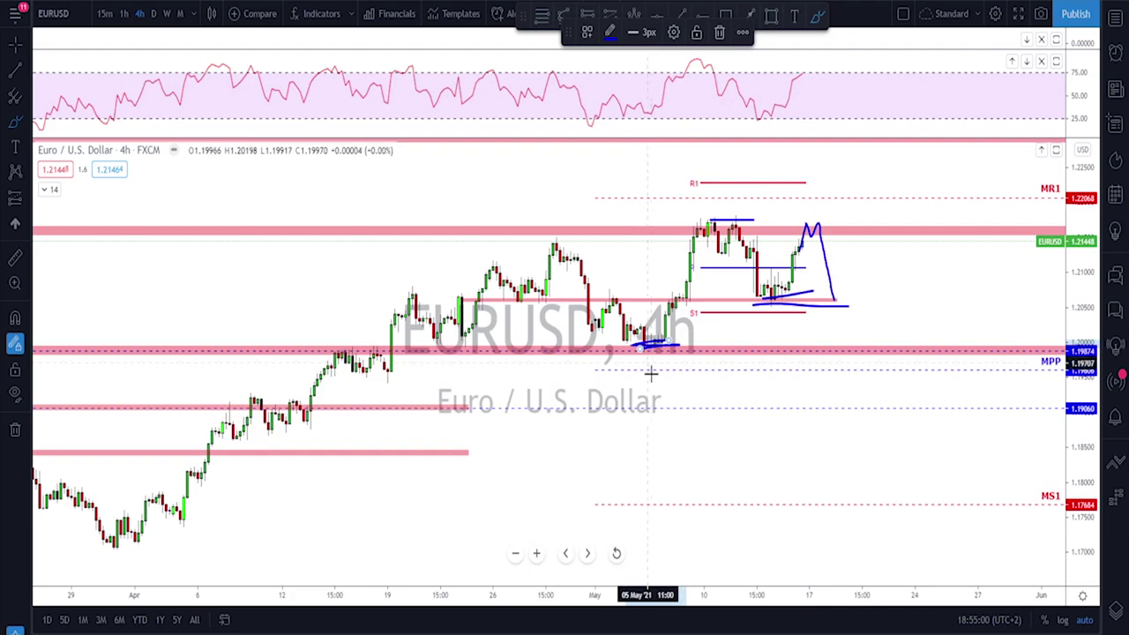
key("ctrl+z")
key("ctrl+z")
key("ctrl+z")
key("ctrl+z")
key("ctrl+z")
Step: Sketch a EURUSD breakout above MR1 with a retest and an alternative swing inside the range with the brush, and undo the sketches
scroll(809, 285, "down", 1)
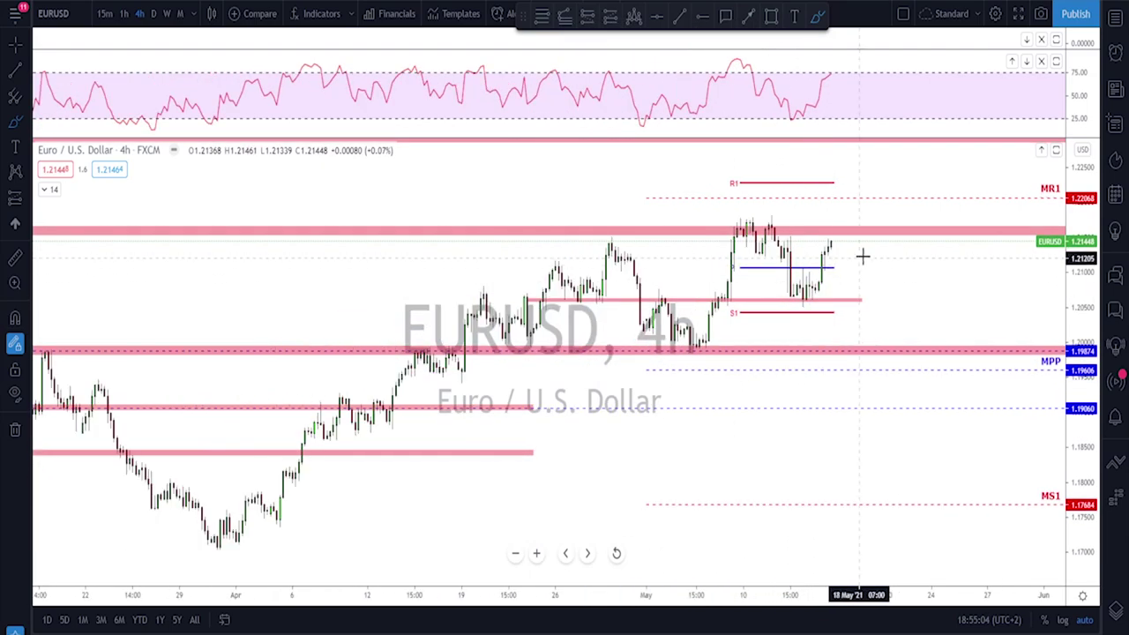
scroll(846, 255, "down", 1)
mouse_move(853, 253)
left_mouse_down()
mouse_move(861, 200)
mouse_move(879, 233)
mouse_move(898, 168)
mouse_move(910, 189)
left_mouse_up()
mouse_move(862, 220)
left_mouse_down()
mouse_move(876, 302)
mouse_move(886, 229)
left_mouse_up()
left_click_drag(896, 293, 907, 218)
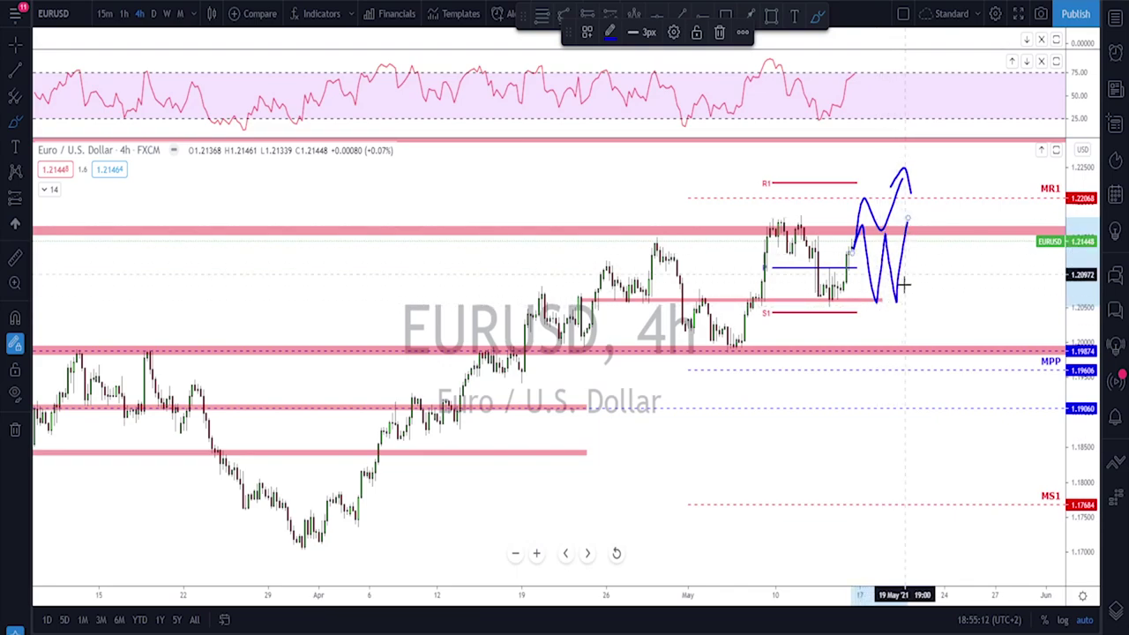
key("ctrl+z")
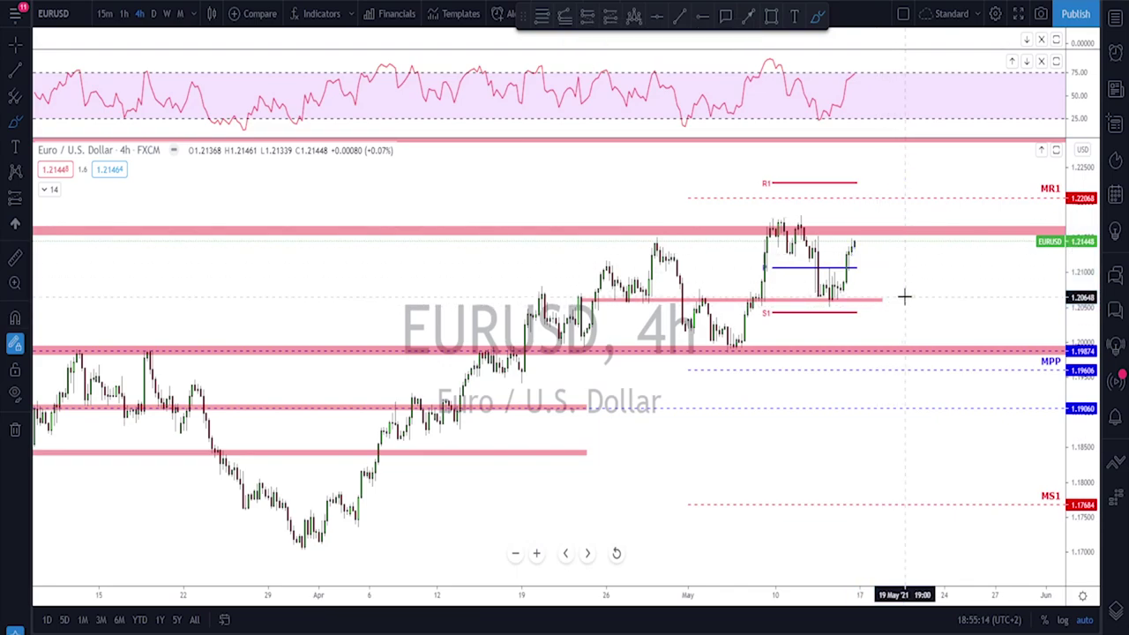
Step: Switch to the GBPUSD chart and set it to the daily timeframe
key("Down")
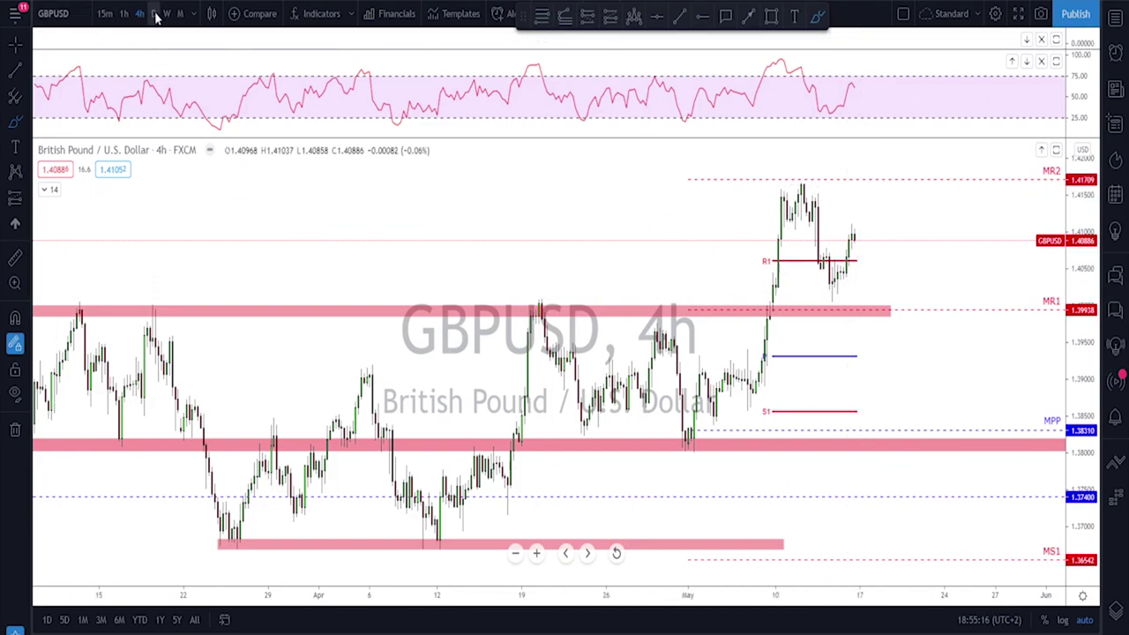
left_click(155, 14)
scroll(735, 290, "up", 3)
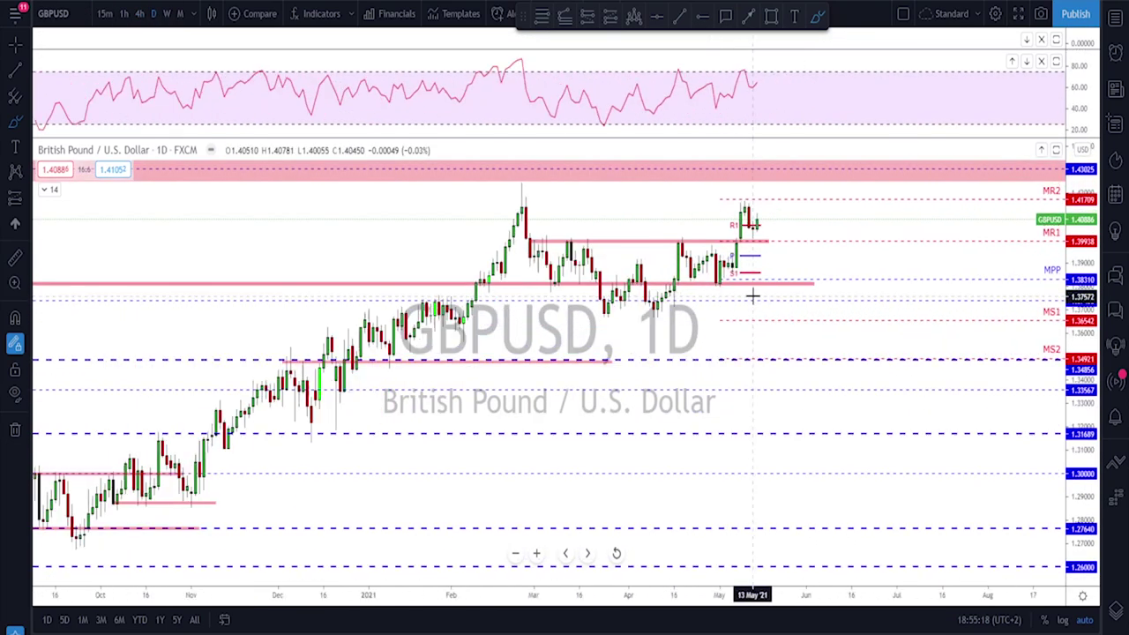
Step: Trace the GBPUSD level near MR1 with its May breakout and retest using the brush, mark the February high, and undo the marks
left_click_drag(529, 240, 752, 240)
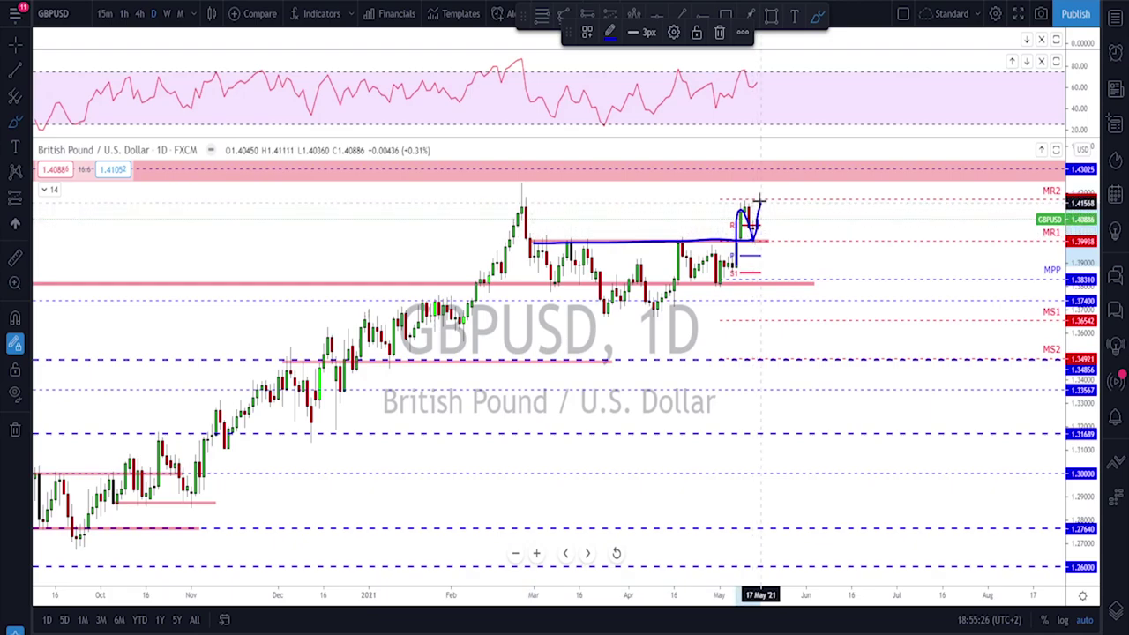
mouse_move(519, 176)
left_mouse_down()
mouse_move(539, 187)
mouse_move(521, 178)
left_mouse_up()
key("ctrl+z")
key("ctrl+z")
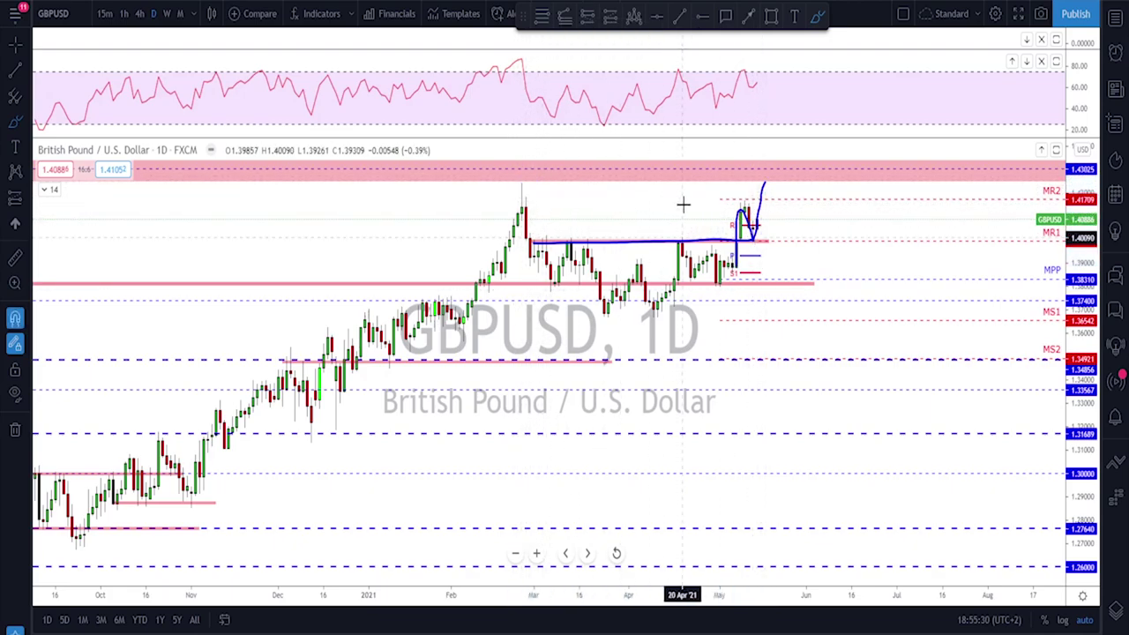
key("ctrl+z")
Step: Set GBPUSD to the 4-hour timeframe, then trace the May rally, pullback and rebound with the brush and delete the stroke
left_click(140, 14)
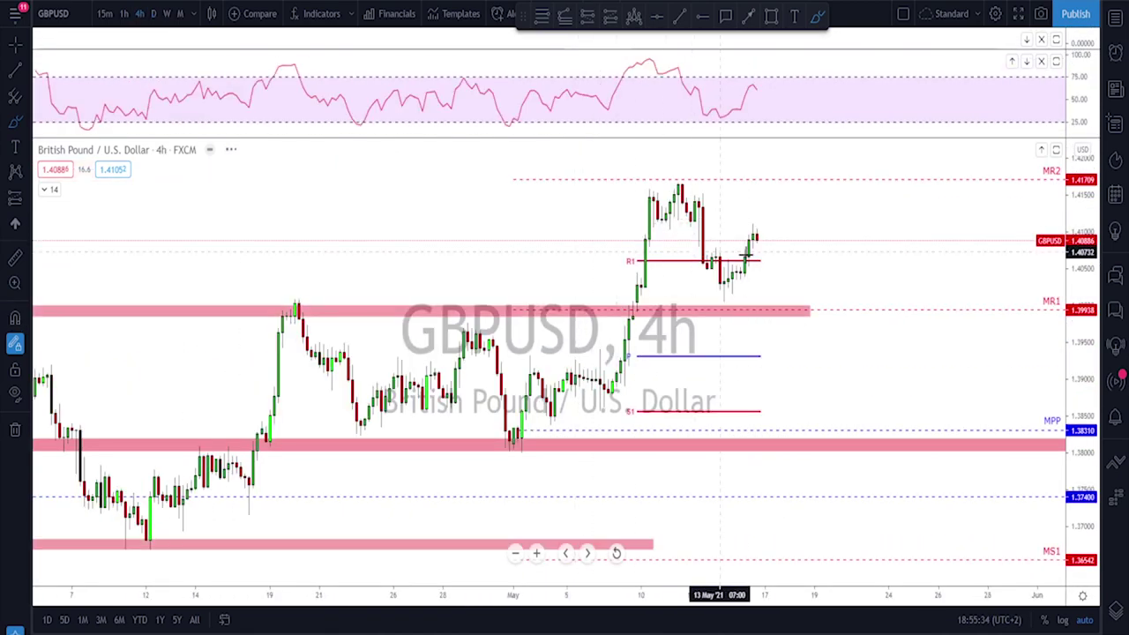
mouse_move(653, 401)
left_mouse_down()
mouse_move(703, 201)
mouse_move(718, 189)
mouse_move(735, 201)
mouse_move(762, 301)
mouse_move(785, 231)
left_mouse_up()
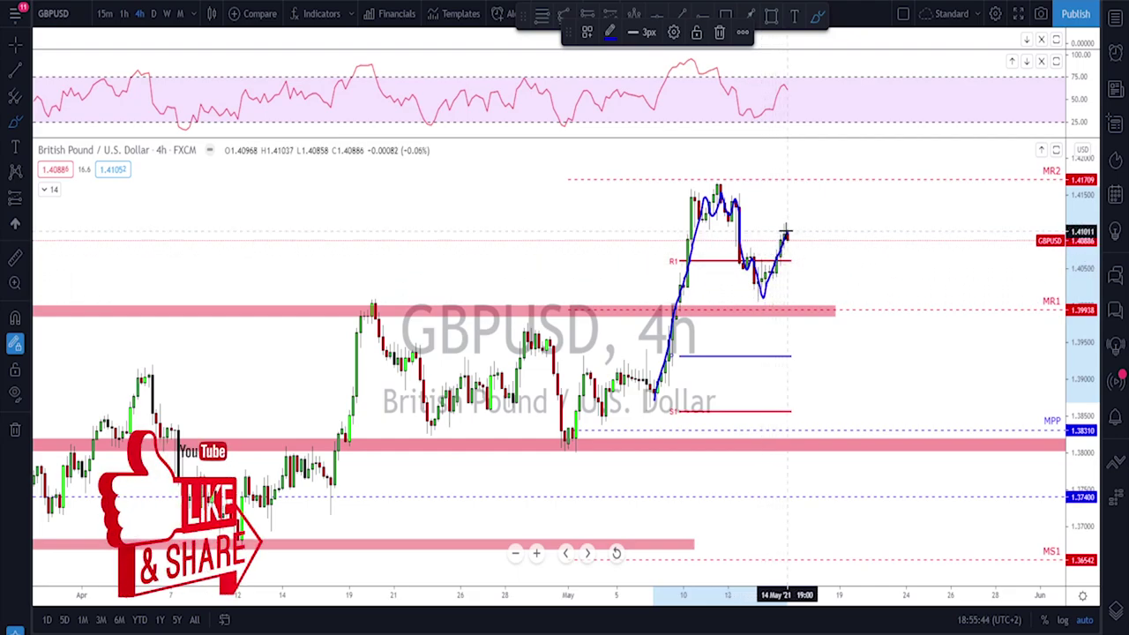
key("Delete")
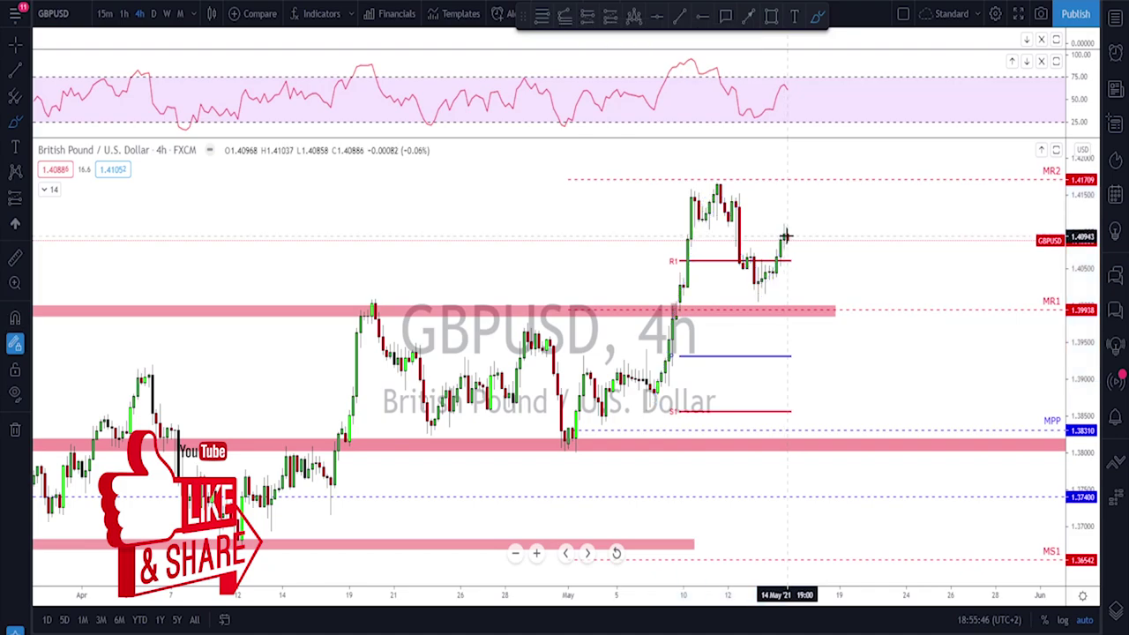
Step: Sketch a GBPUSD dip from the latest price to R1 followed by a rise to MR2 with the brush, and delete it
left_click_drag(785, 230, 790, 236)
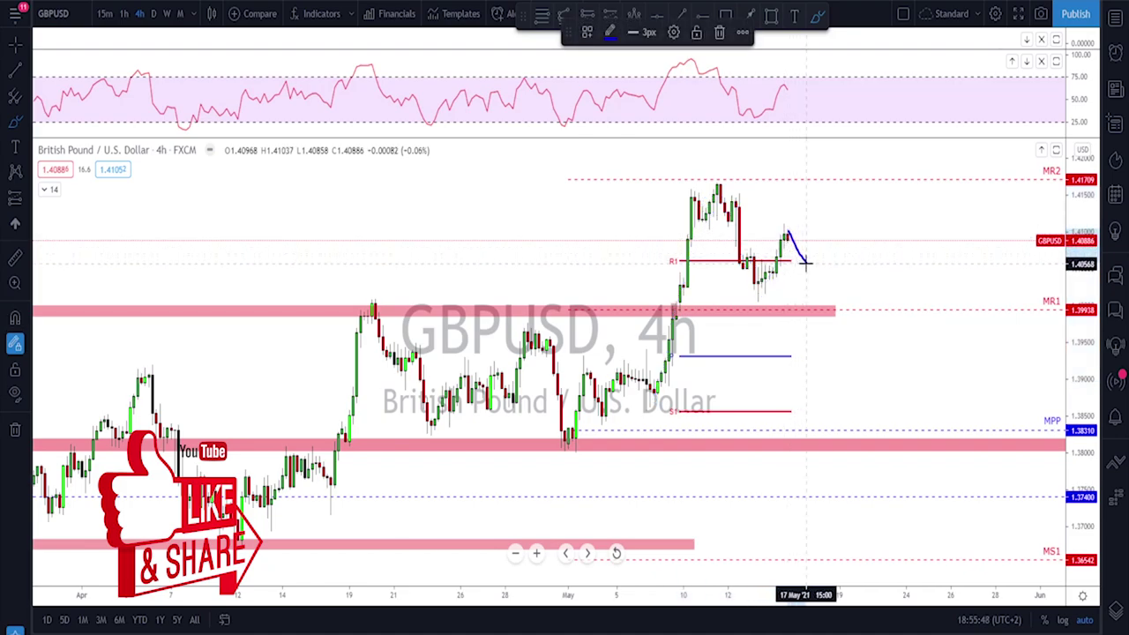
left_click_drag(805, 260, 828, 183)
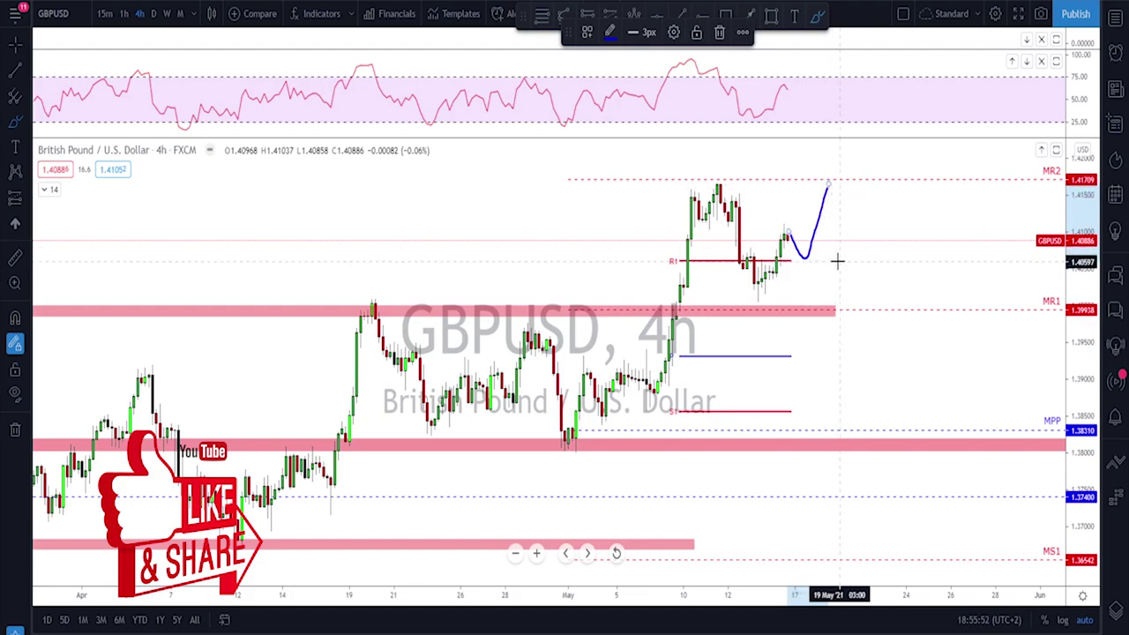
key("Delete")
Step: Sketch a GBPUSD decline from the latest price to MR1 with the brush, circle the March and April highs at that level, and remove the circles
scroll(801, 309, "down", 2)
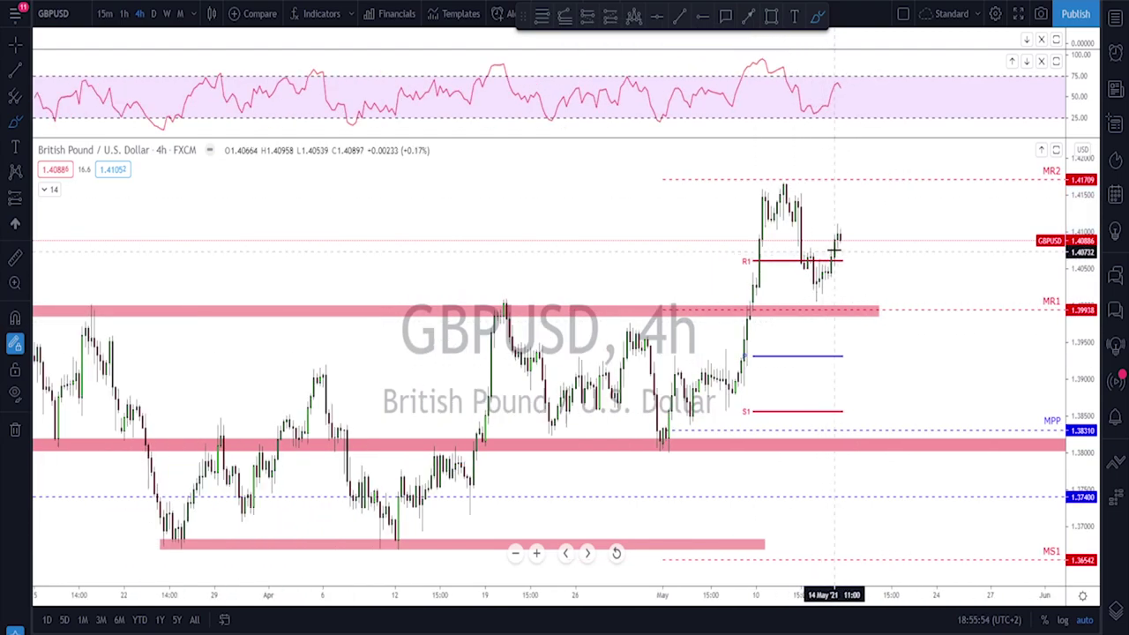
left_click_drag(838, 235, 876, 310)
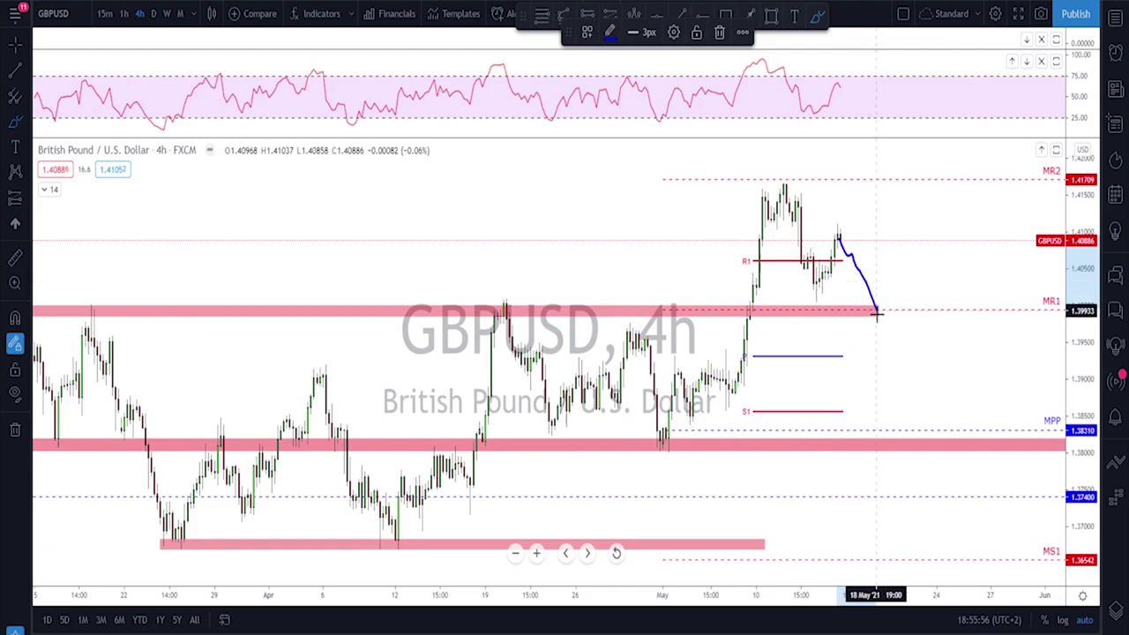
scroll(877, 317, "down", 2)
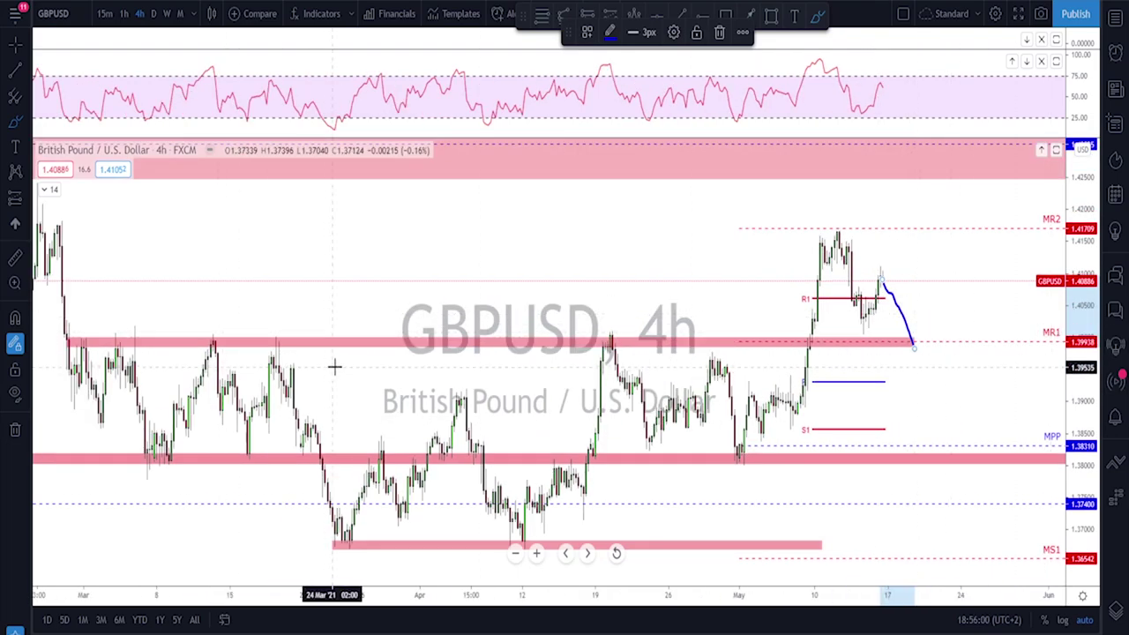
scroll(332, 366, "down", 1)
left_click_drag(656, 335, 640, 330)
mouse_move(350, 334)
left_mouse_down()
mouse_move(183, 346)
mouse_move(357, 346)
mouse_move(335, 329)
left_mouse_up()
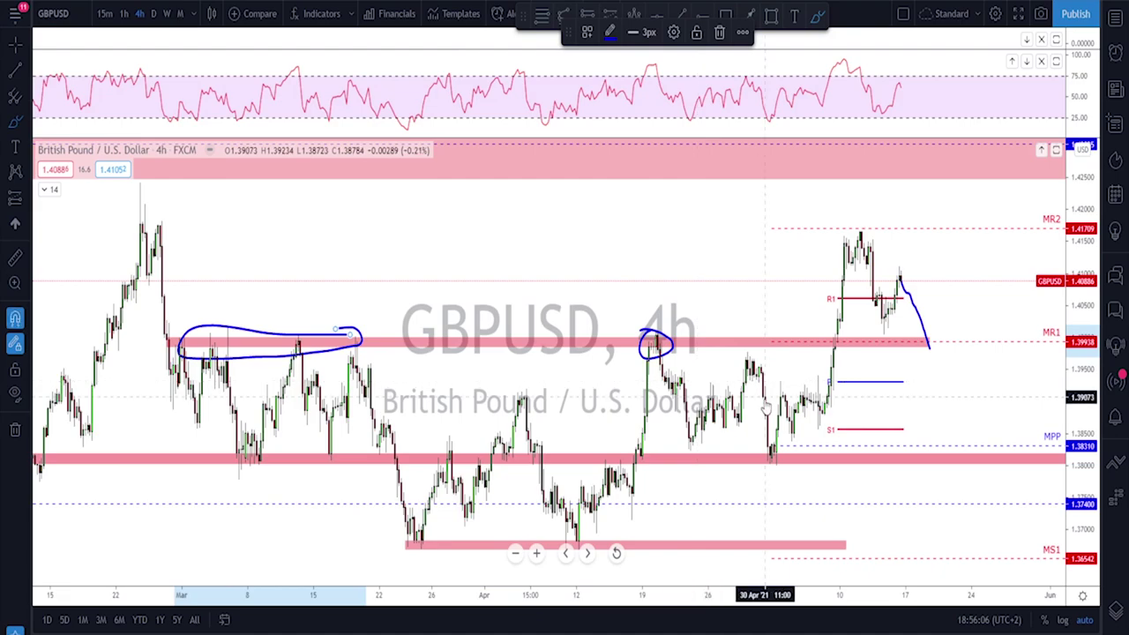
key("Delete")
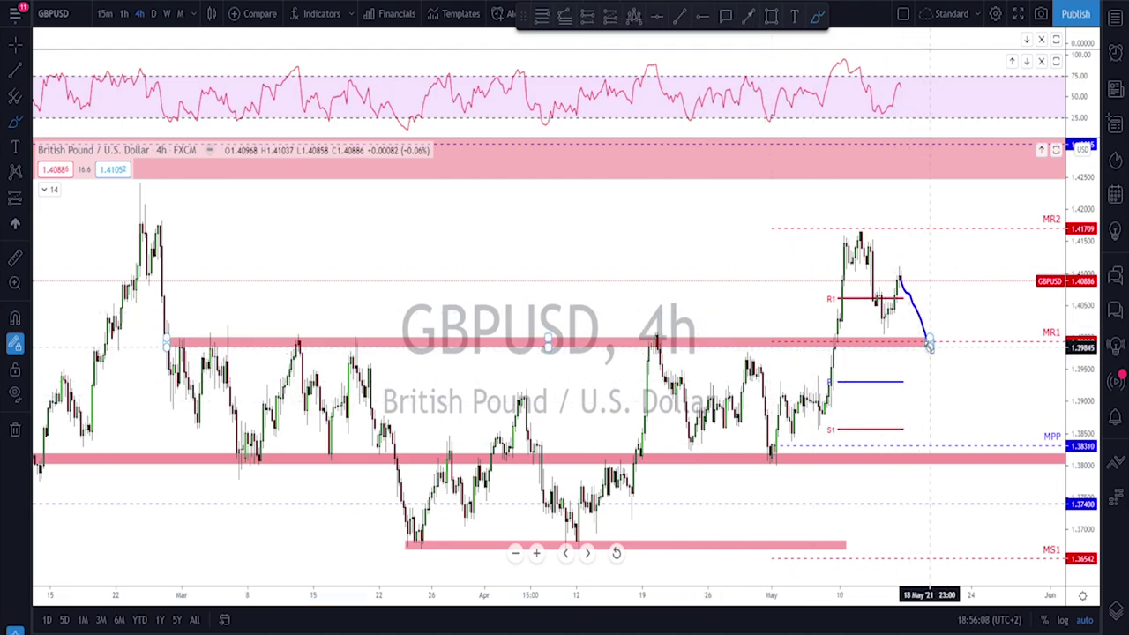
Step: Sketch a GBPUSD rebound from MR1 to about 1.4100 with the brush, and undo both the rebound and the decline strokes
left_click(932, 351)
mouse_move(932, 350)
left_mouse_down()
mouse_move(947, 279)
mouse_move(940, 286)
mouse_move(952, 287)
left_mouse_up()
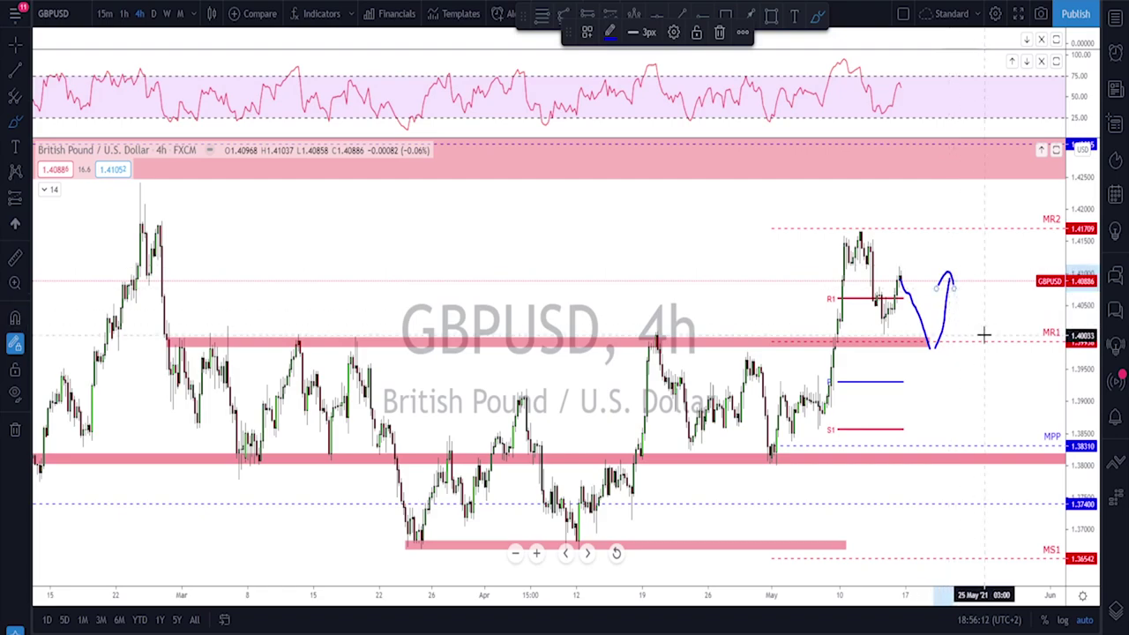
key("ctrl+z")
key("ctrl+z")
Step: Switch to the USDJPY chart and set it to the daily timeframe
key("Down")
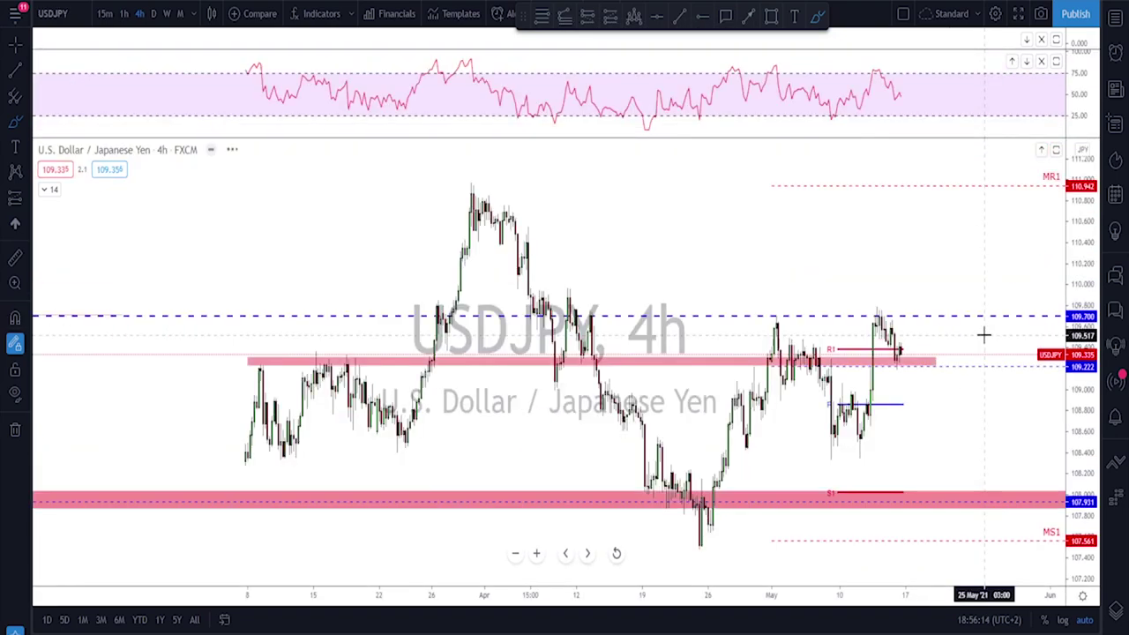
left_click(154, 13)
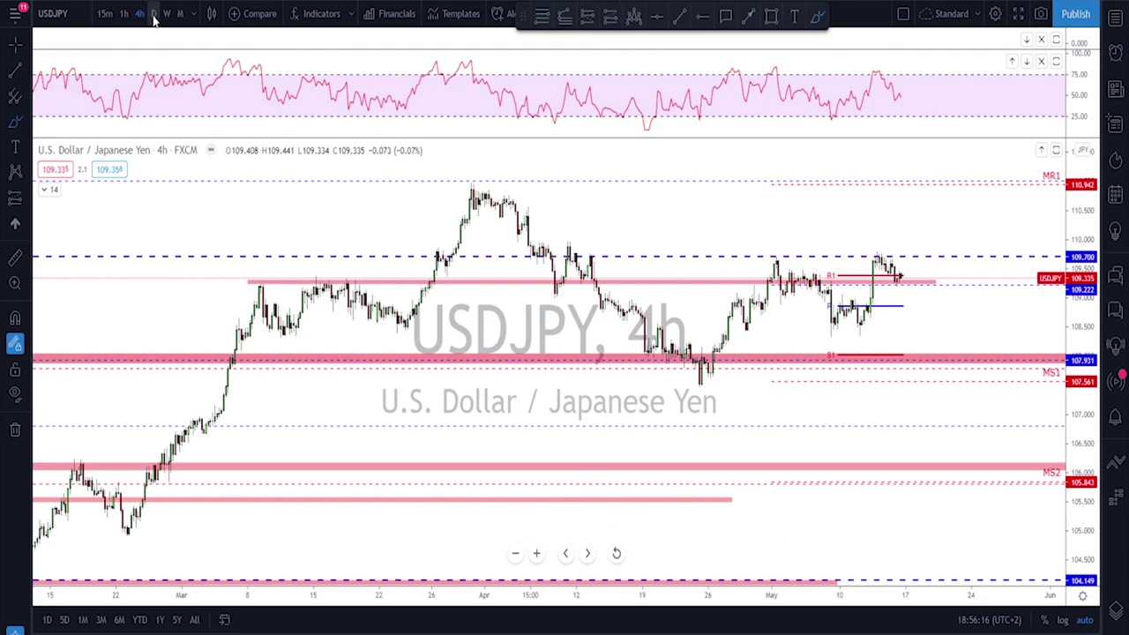
Step: Trace the USDJPY April decline, underline the March lows and outline the rise from the January low with the brush, and undo all the strokes
scroll(857, 410, "up", 4)
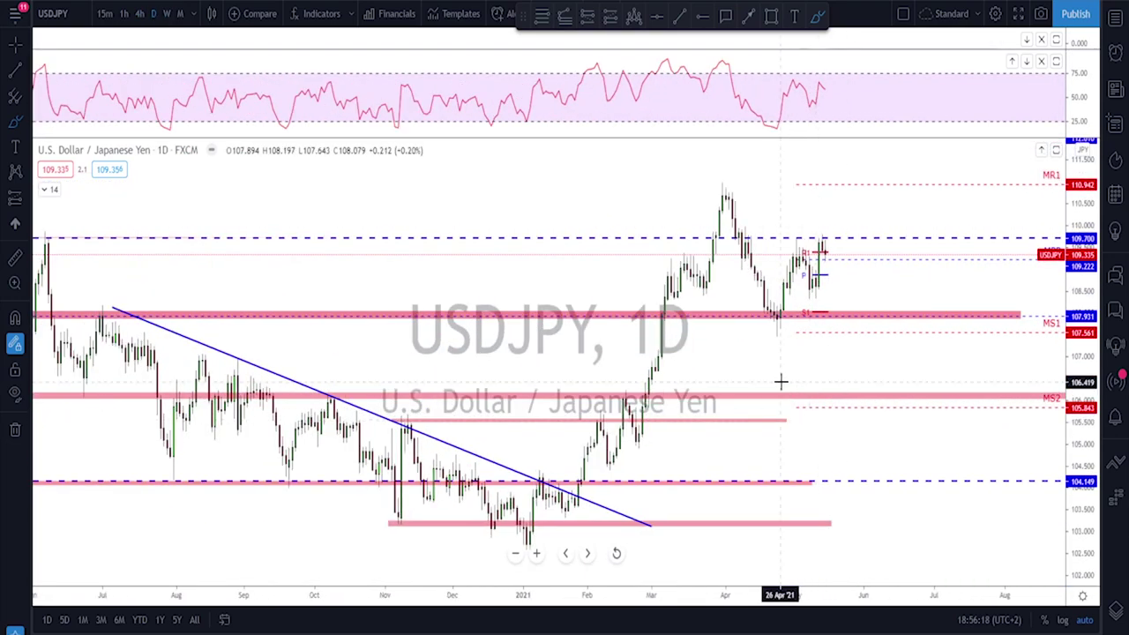
left_click_drag(695, 195, 754, 334)
left_click_drag(630, 295, 686, 296)
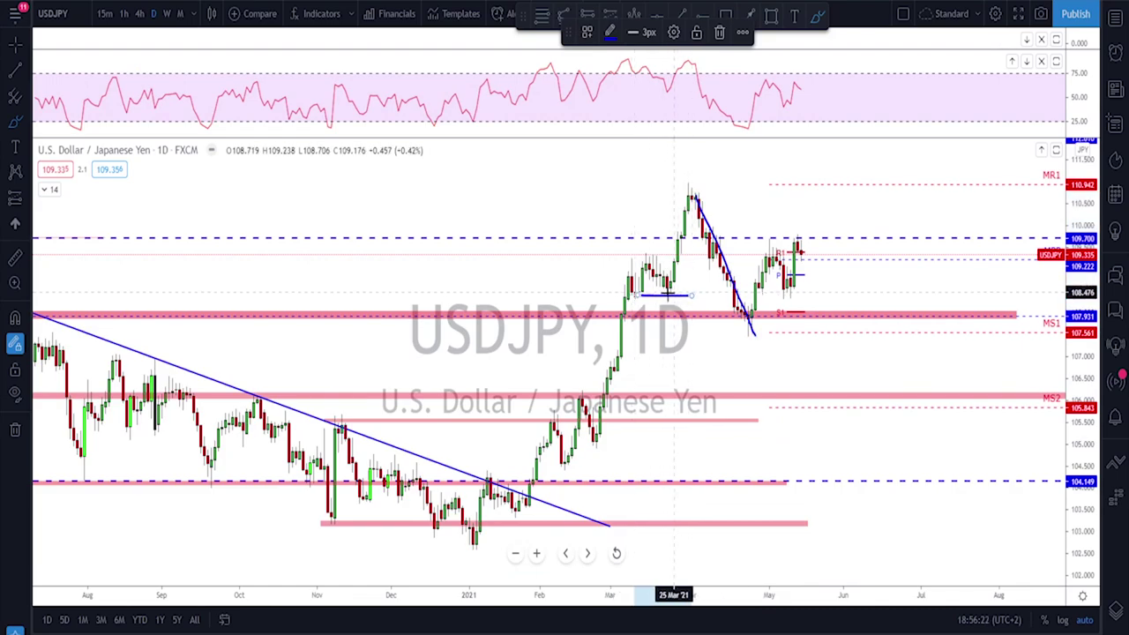
mouse_move(479, 536)
left_mouse_down()
mouse_move(628, 309)
mouse_move(812, 215)
left_mouse_up()
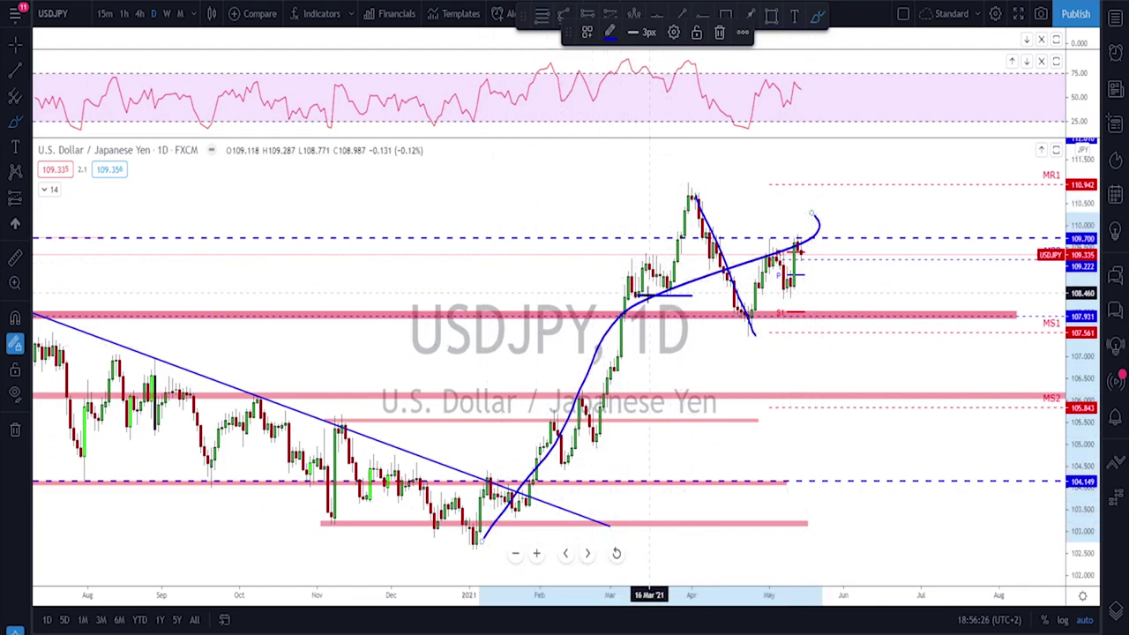
key("ctrl+z")
mouse_move(481, 549)
left_mouse_down()
mouse_move(617, 357)
mouse_move(670, 204)
left_mouse_up()
key("ctrl+z")
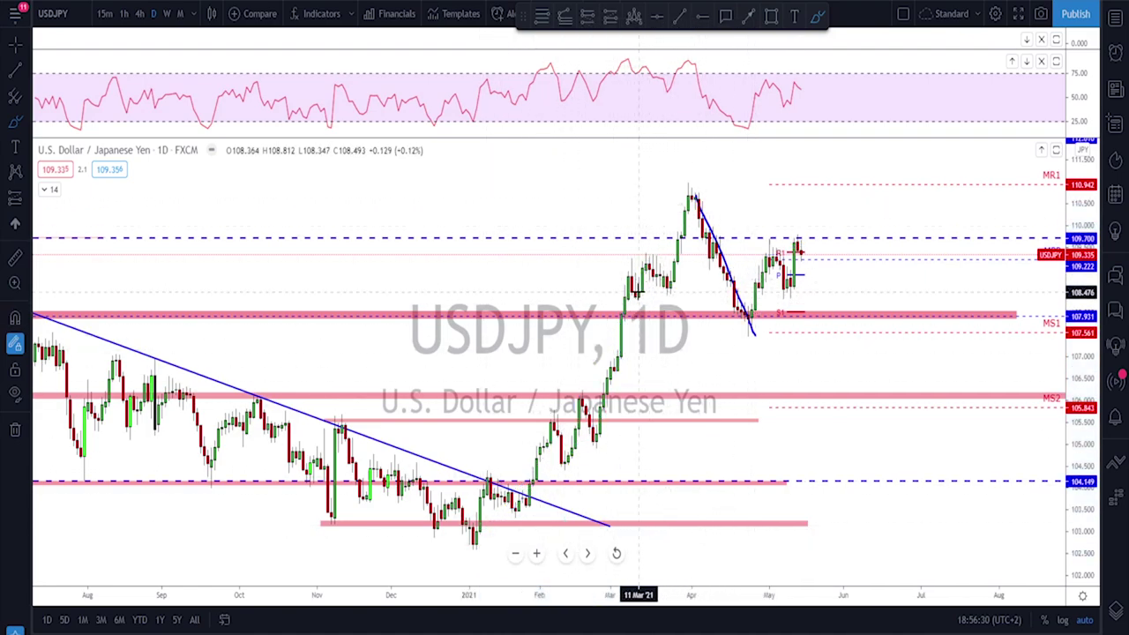
key("ctrl+z")
Step: Trace the USDJPY swings since late April with the brush, extend them past 109.700 to about 111.26 above MR1, and undo the strokes
scroll(731, 332, "up", 2)
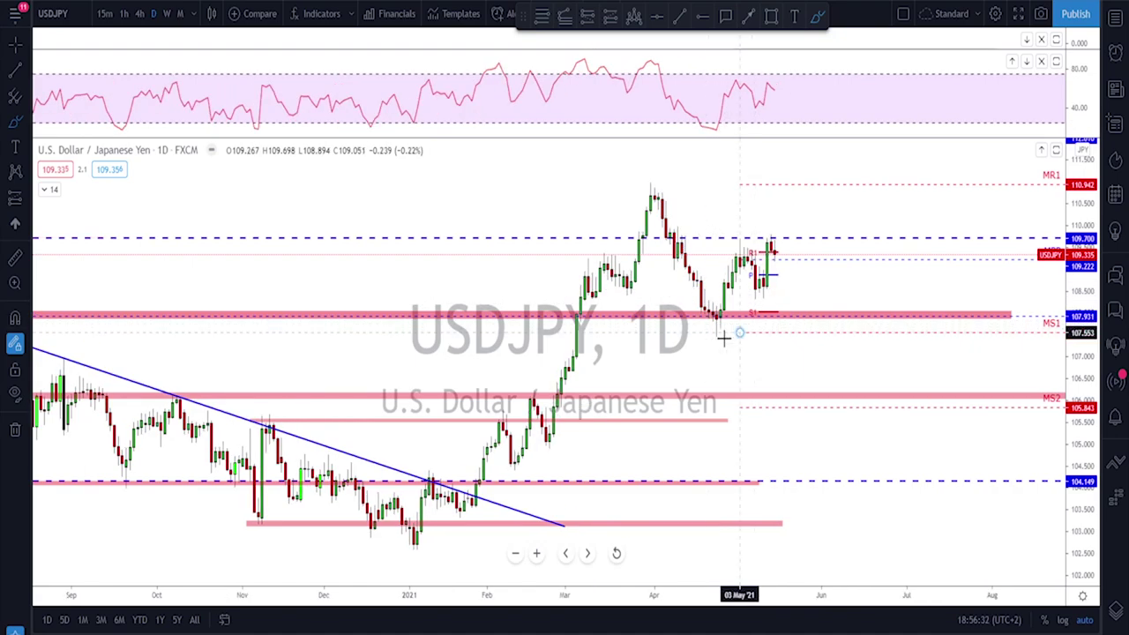
left_click_drag(684, 323, 707, 244)
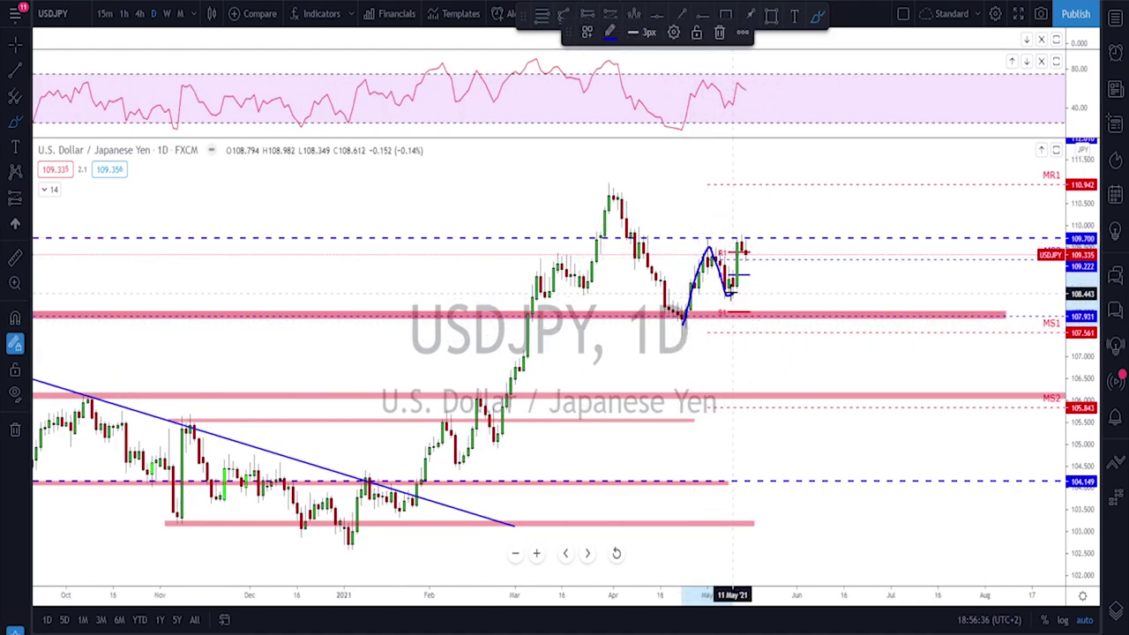
mouse_move(741, 237)
left_mouse_down()
mouse_move(748, 258)
mouse_move(753, 223)
left_mouse_up()
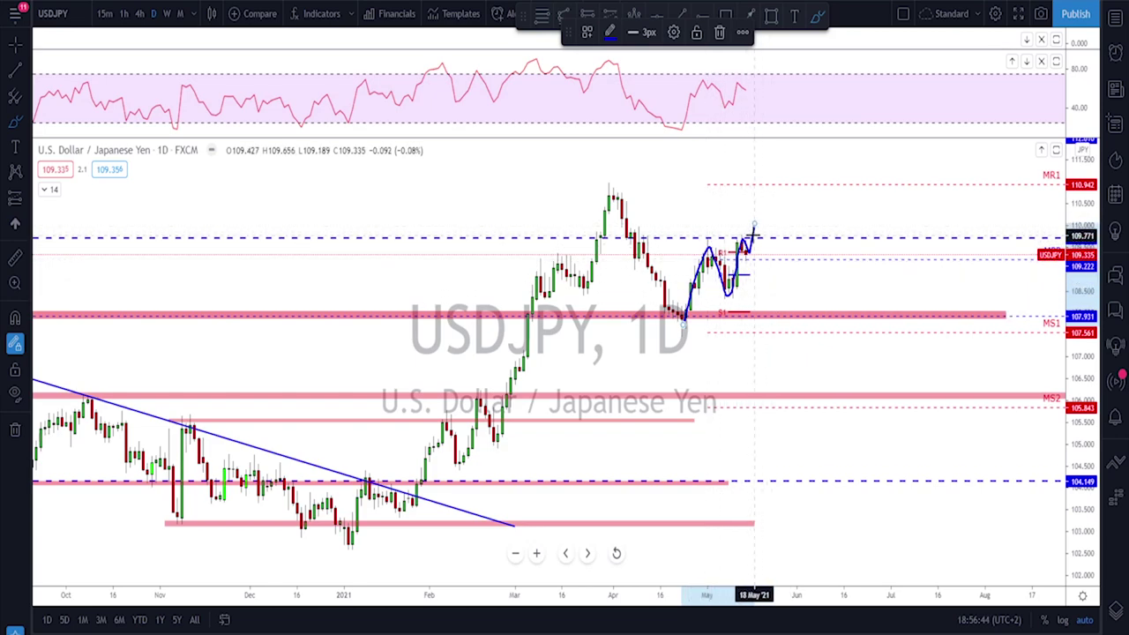
mouse_move(754, 224)
left_mouse_down()
mouse_move(768, 233)
mouse_move(784, 171)
left_mouse_up()
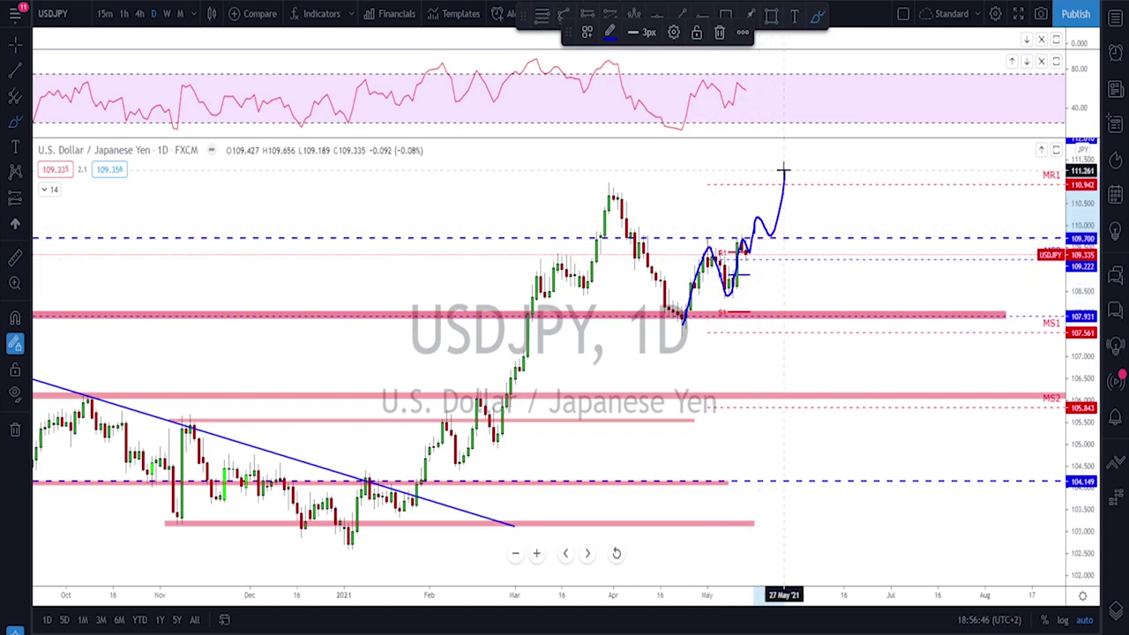
key("ctrl+z")
key("ctrl+z")
Step: Set USDJPY to the weekly timeframe, brush the 2021 rally, its pullback to MS1 and a rise to about 112.000, and delete the stroke
scroll(746, 274, "down", 1)
scroll(747, 276, "down", 1)
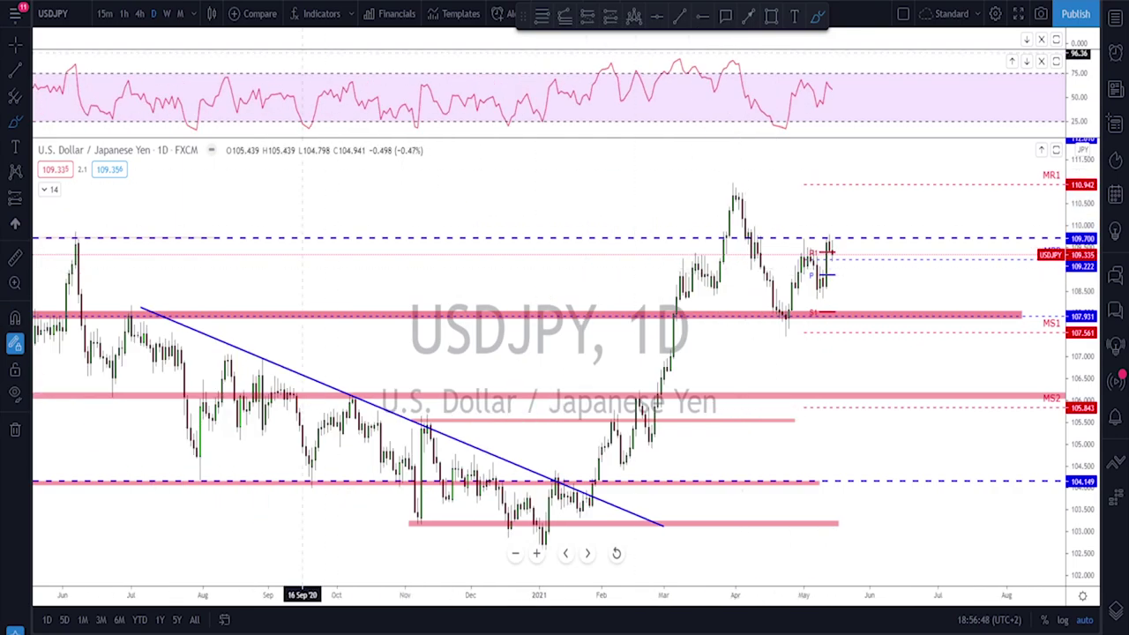
left_click(167, 14)
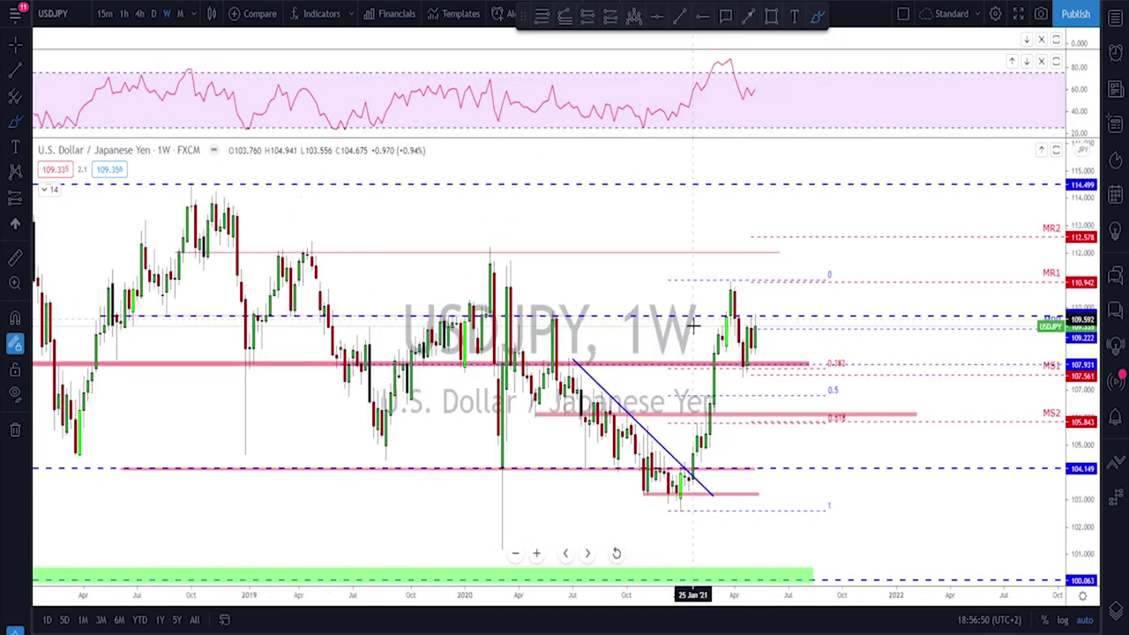
scroll(677, 399, "up", 3)
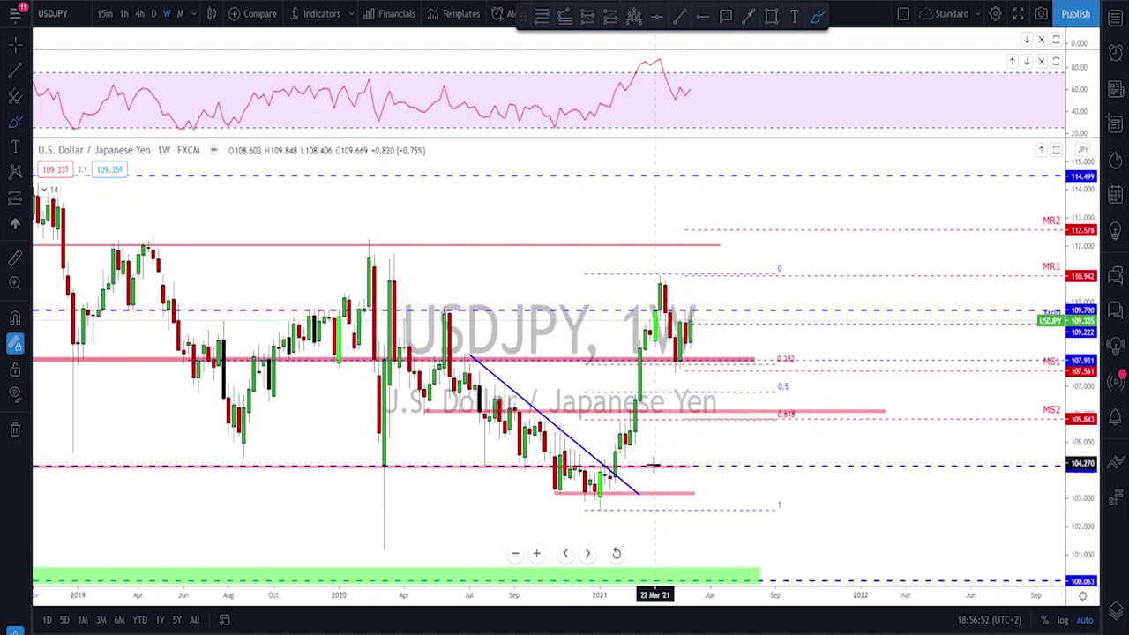
mouse_move(645, 507)
left_mouse_down()
mouse_move(701, 295)
mouse_move(714, 365)
left_mouse_up()
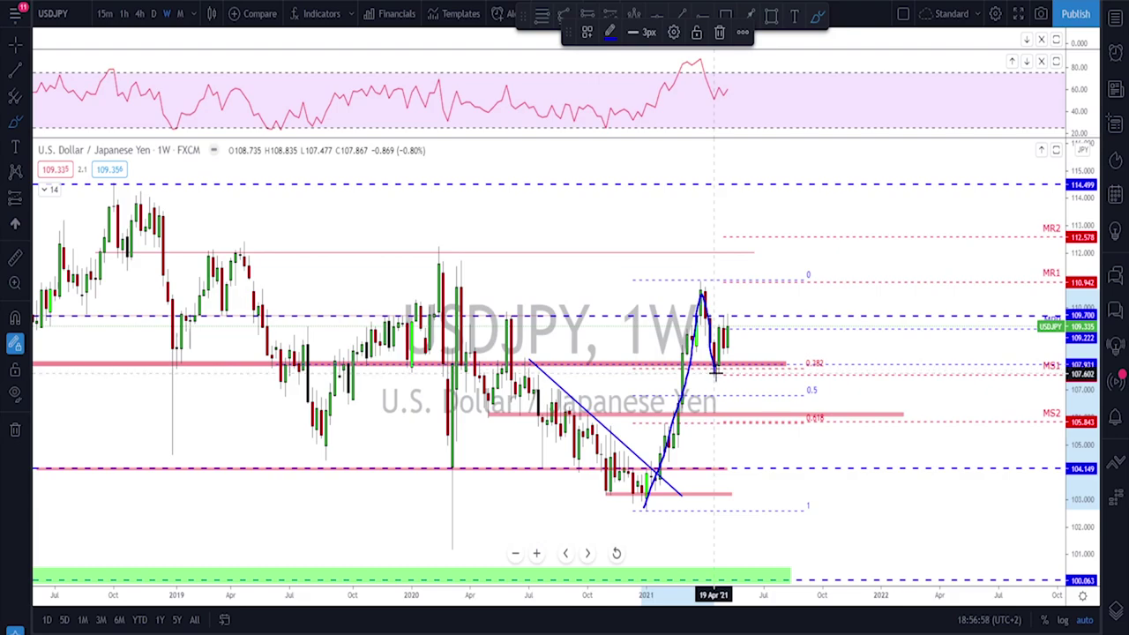
left_click_drag(718, 352, 727, 318)
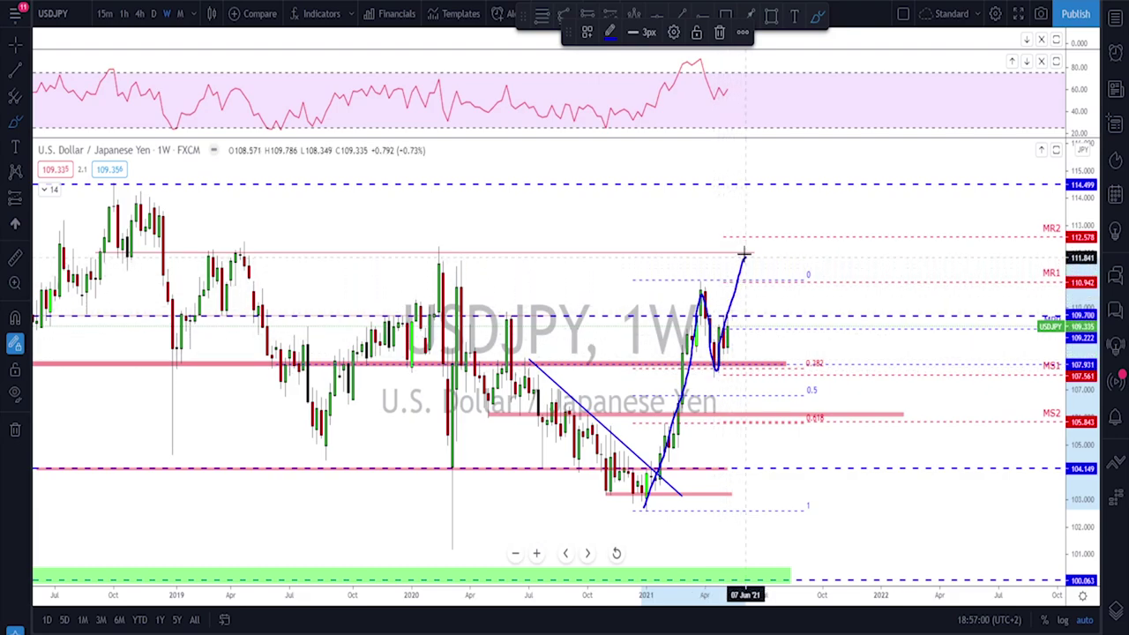
left_click_drag(745, 248, 745, 249)
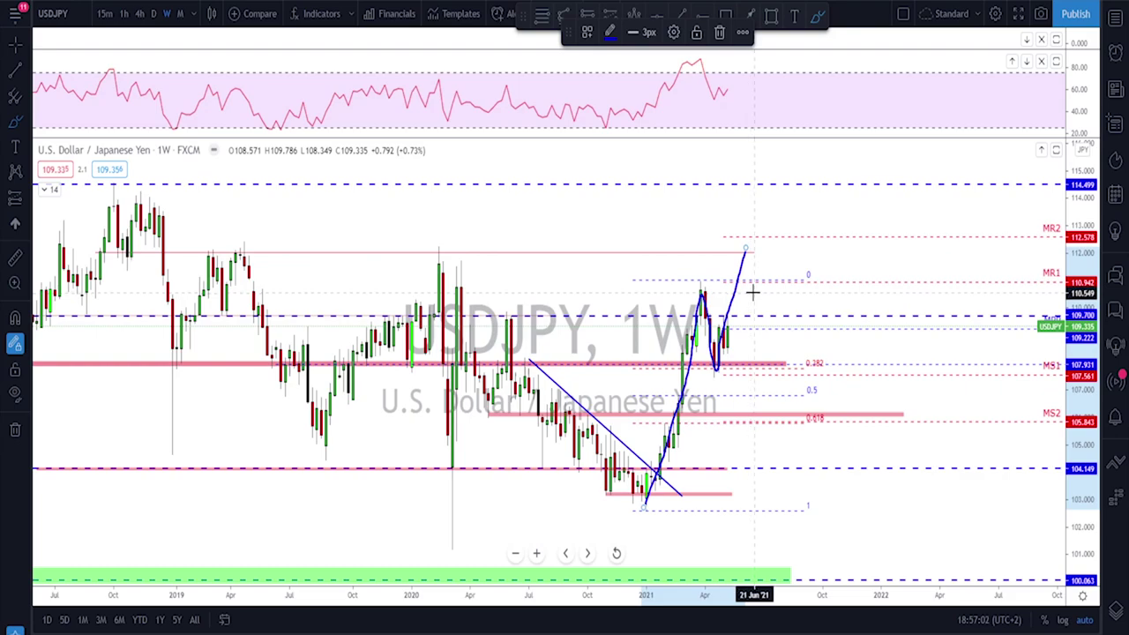
key("Delete")
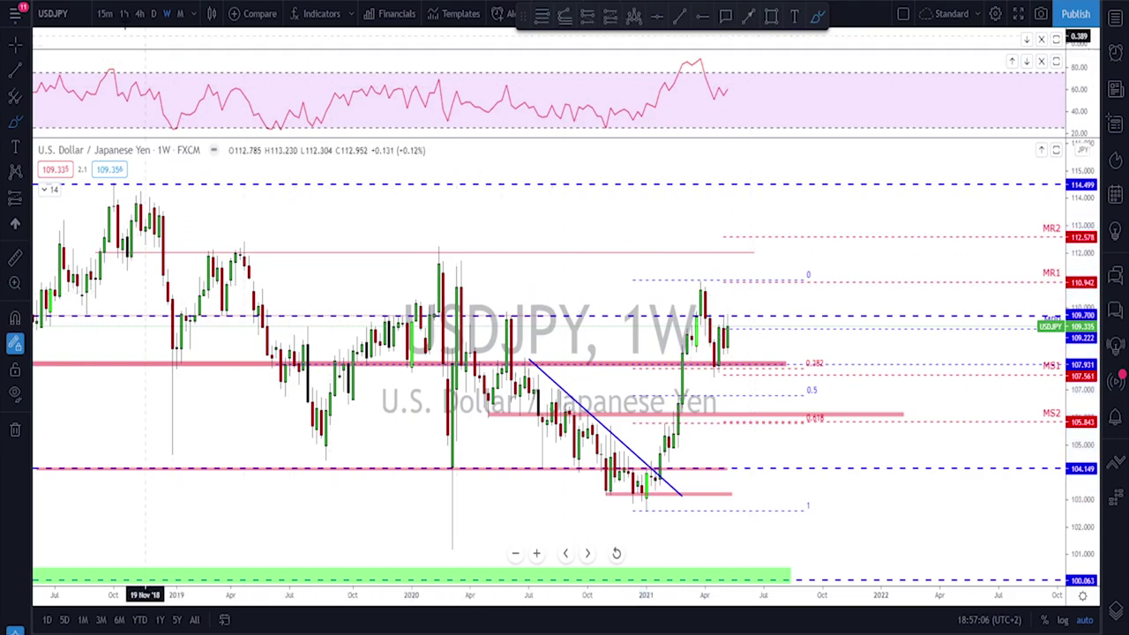
Step: Set the chart back to the daily timeframe and switch to USDCHF
left_click(152, 13)
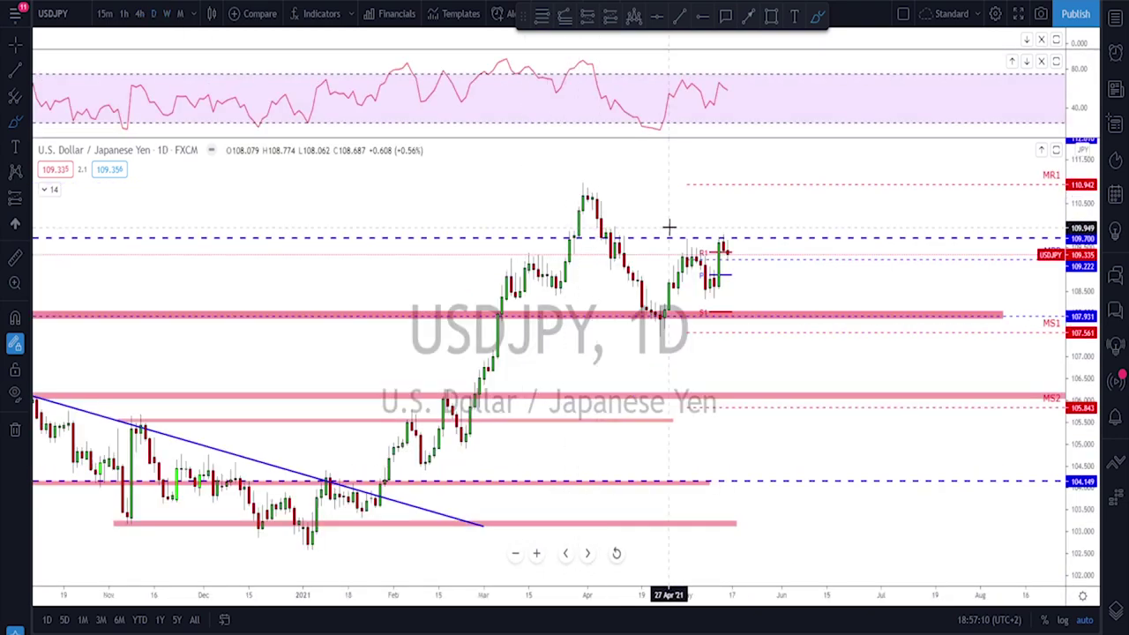
key("Down")
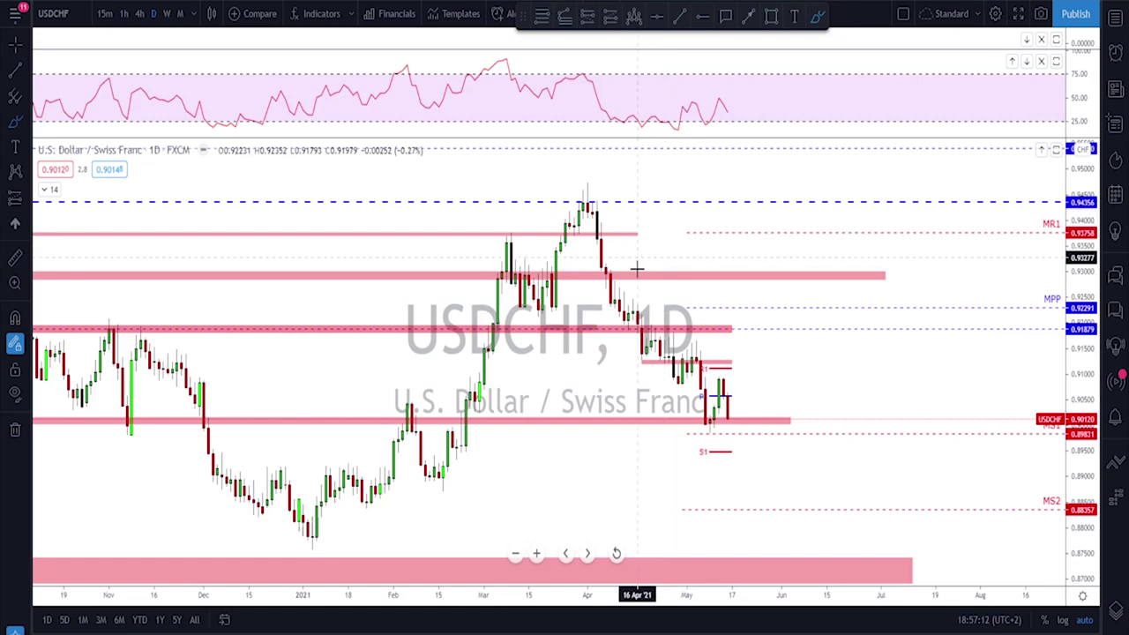
Step: Trace the USDCHF decline since mid-April with the brush, extend it below MS1 to about 0.8900, and delete the stroke
scroll(679, 295, "down", 1)
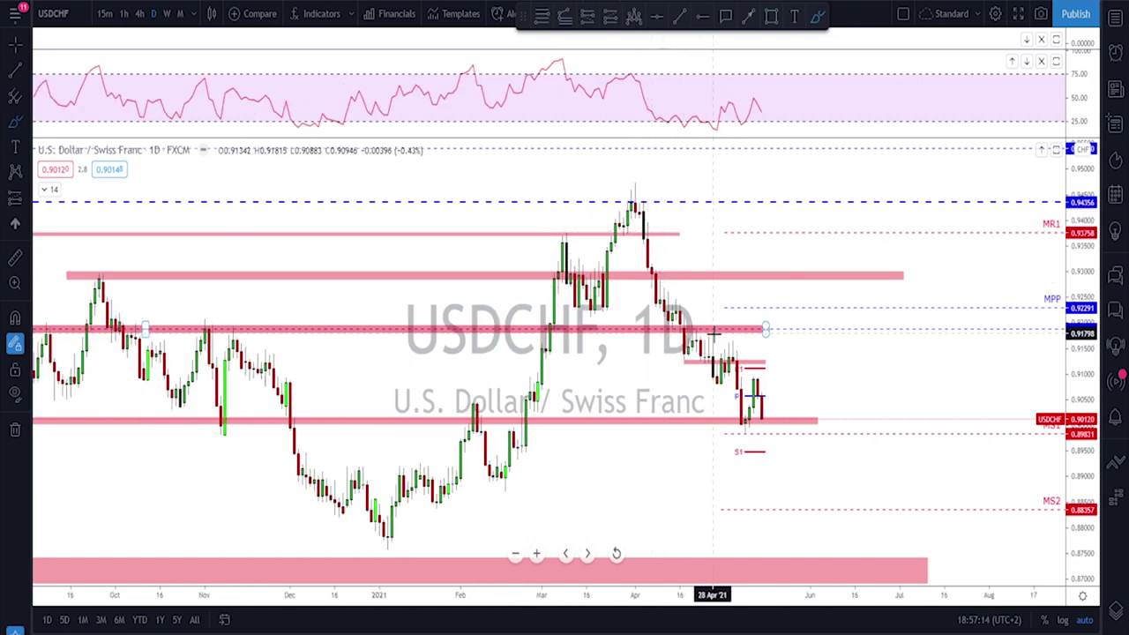
scroll(692, 346, "up", 1)
scroll(692, 347, "down", 1)
mouse_move(684, 306)
left_mouse_down()
mouse_move(721, 381)
mouse_move(734, 353)
mouse_move(745, 428)
mouse_move(759, 381)
mouse_move(795, 480)
left_mouse_up()
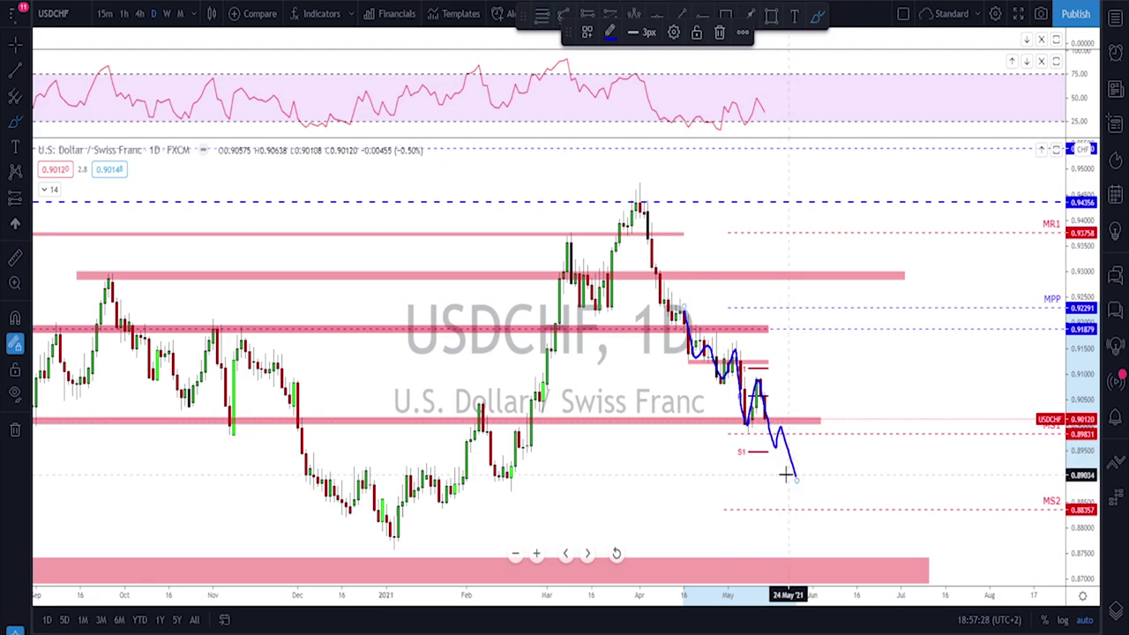
key("Delete")
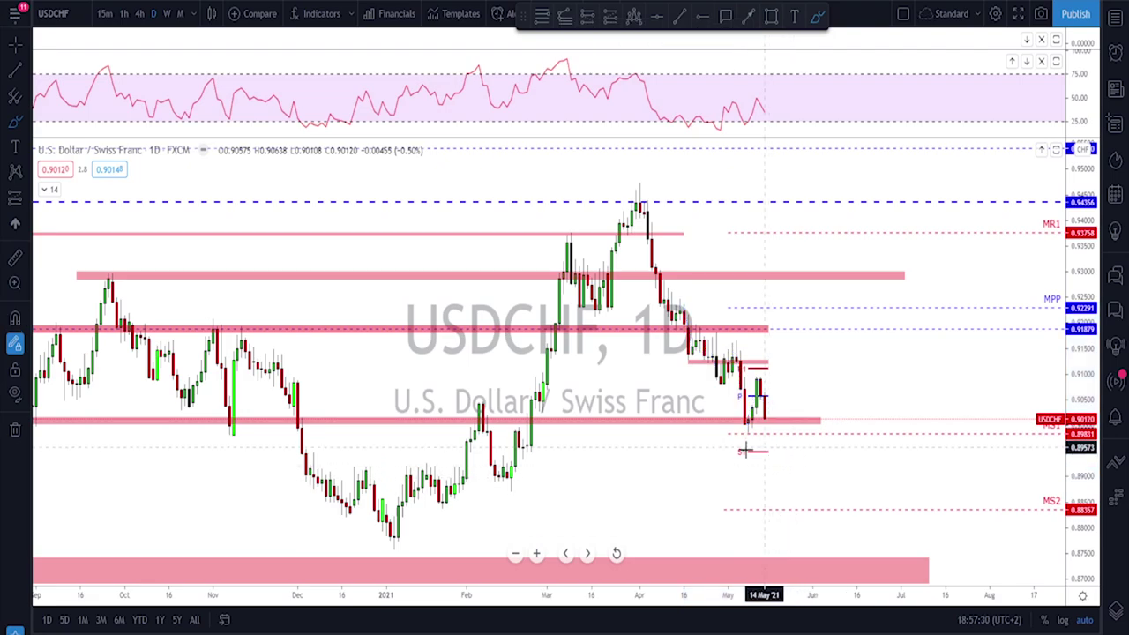
Step: Sketch a USDCHF rebound from the support zone near 0.9012 with a circle just below R1 using the brush, and undo the marks
scroll(749, 448, "up", 3)
scroll(679, 435, "down", 2)
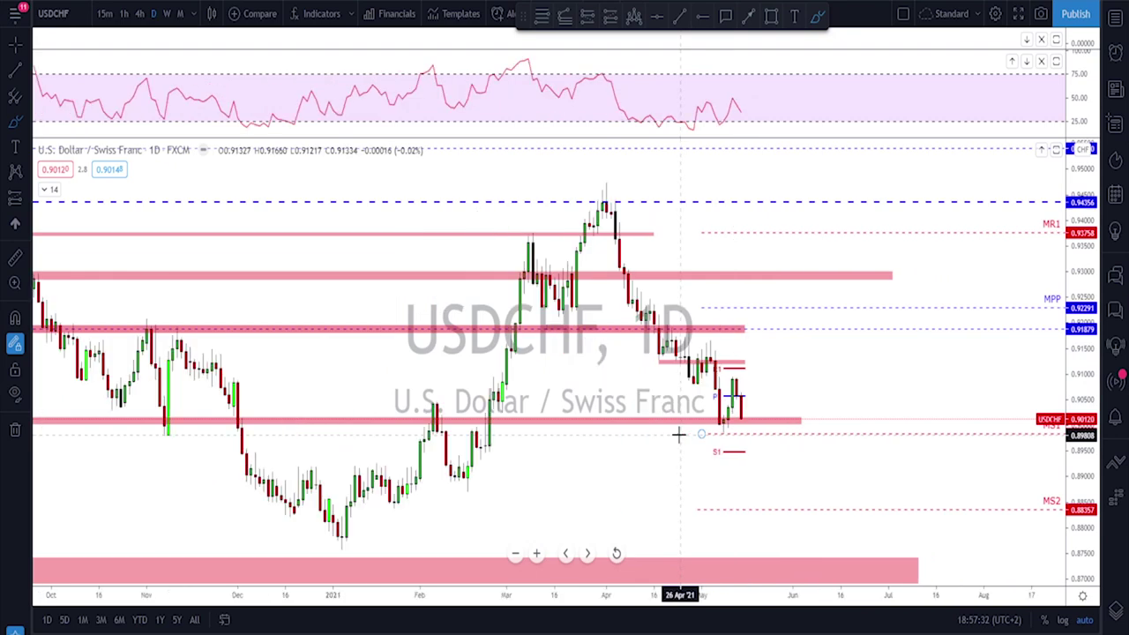
scroll(725, 428, "up", 1)
mouse_move(712, 418)
left_mouse_down()
mouse_move(725, 365)
mouse_move(735, 388)
mouse_move(741, 348)
mouse_move(713, 372)
mouse_move(755, 399)
left_mouse_up()
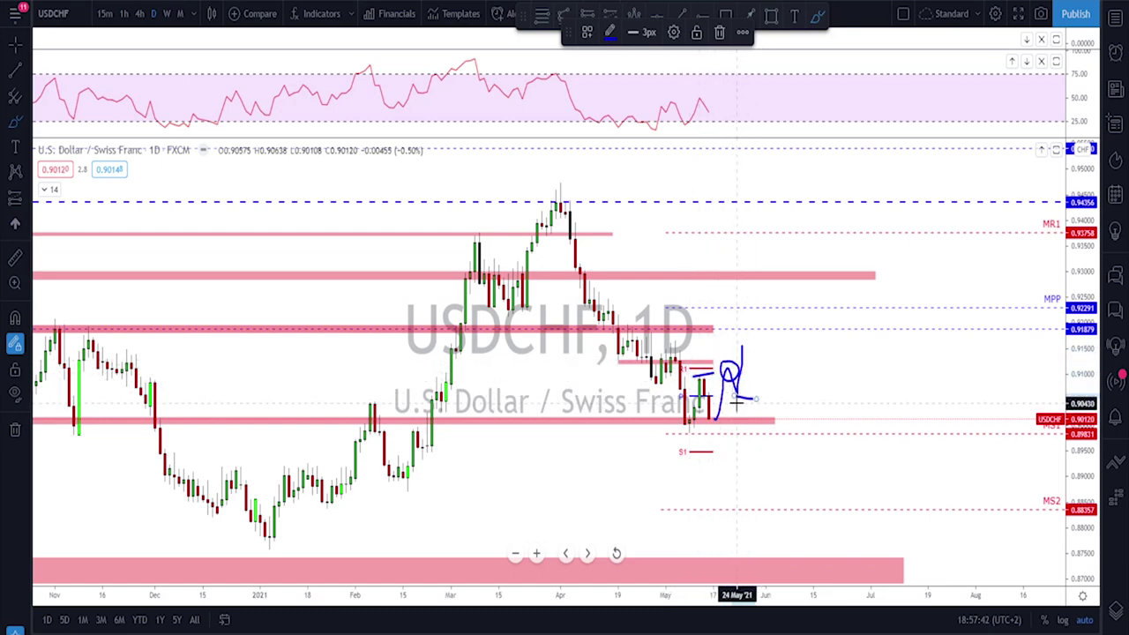
key("ctrl+z")
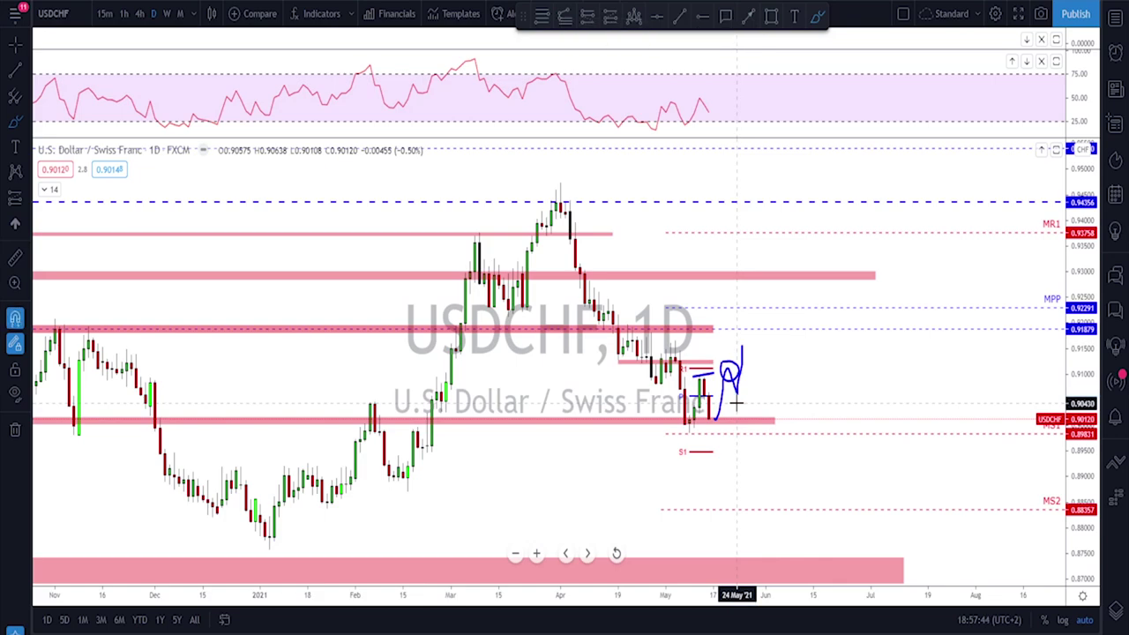
key("ctrl+z")
Step: Set USDCHF to the 4-hour timeframe, sketch a choppy bounce off support and a drop below MS1 with the brush, and undo the strokes
scroll(749, 402, "down", 3)
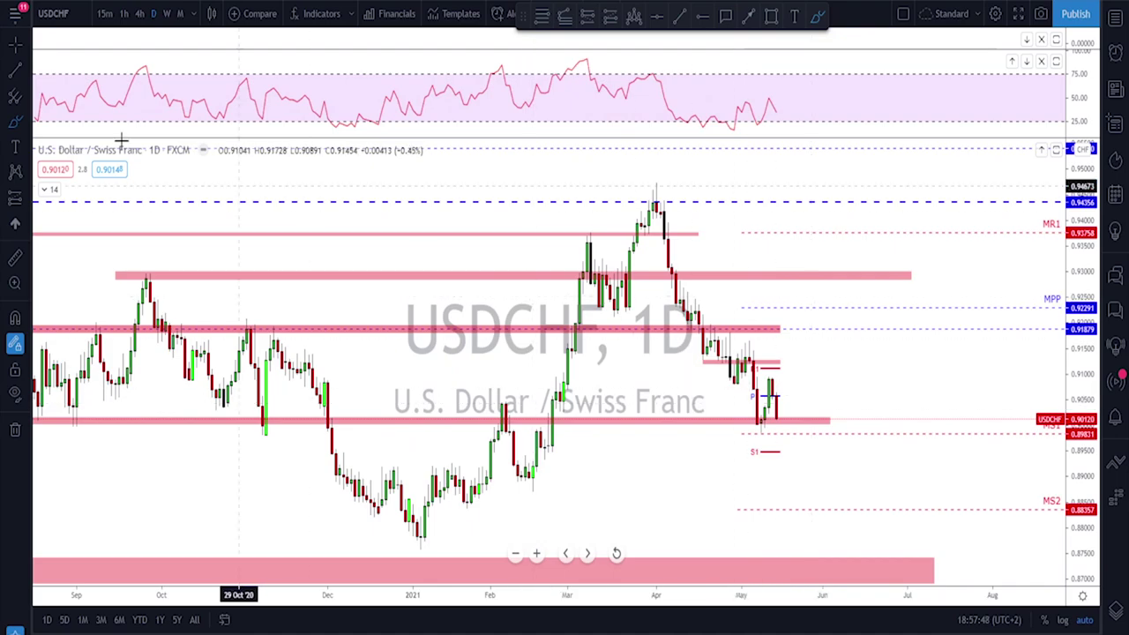
left_click(139, 14)
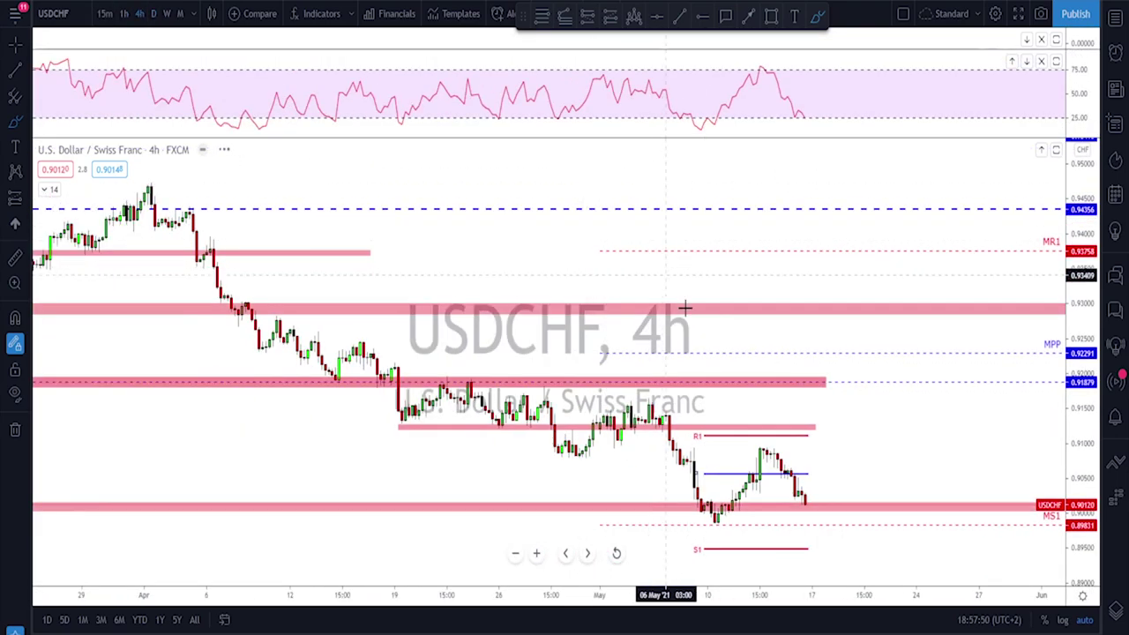
scroll(728, 469, "up", 3)
left_click_drag(718, 459, 747, 397)
key("ctrl+z")
mouse_move(721, 482)
left_mouse_down()
mouse_move(722, 445)
mouse_move(761, 438)
mouse_move(785, 520)
mouse_move(755, 469)
mouse_move(769, 462)
mouse_move(756, 429)
left_mouse_up()
key("ctrl+z")
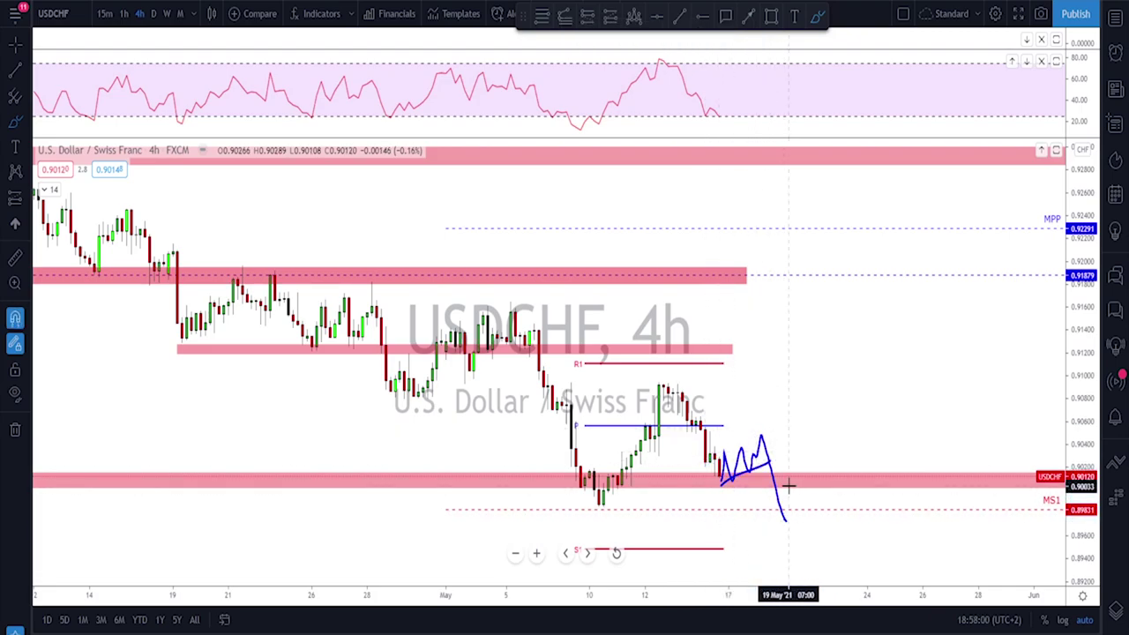
Step: Switch the chart to USDCAD on the weekly timeframe and show the price history back to 2015
key("Down")
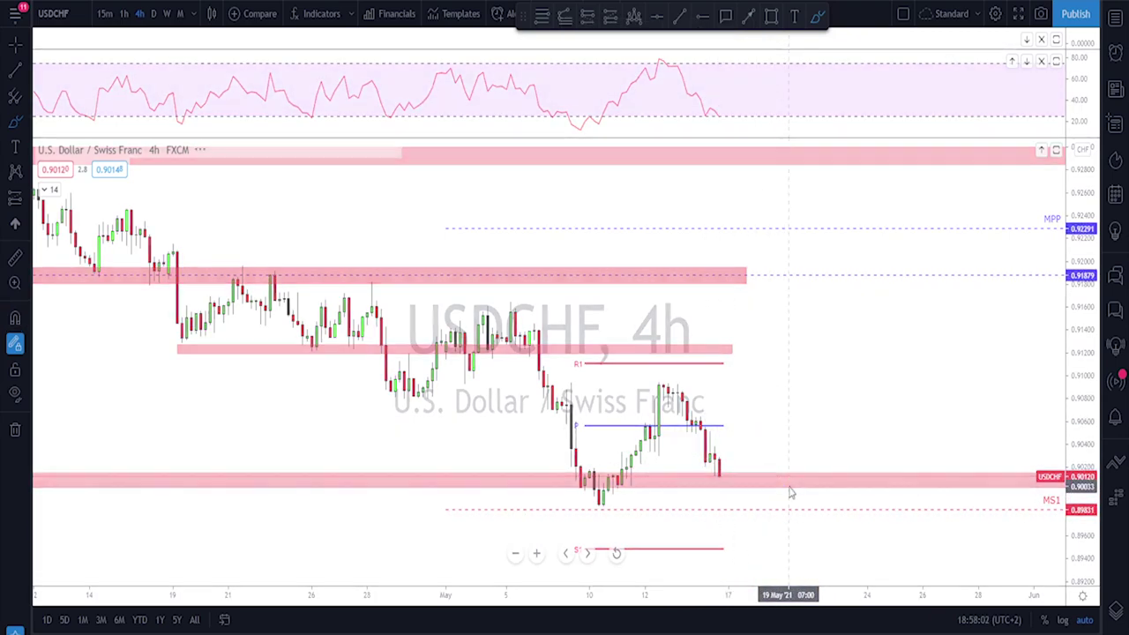
left_click(167, 13)
scroll(606, 294, "down", 5)
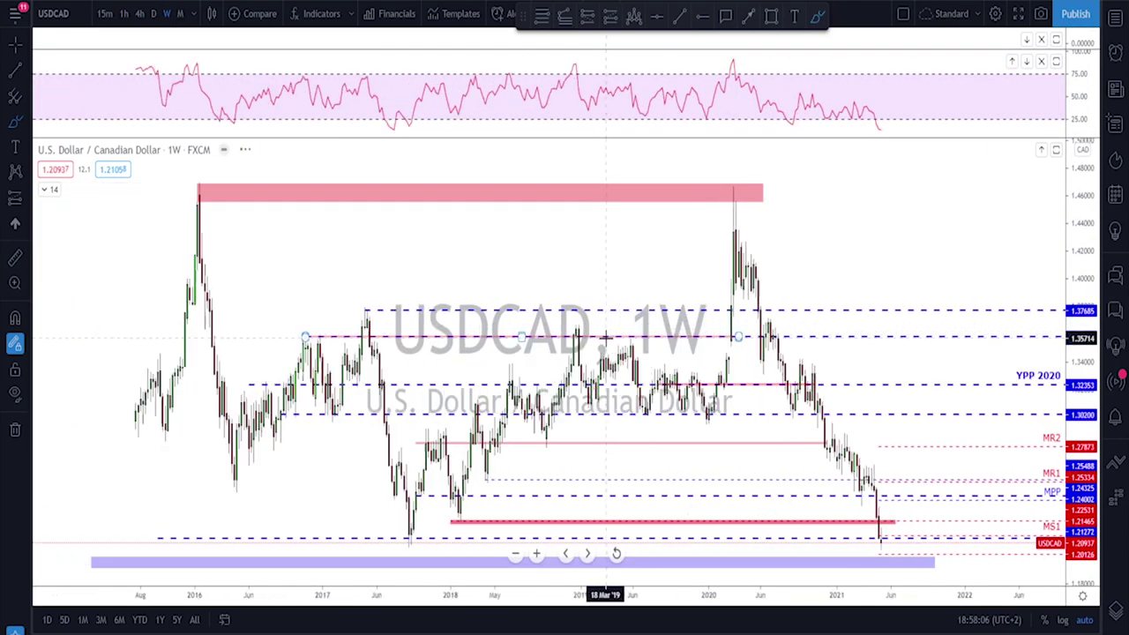
scroll(700, 346, "up", 2)
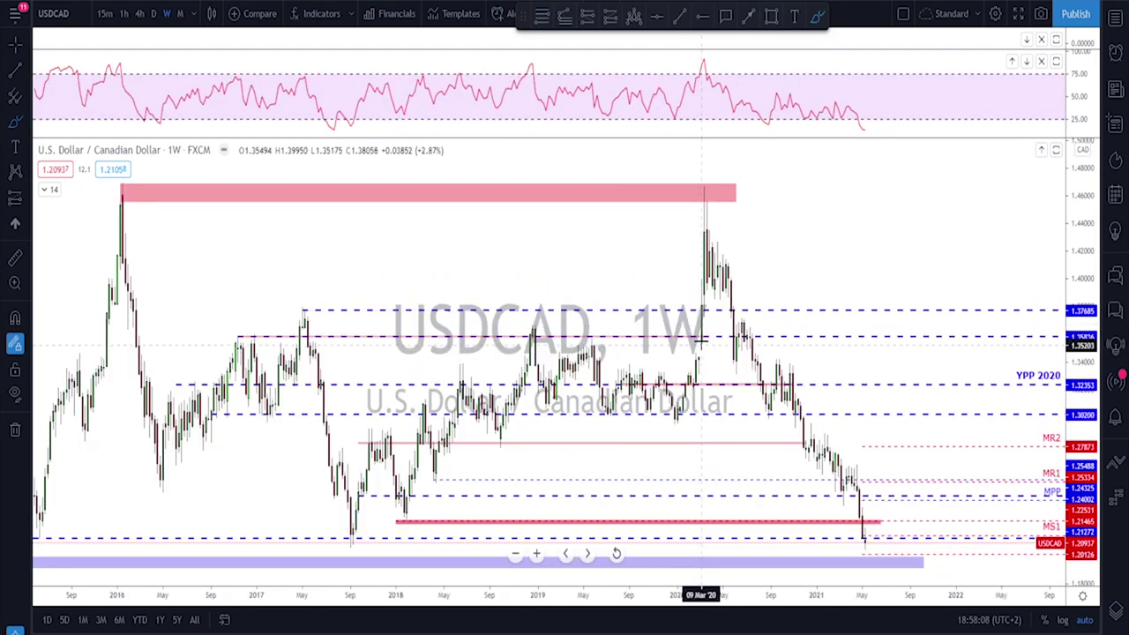
scroll(697, 339, "down", 1)
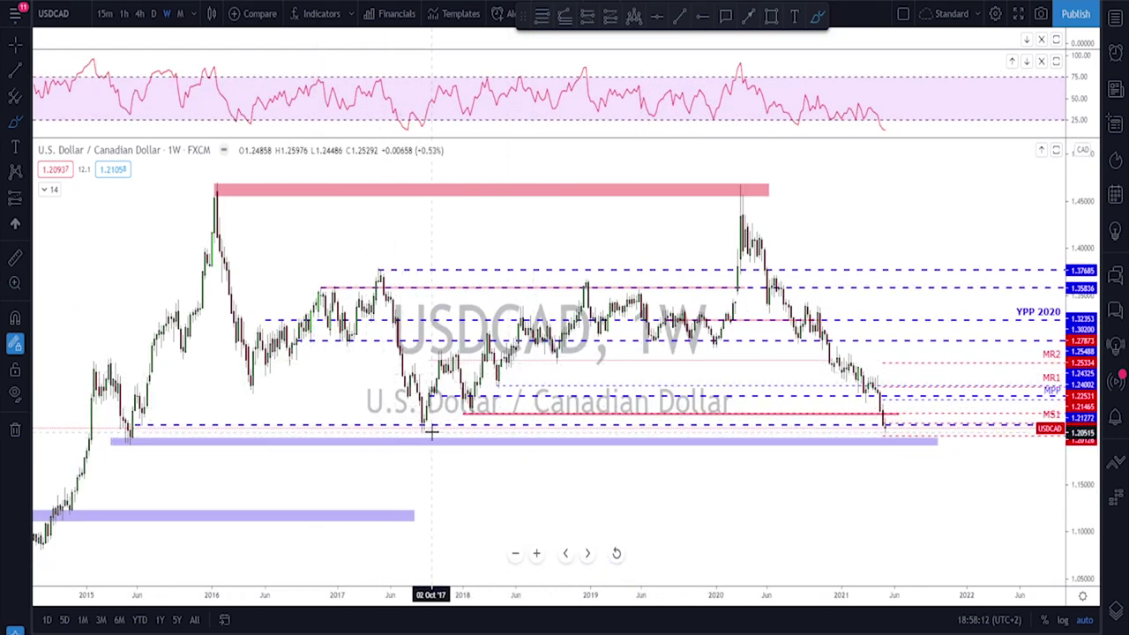
Step: Circle the May 2015 USDCAD low on the purple support zone with the brush, and undo the circle
left_click(128, 442)
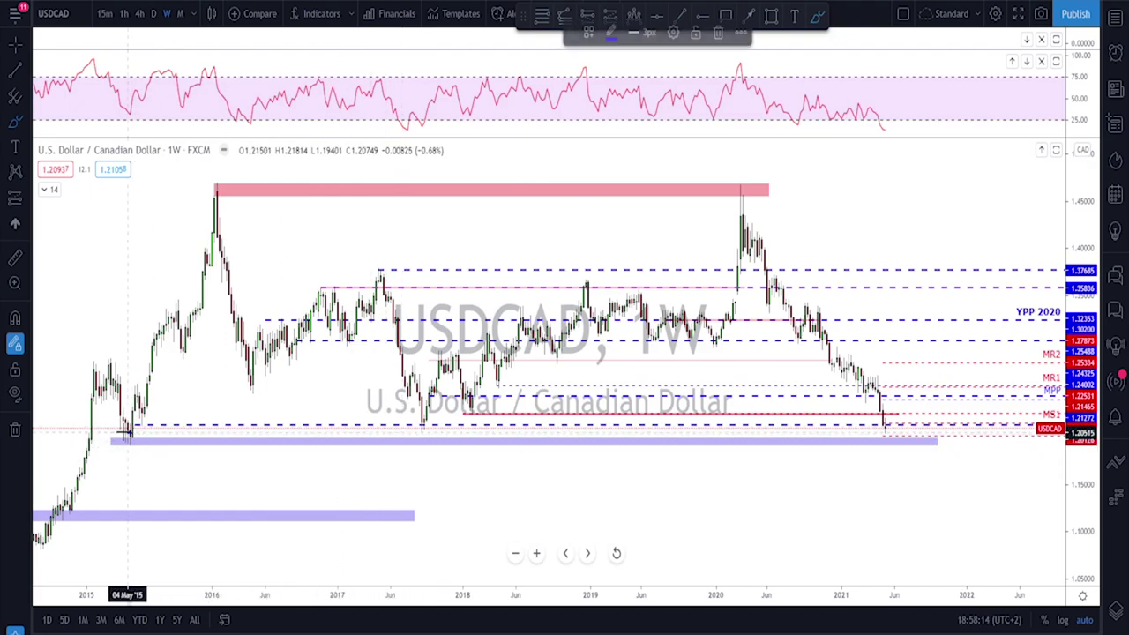
left_click_drag(128, 443, 129, 439)
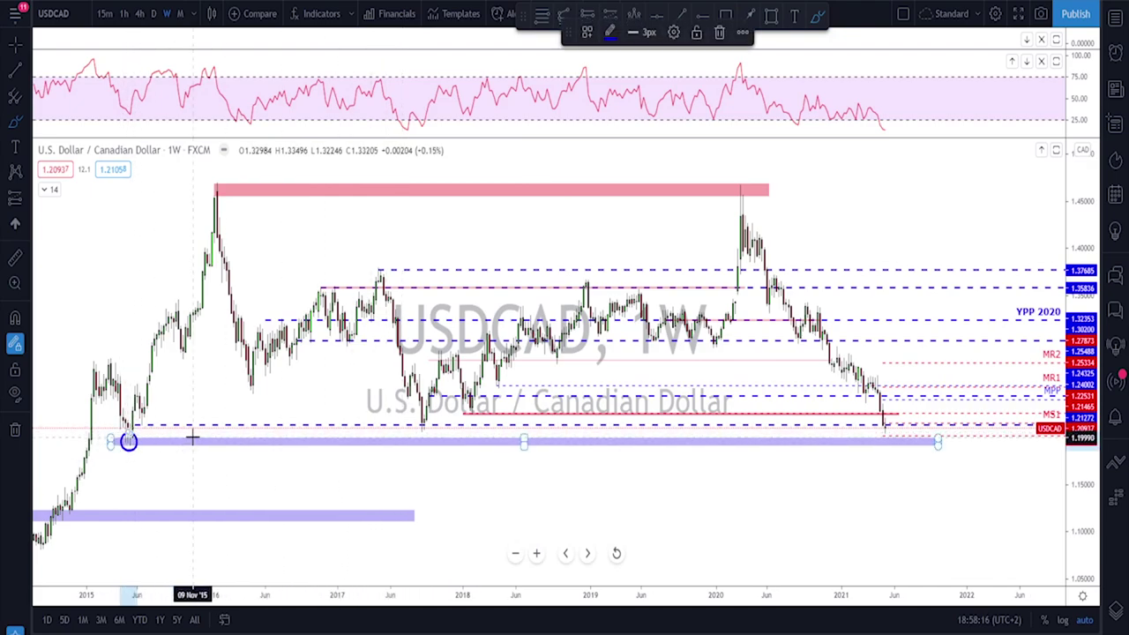
key("ctrl+z")
Step: Circle the latest weekly USDCAD decline with the brush, sketch possible rebounds and a small bounce dropping to the purple support zone, and undo the strokes
scroll(423, 423, "up", 5)
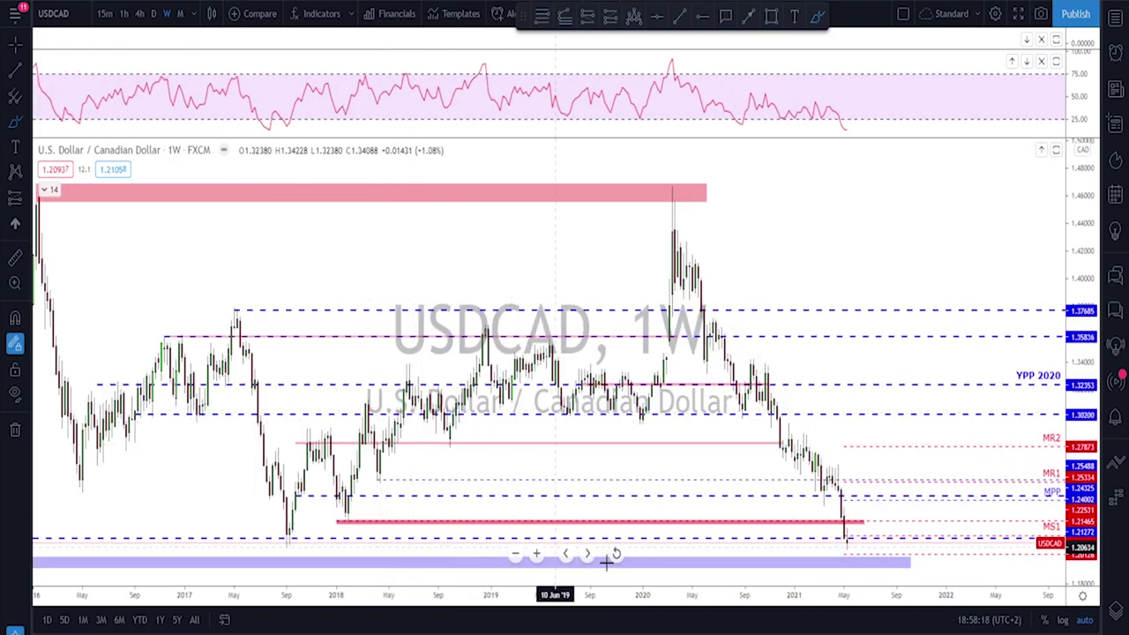
left_click_drag(739, 468, 743, 557)
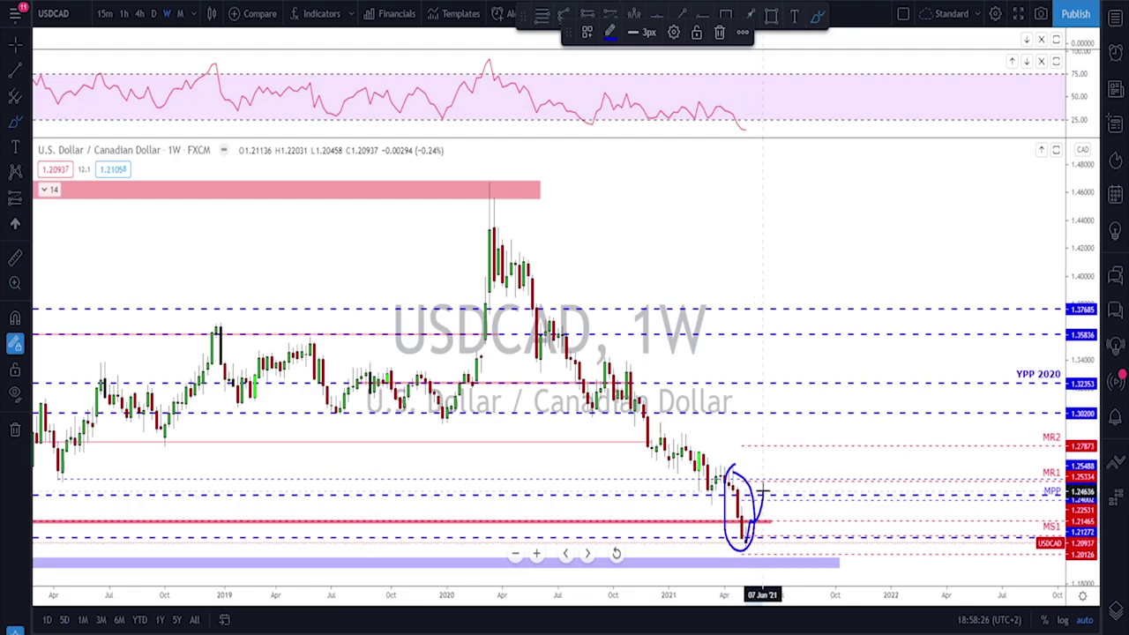
mouse_move(764, 488)
left_mouse_down()
mouse_move(784, 534)
mouse_move(746, 539)
mouse_move(764, 514)
left_mouse_up()
key("ctrl+z")
key("ctrl+z")
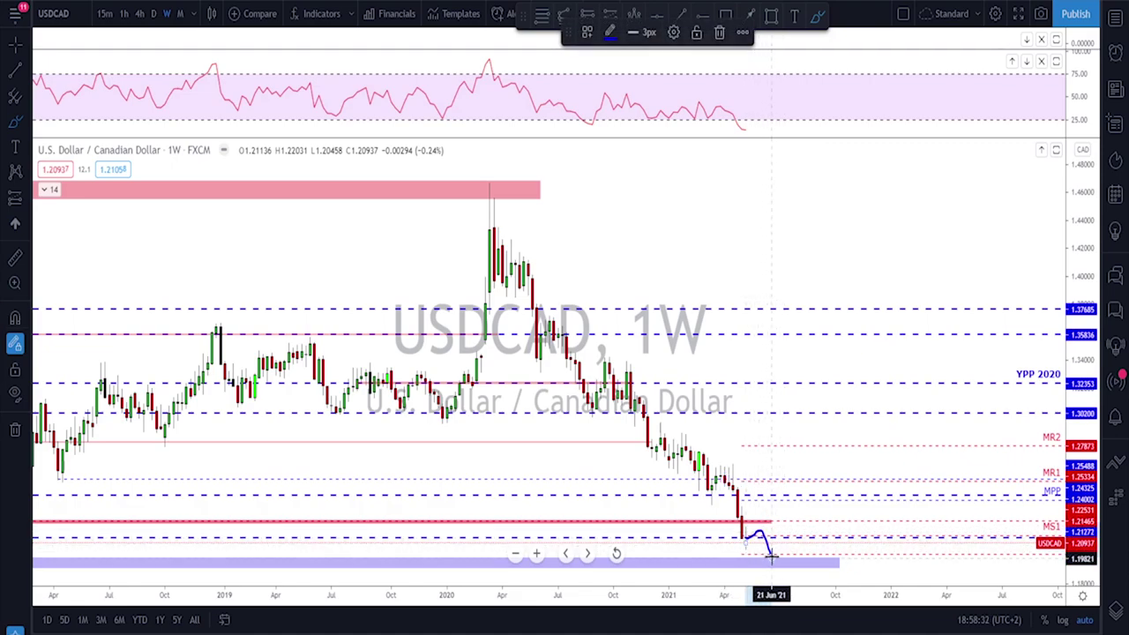
key("ctrl+z")
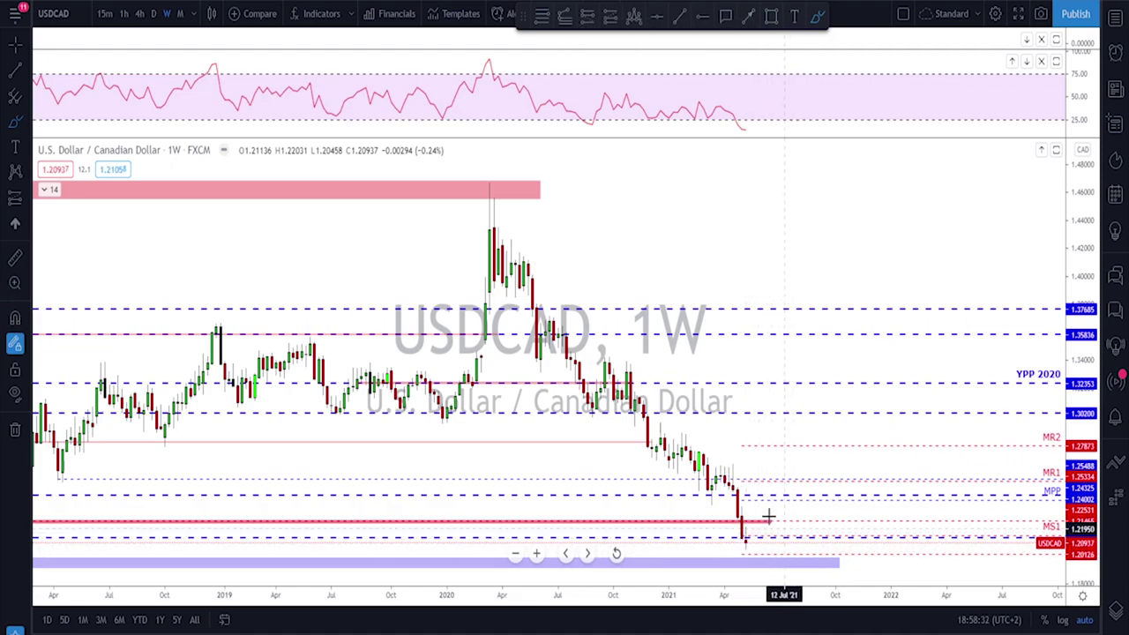
Step: Set USDCAD to the daily timeframe and trace the mid-March rebound, the April range and the drop into May with the brush
left_click(154, 14)
scroll(621, 232, "down", 2)
scroll(675, 342, "up", 3)
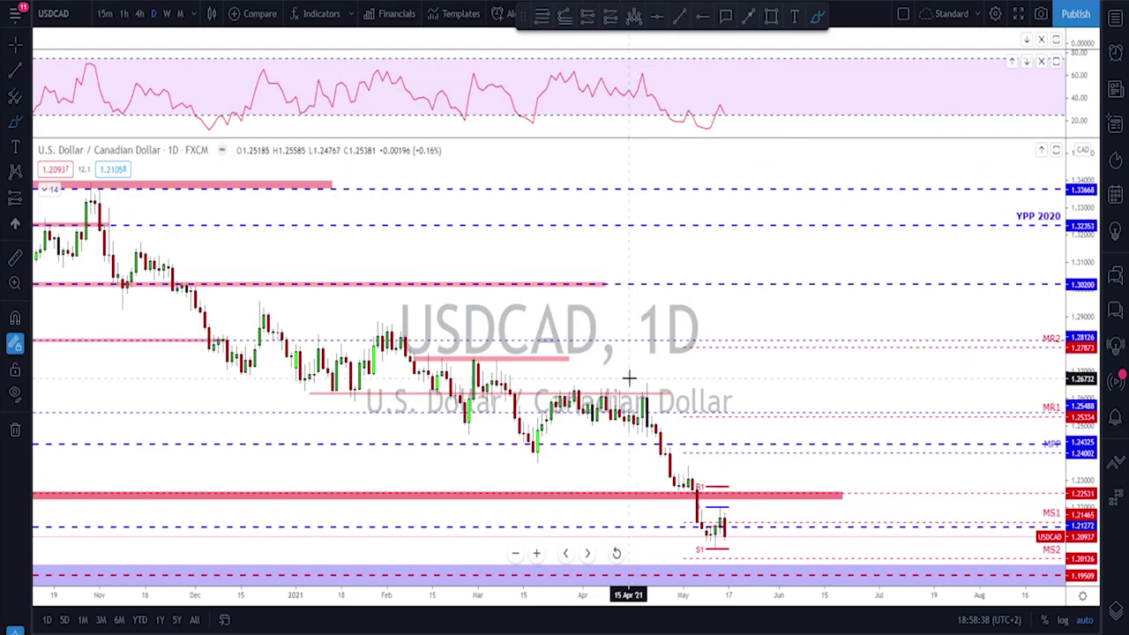
scroll(629, 377, "down", 1)
left_click_drag(589, 460, 619, 388)
left_click(620, 389)
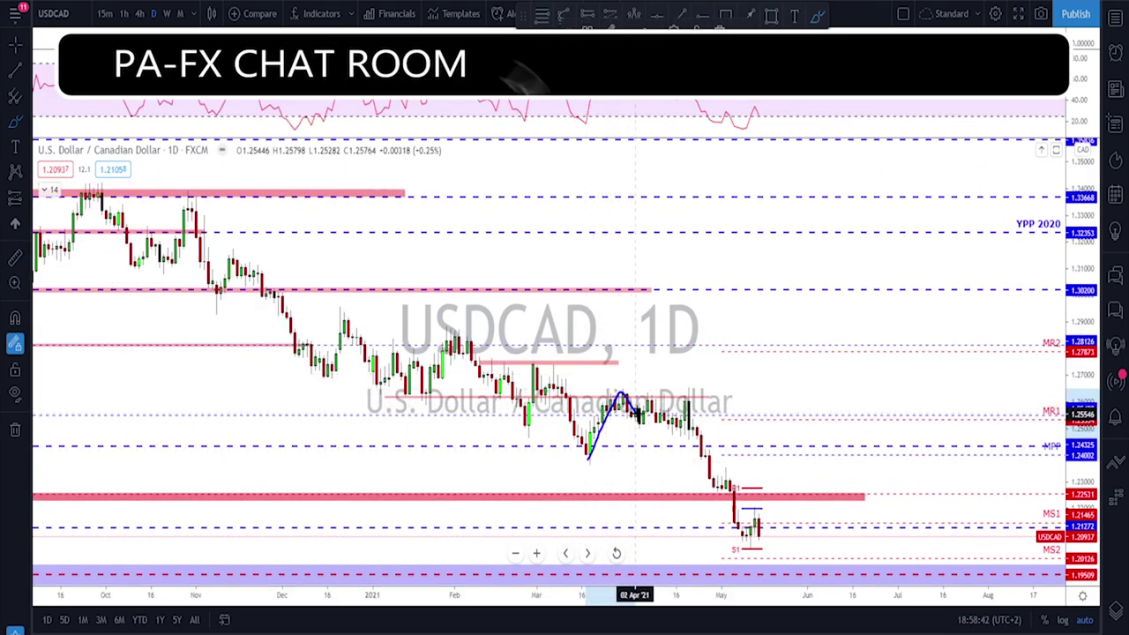
mouse_move(668, 431)
left_mouse_down()
mouse_move(685, 429)
mouse_move(739, 527)
left_mouse_up()
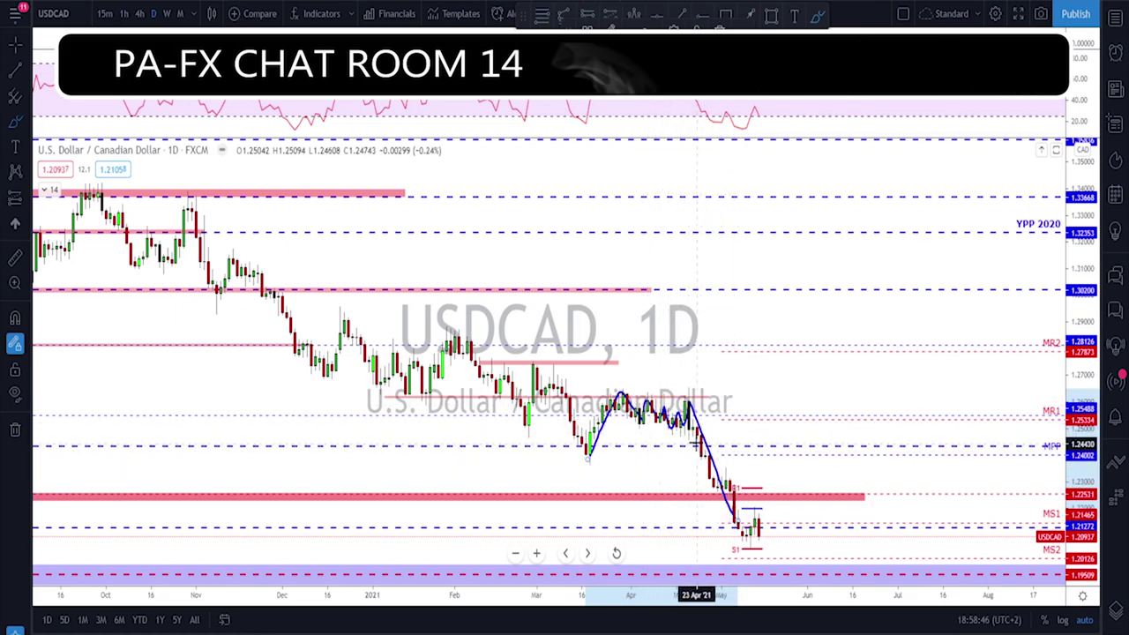
Step: Outline the April range with upper and lower brush lines, sketch an upward breakout to MR2, and undo these strokes
left_click_drag(623, 387, 690, 401)
mouse_move(615, 416)
left_mouse_down()
mouse_move(697, 441)
mouse_move(706, 348)
mouse_move(699, 402)
left_mouse_up()
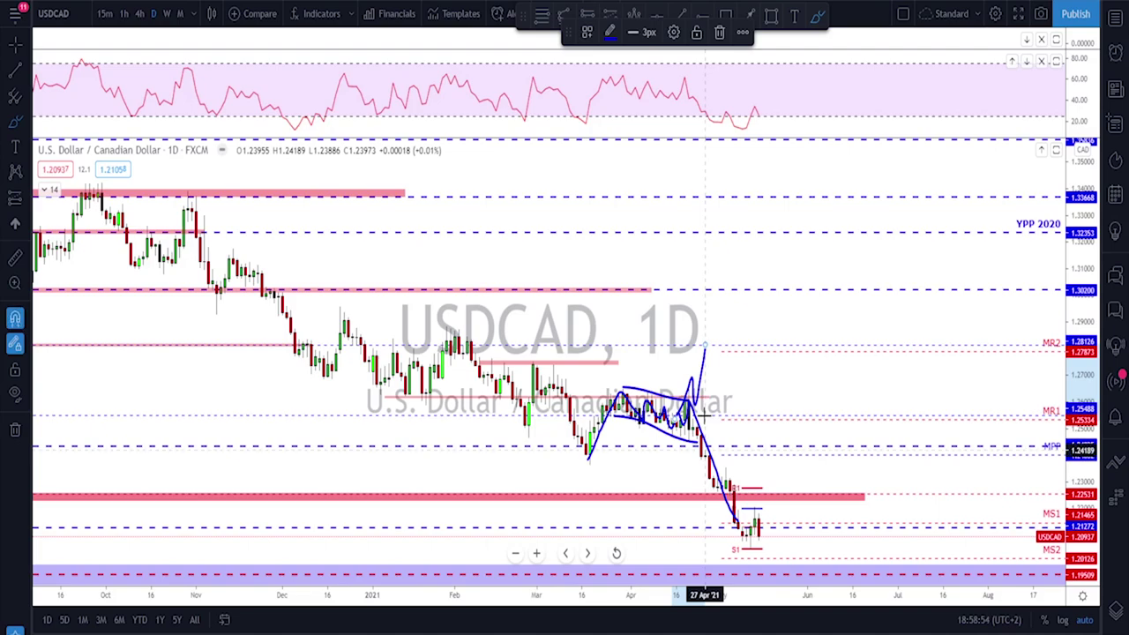
key("ctrl+z")
key("ctrl+z")
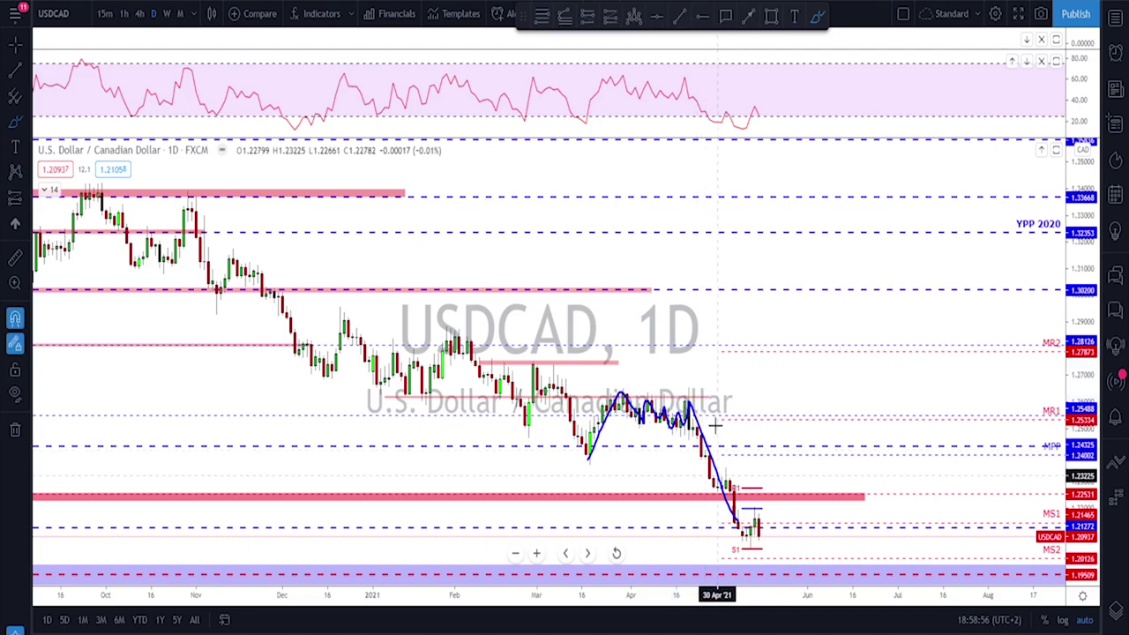
Step: Circle the lower highs around early February and early March 2021 on the daily USDCAD chart with the brush, and undo the circles
scroll(708, 414, "down", 4)
left_click(578, 367)
left_click_drag(585, 365, 589, 369)
left_click_drag(520, 332, 526, 335)
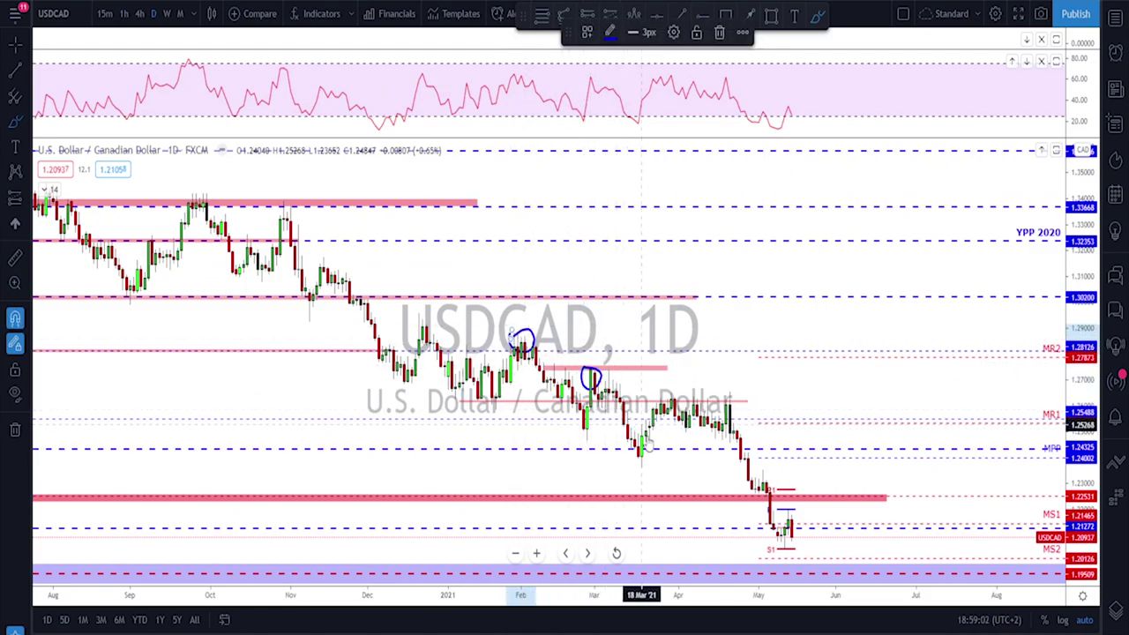
key("ctrl+z")
Step: Trace the latest daily USDCAD bounce to the pivot P and its rejection with the brush, and delete the stroke
scroll(723, 440, "down", 2)
scroll(711, 436, "up", 4)
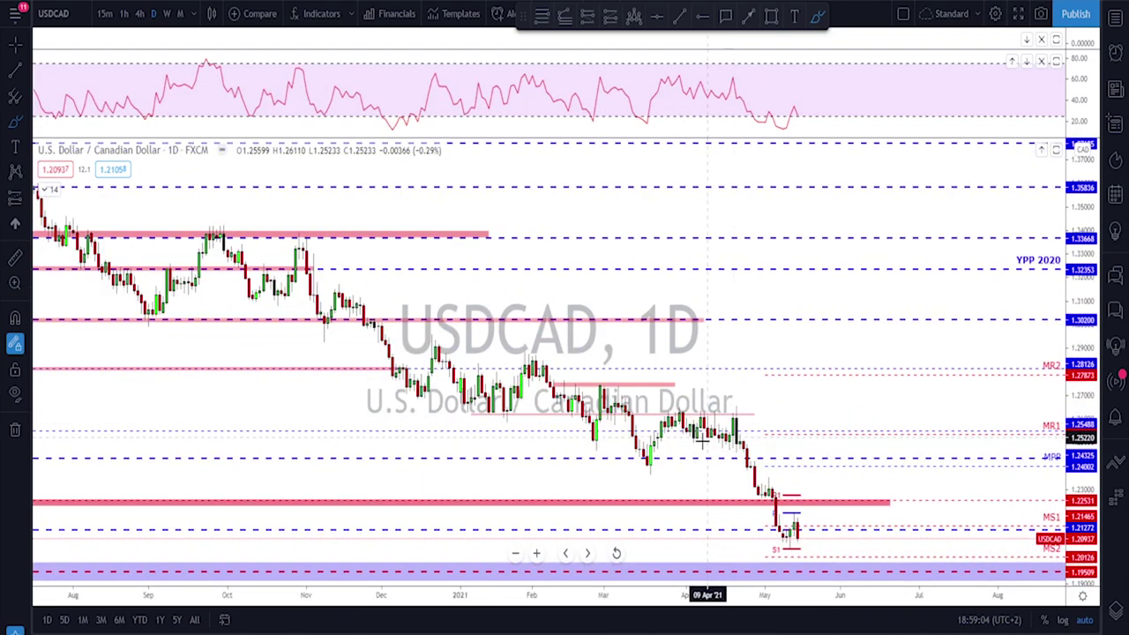
scroll(710, 529, "up", 5)
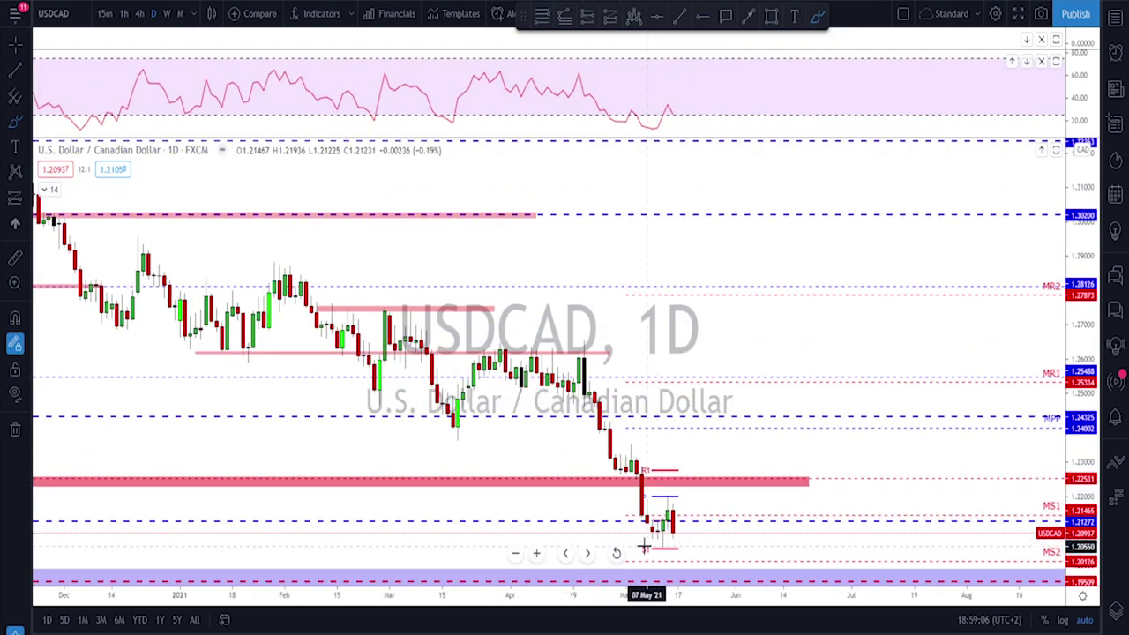
scroll(569, 535, "up", 1)
mouse_move(468, 533)
left_mouse_down()
mouse_move(477, 475)
mouse_move(491, 508)
left_mouse_up()
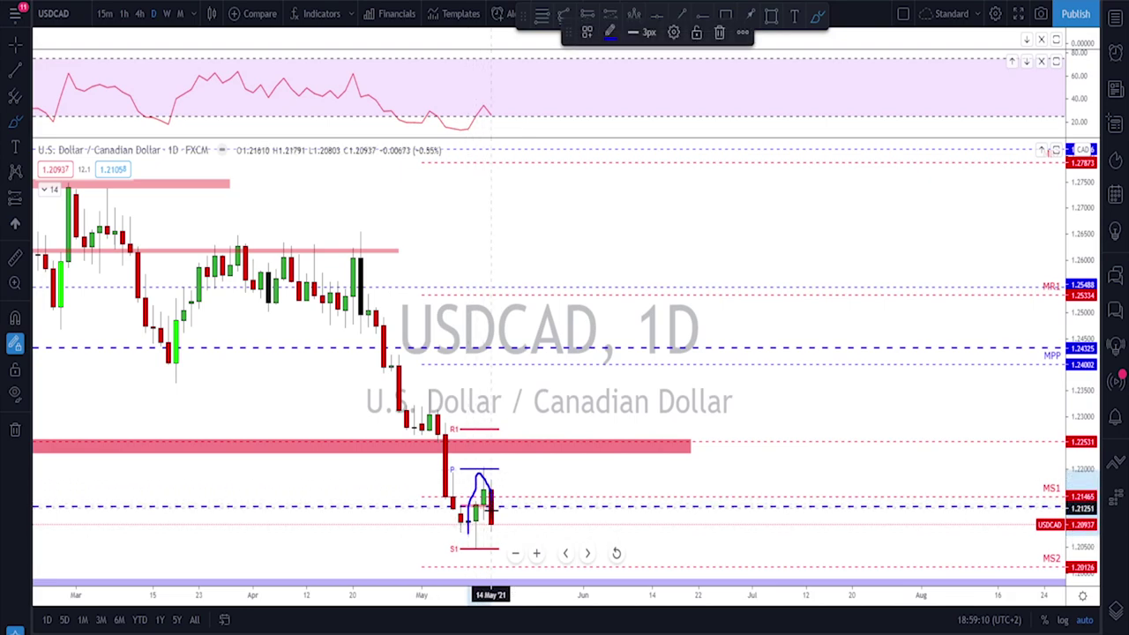
key("Delete")
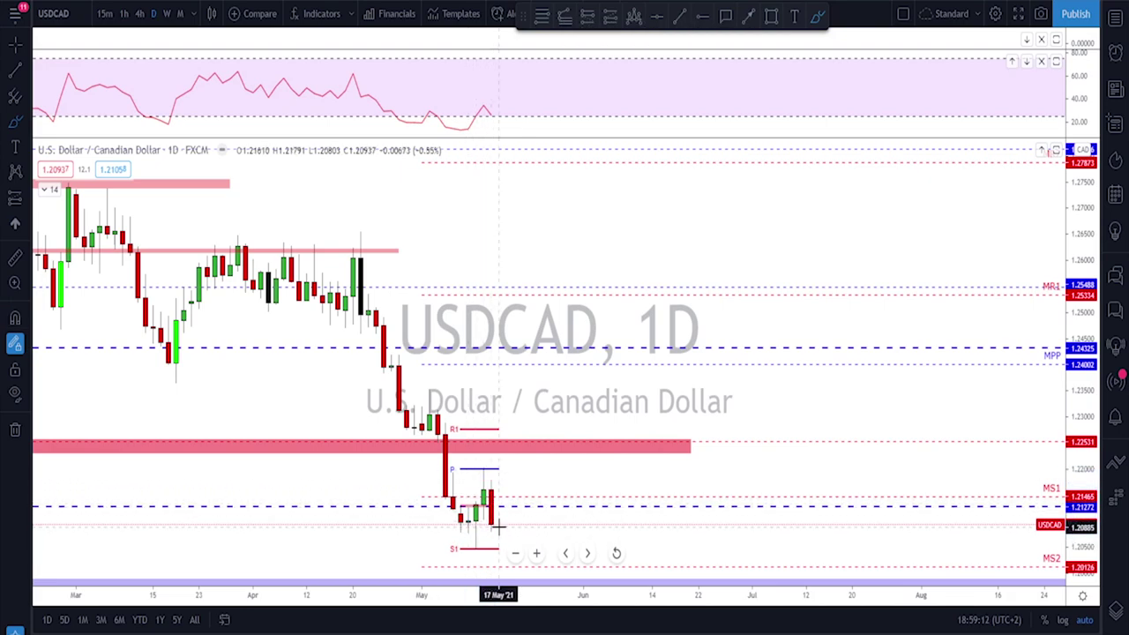
Step: Set USDCAD to the 4-hour timeframe, sketch a tight consolidation below 1.21272 breaking lower with the brush, and undo the strokes
left_click(139, 14)
scroll(467, 159, "down", 2)
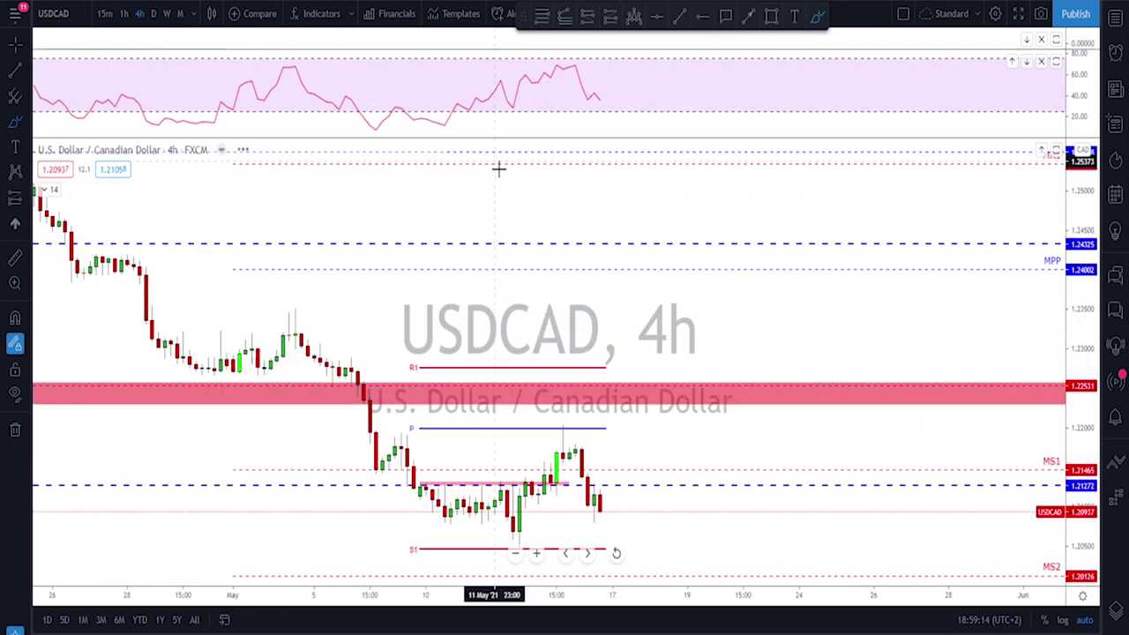
scroll(557, 281, "up", 1)
mouse_move(552, 504)
left_mouse_down()
mouse_move(556, 481)
mouse_move(615, 522)
left_mouse_up()
mouse_move(548, 501)
left_mouse_down()
mouse_move(596, 488)
mouse_move(601, 471)
left_mouse_up()
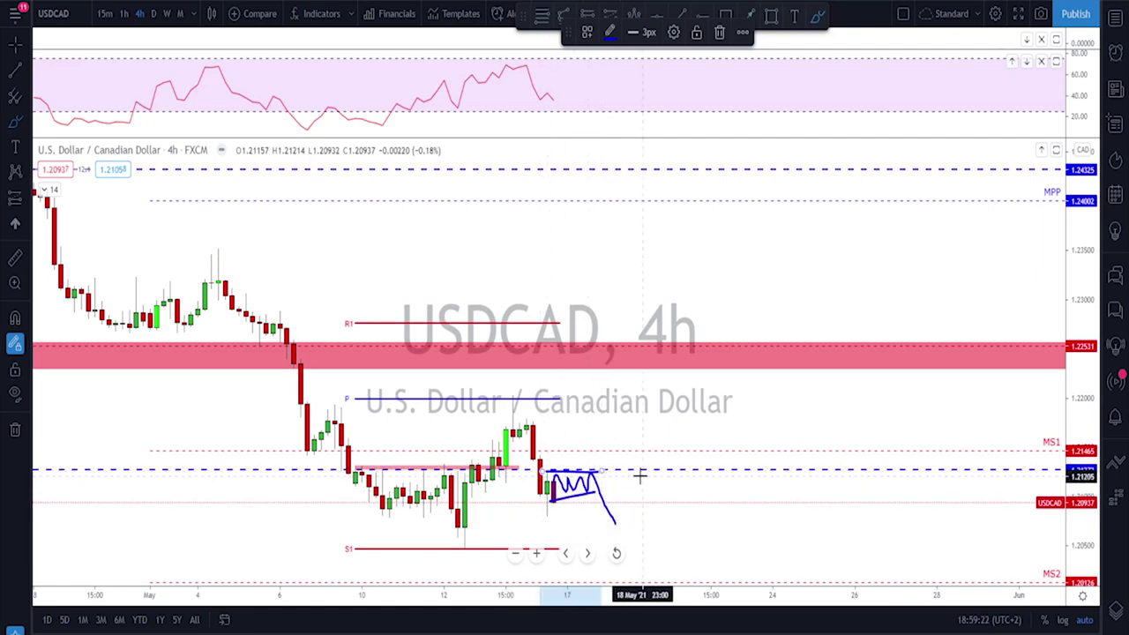
key("ctrl+z")
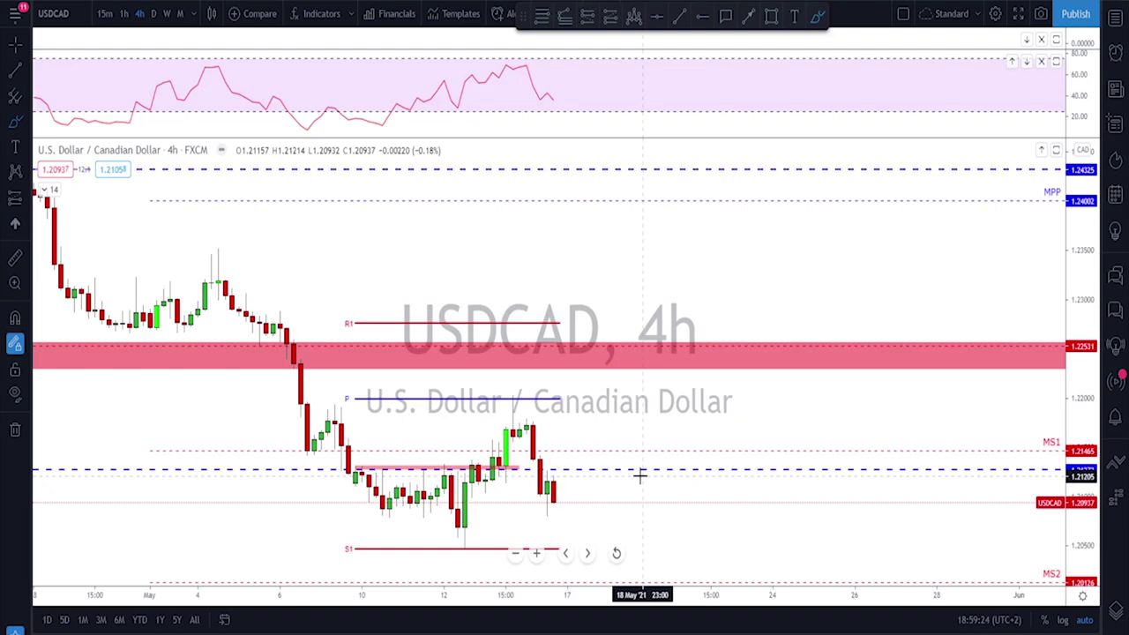
Step: Underline the late-April 4-hour lows with the brush, sketch a rally to the 1.22531 resistance zone and a drop back, and undo the strokes
scroll(601, 430, "down", 3)
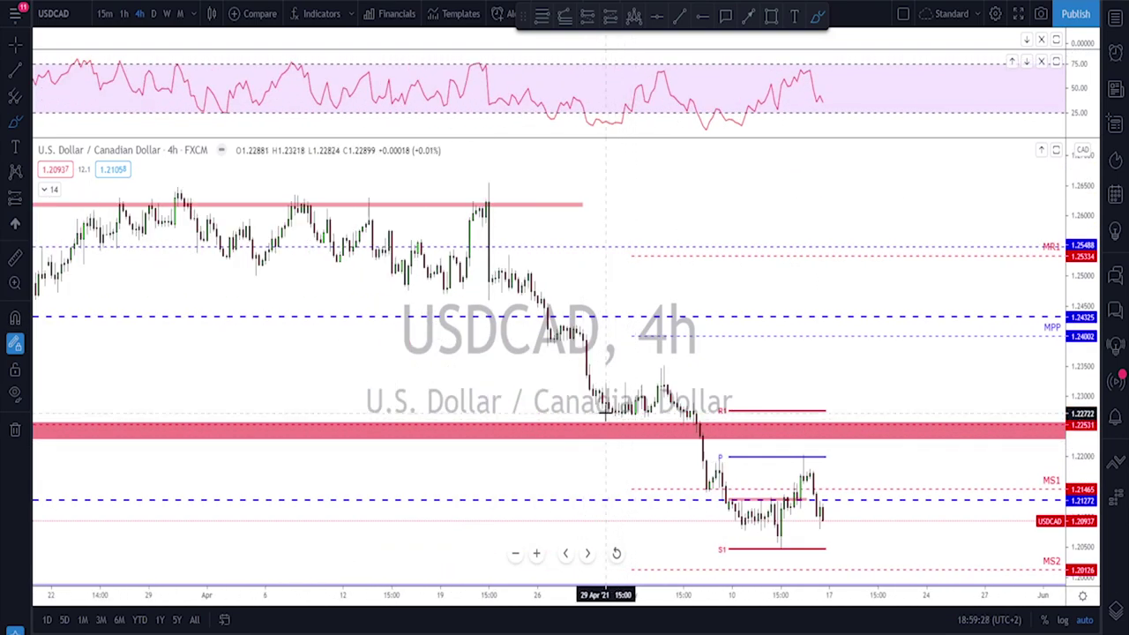
left_click_drag(612, 417, 748, 420)
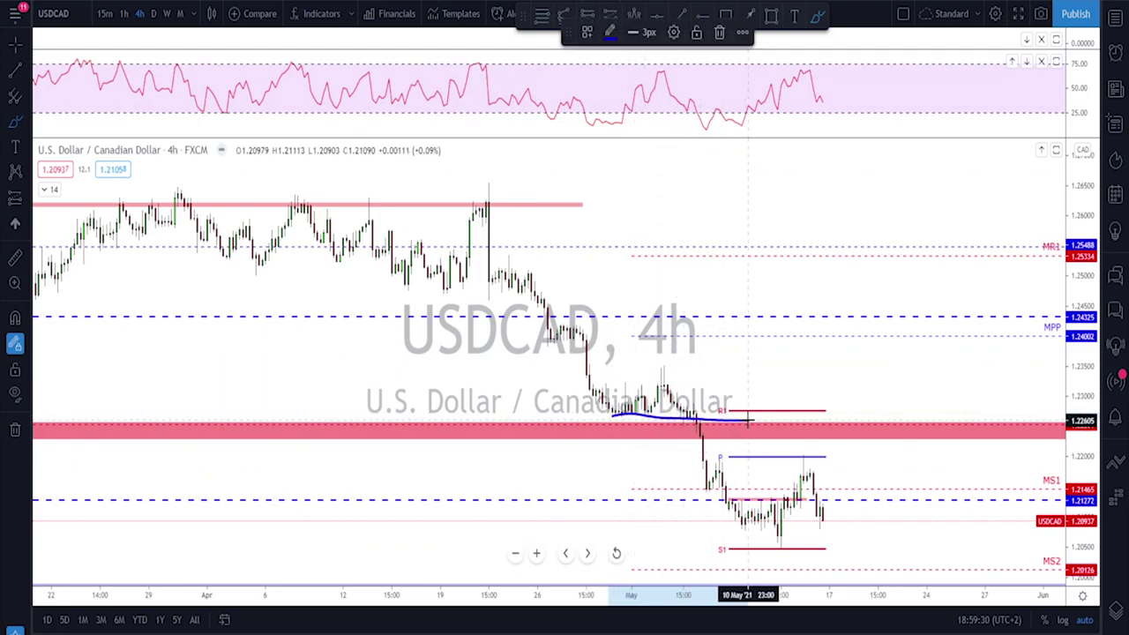
mouse_move(822, 520)
left_mouse_down()
mouse_move(862, 424)
mouse_move(886, 501)
left_mouse_up()
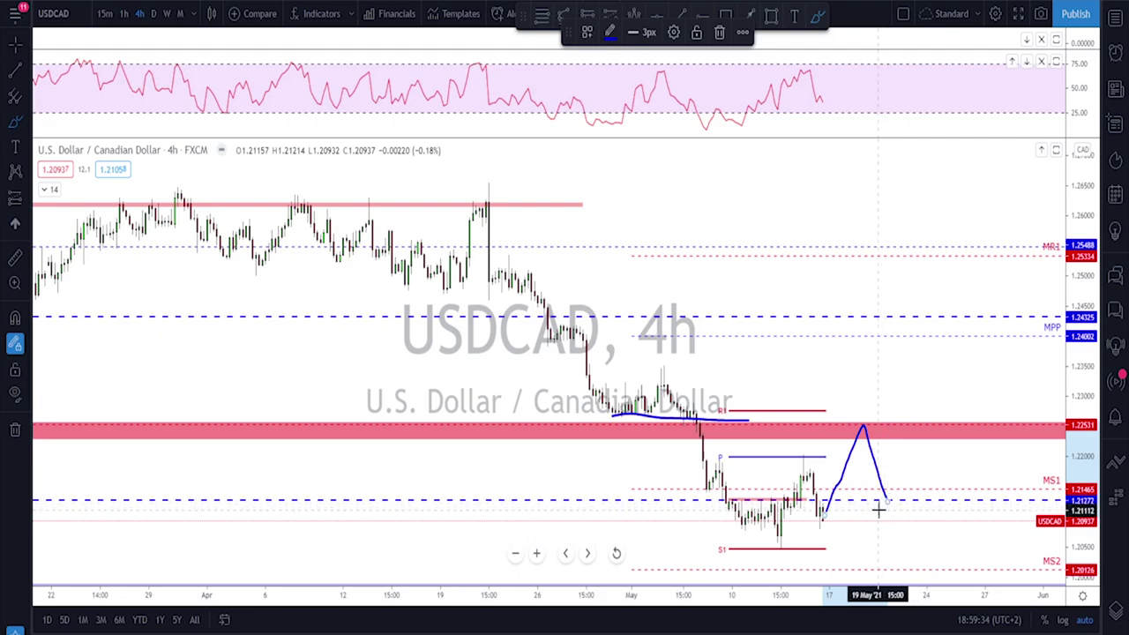
key("ctrl+z")
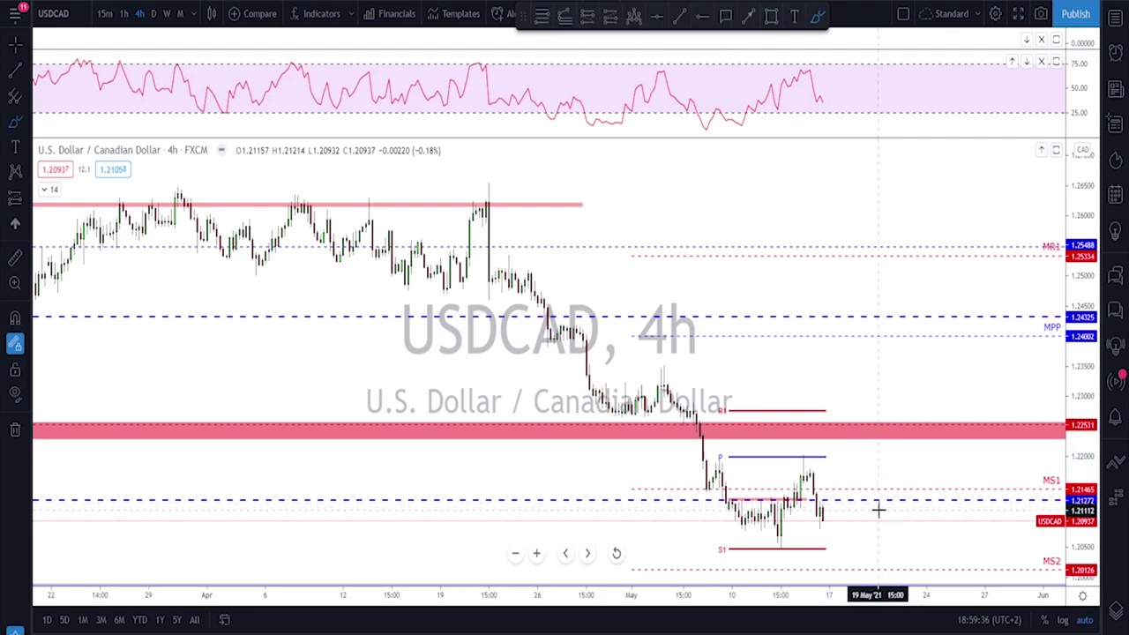
Step: Switch the chart to AUDUSD, circle the 10 May peak above the range rectangle with the brush, and delete the circle
key("Down")
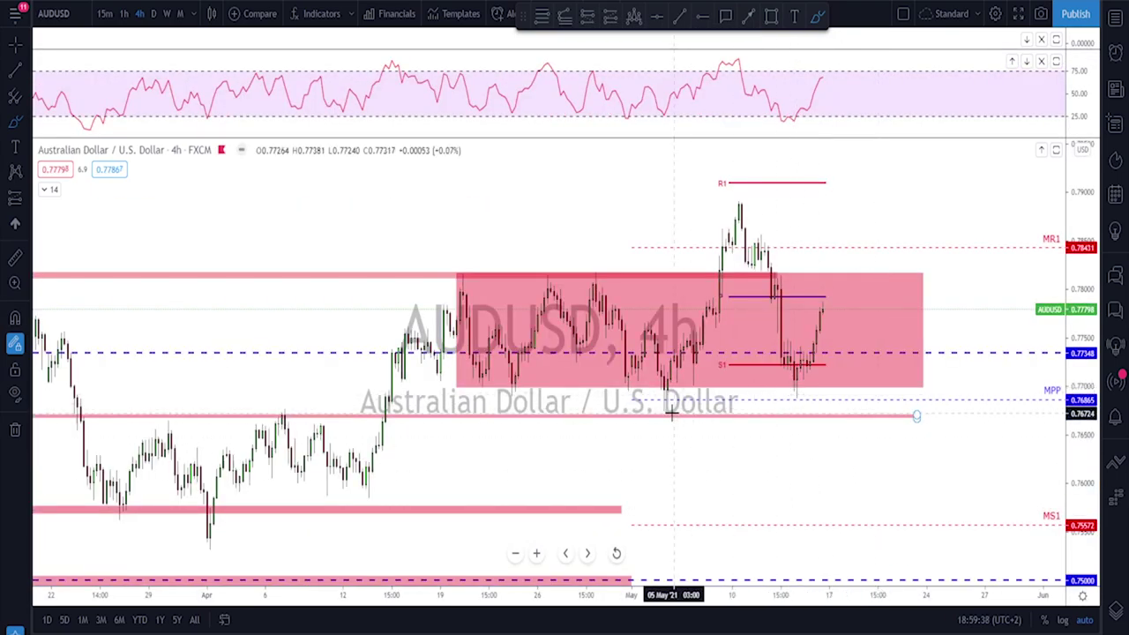
left_click(654, 389)
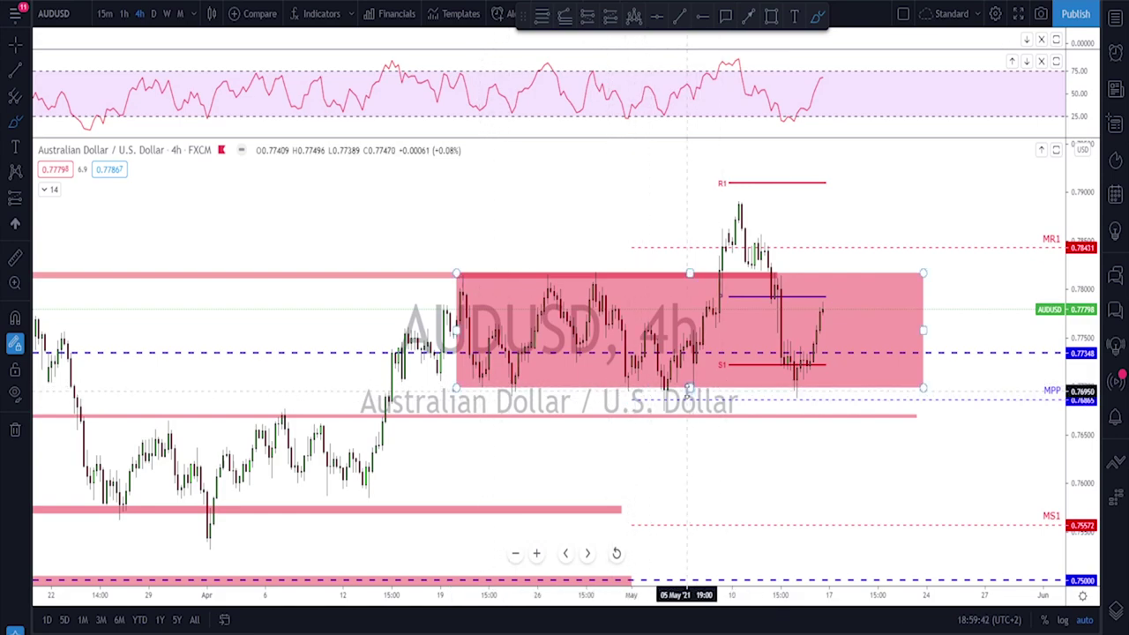
mouse_move(759, 206)
left_mouse_down()
mouse_move(754, 261)
mouse_move(776, 278)
left_mouse_up()
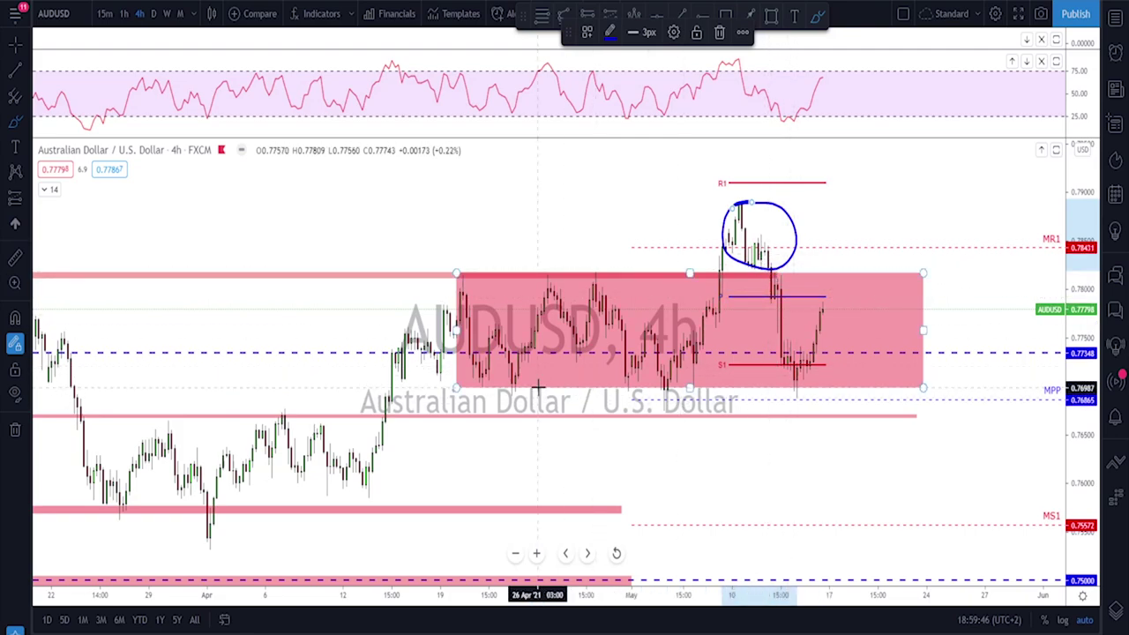
key("Delete")
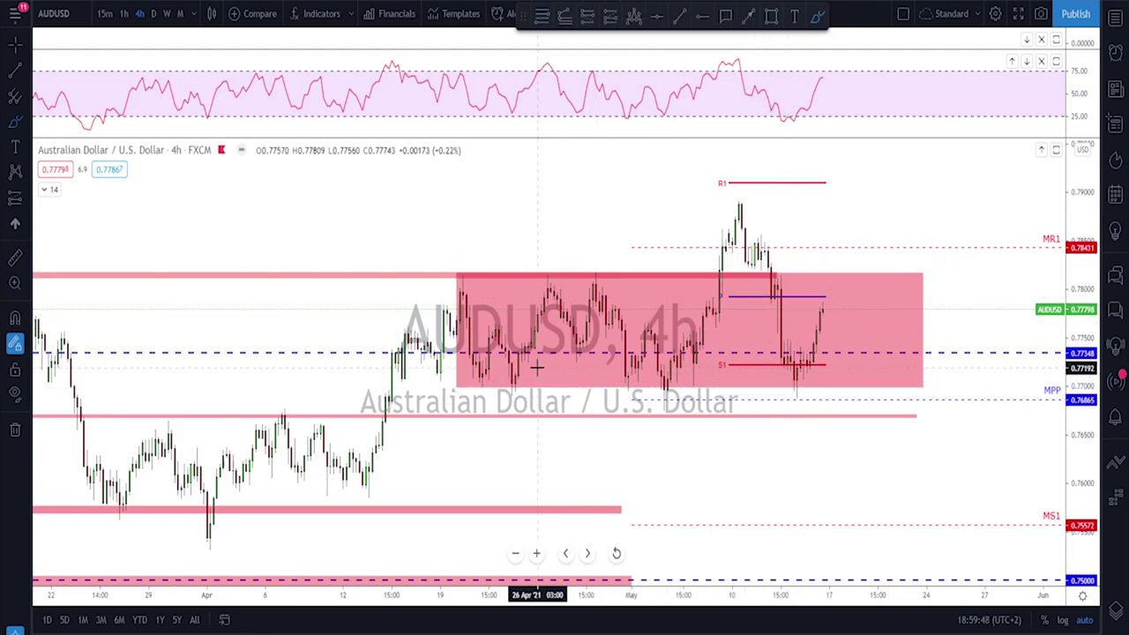
Step: Circle the five AUDUSD lows between 21 April and 13 May along the range rectangle's lower edge with the brush
scroll(537, 368, "up", 4)
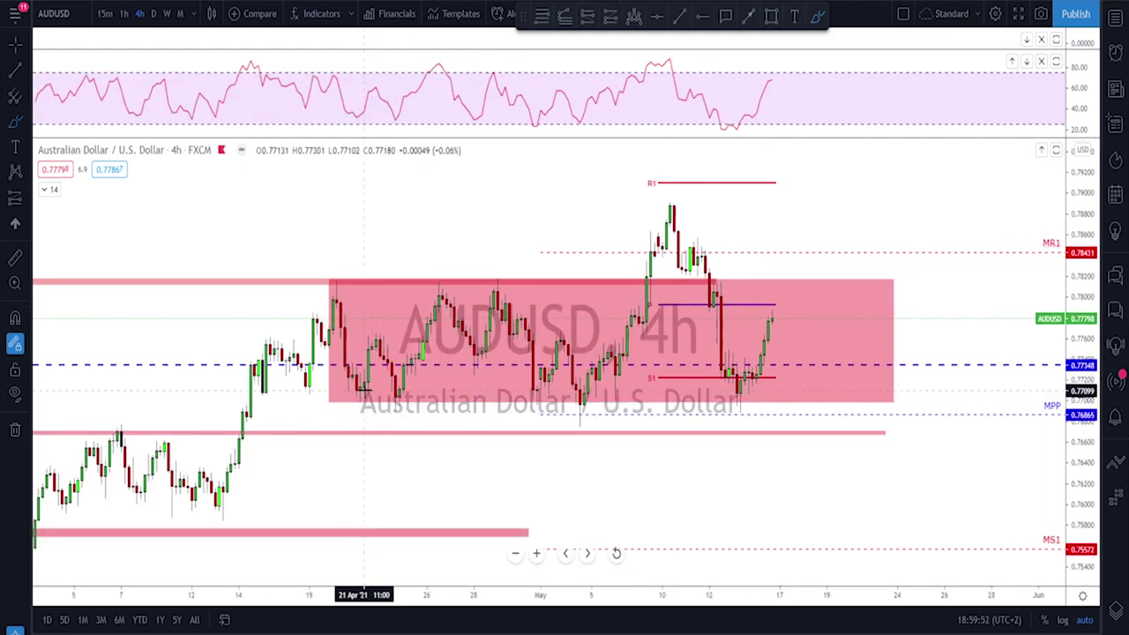
mouse_move(361, 388)
left_mouse_down()
mouse_move(357, 399)
mouse_move(398, 391)
left_mouse_up()
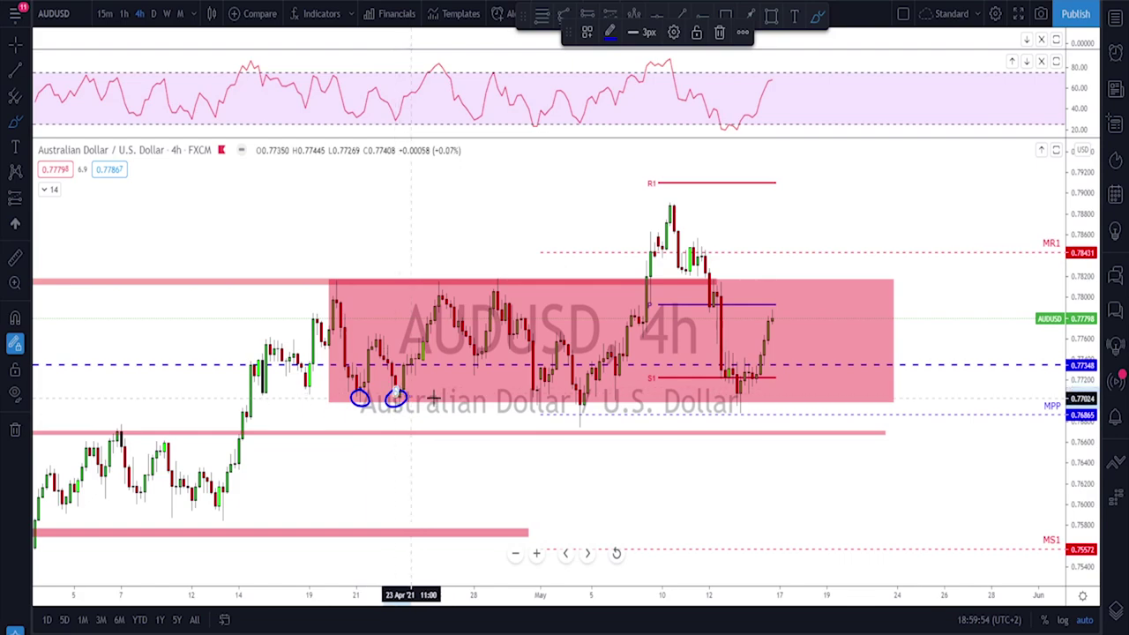
left_click_drag(532, 395, 580, 396)
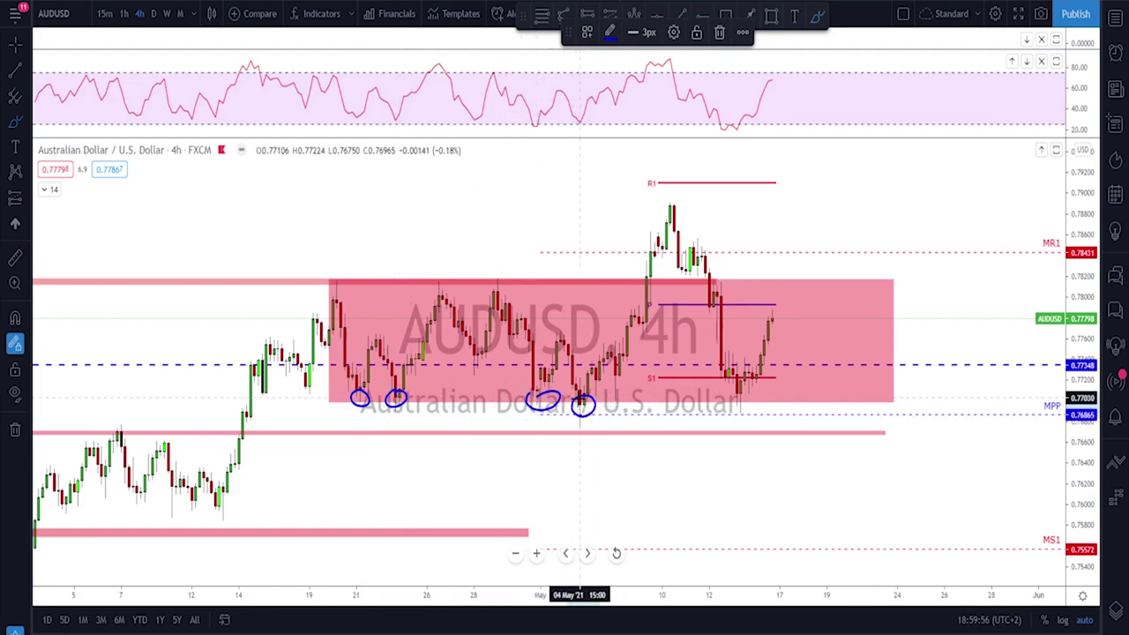
mouse_move(737, 393)
left_mouse_down()
mouse_move(739, 407)
mouse_move(749, 399)
left_mouse_up()
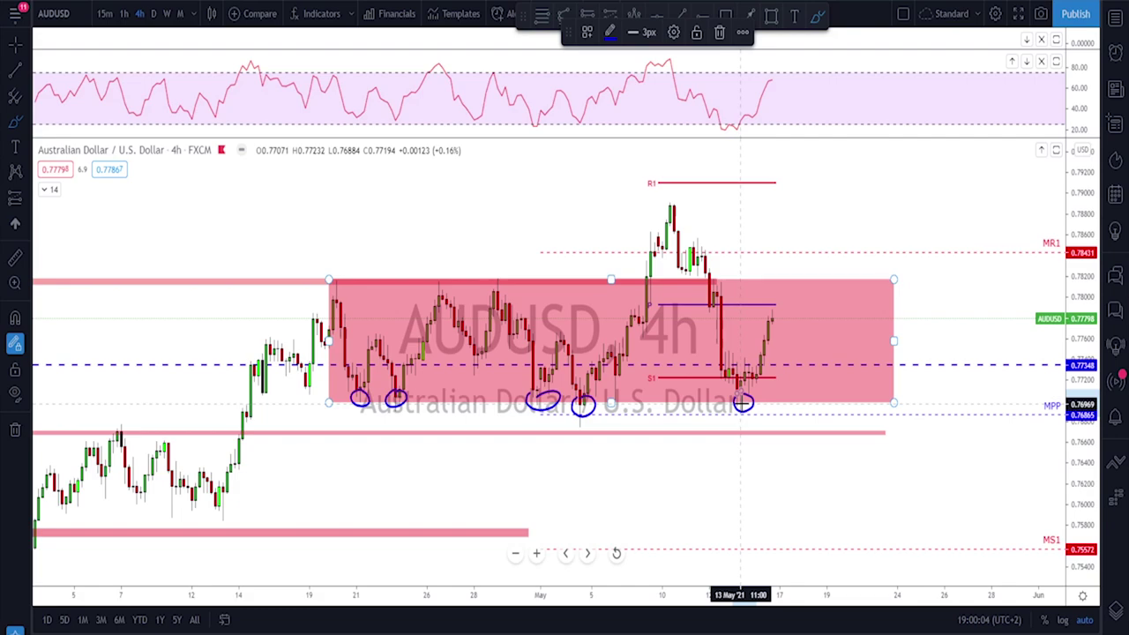
Step: Trace the AUDUSD rebound from the 13 May low with the brush, and undo the stroke and the circles around the lows
left_click_drag(741, 393, 774, 311)
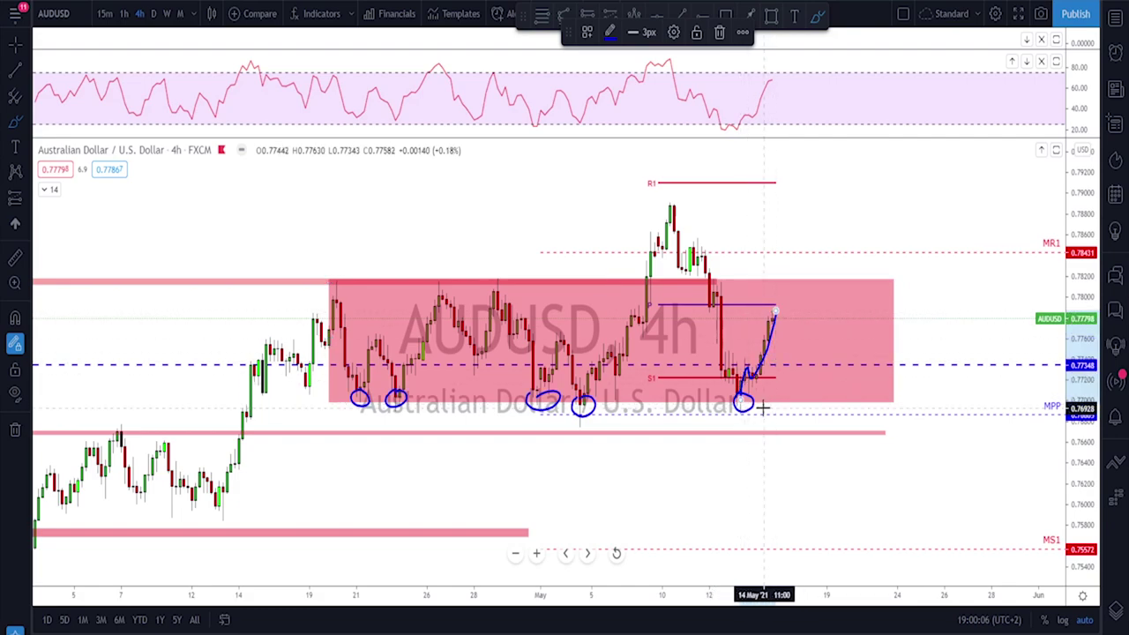
key("ctrl+z")
key("ctrl+z")
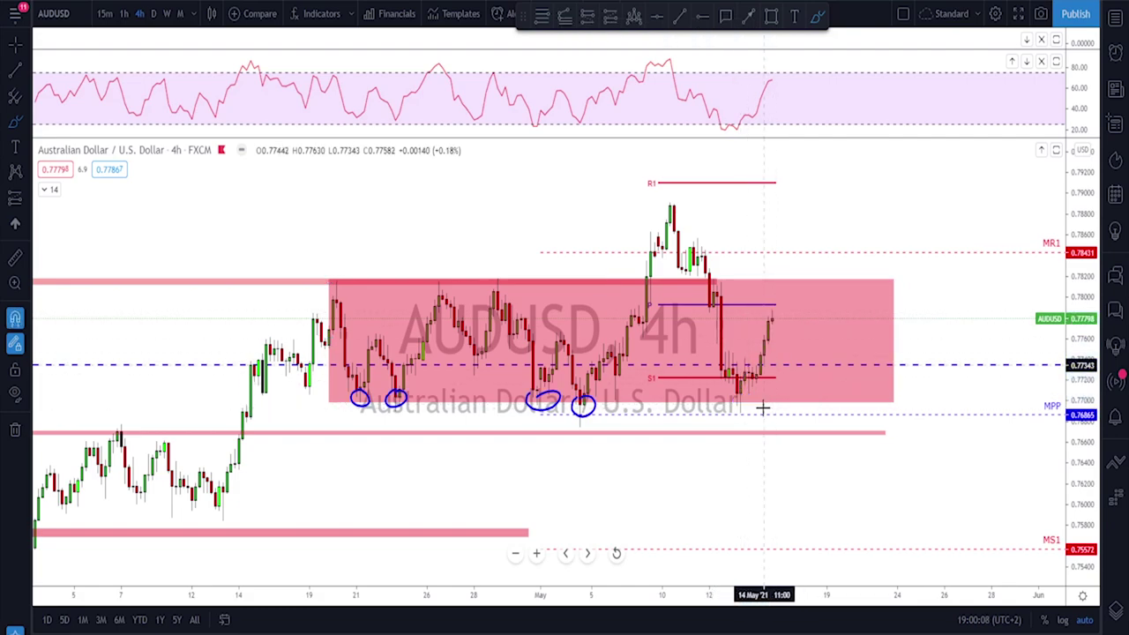
key("ctrl+z")
key("ctrl+z")
key("ctrl+z")
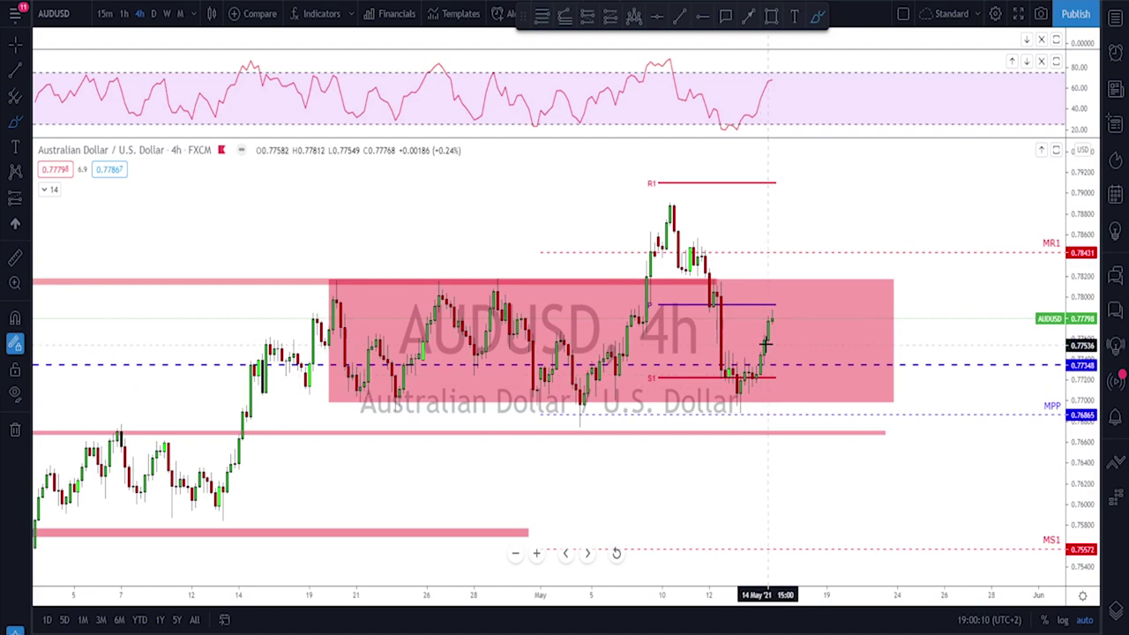
Step: Sketch AUDUSD rising to the range rectangle's upper edge and turning down, circle the turning point, and undo the strokes
mouse_move(770, 324)
left_mouse_down()
mouse_move(781, 281)
mouse_move(800, 313)
mouse_move(780, 288)
left_mouse_up()
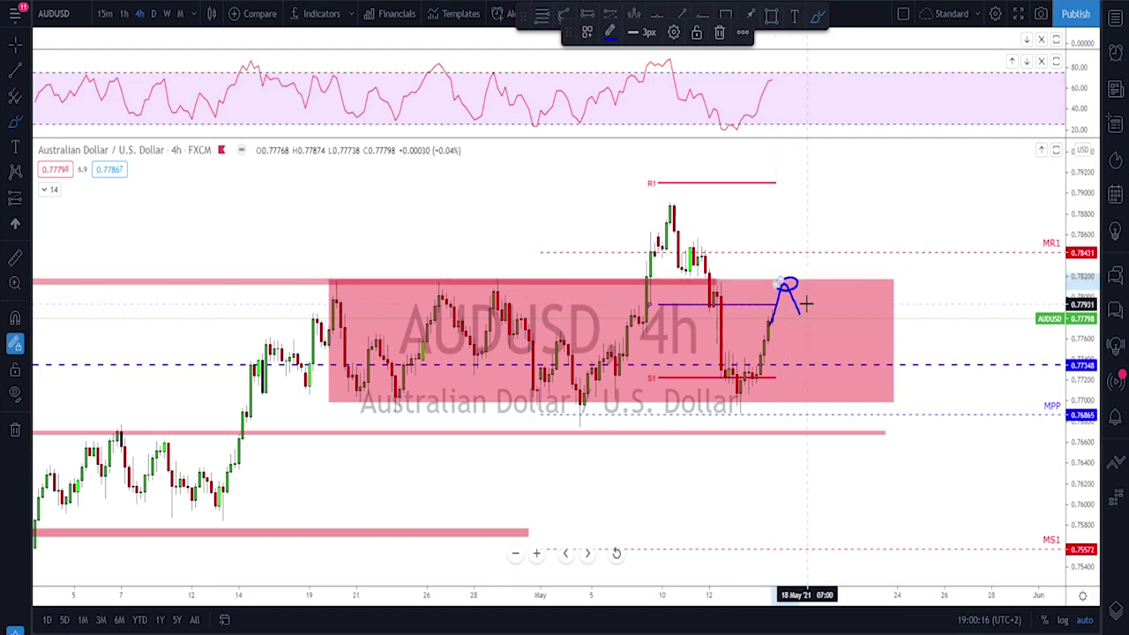
key("ctrl+z")
key("ctrl+z")
Step: Sketch an AUDUSD breakout above the range with a pullback and second rally, circle the 10 May peak, and undo the strokes
mouse_move(773, 319)
left_mouse_down()
mouse_move(784, 251)
mouse_move(806, 292)
mouse_move(820, 219)
left_mouse_up()
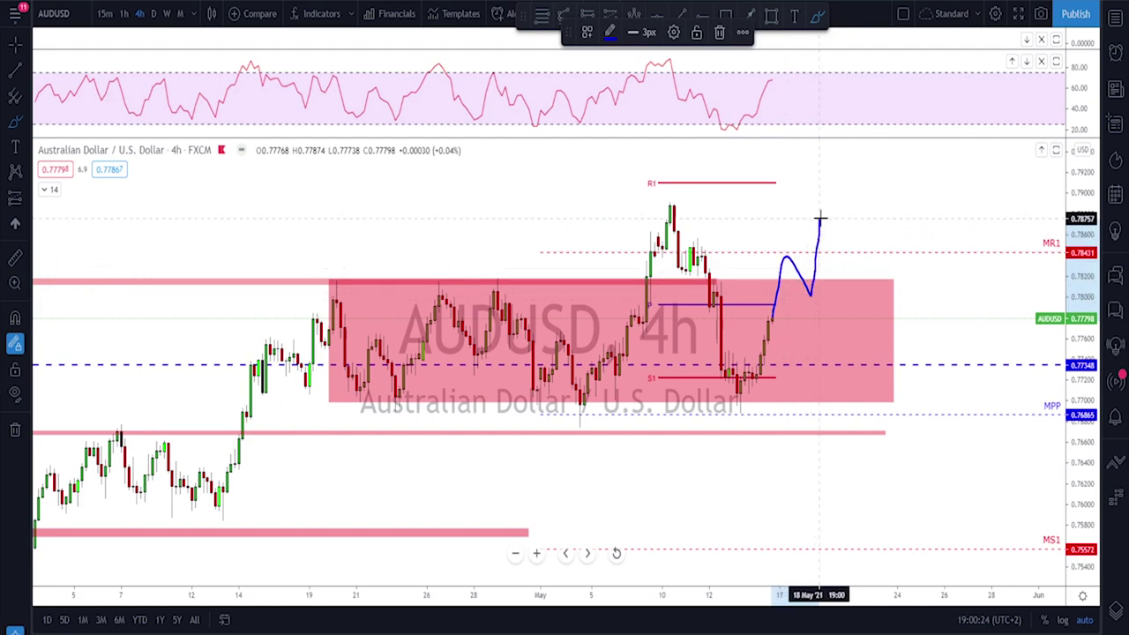
left_click_drag(680, 200, 672, 197)
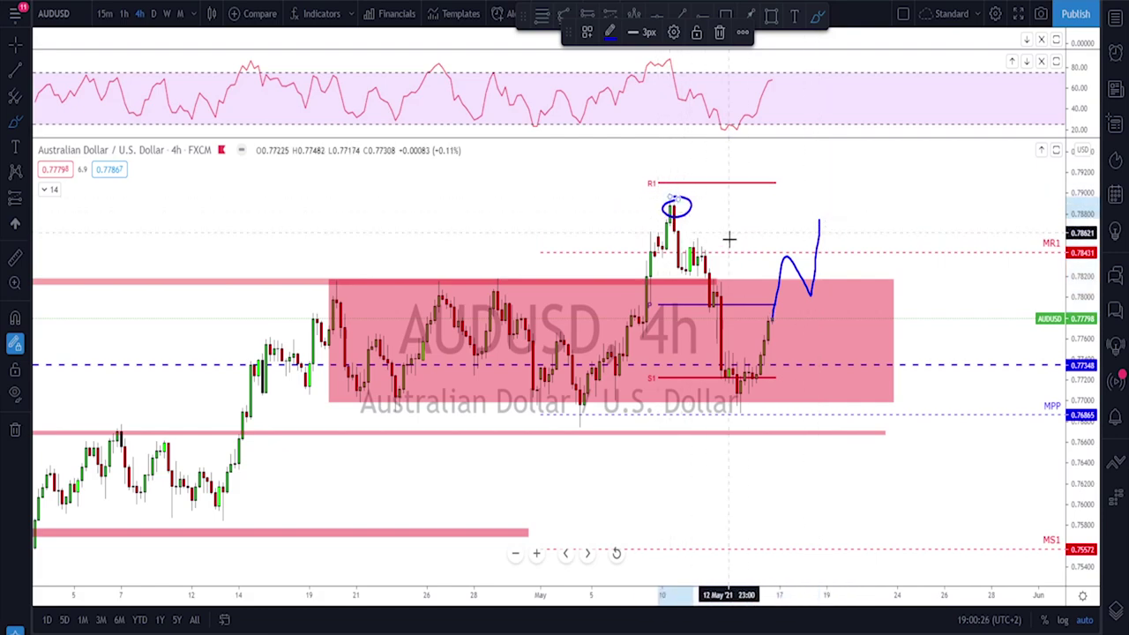
key("ctrl+z")
key("ctrl+z")
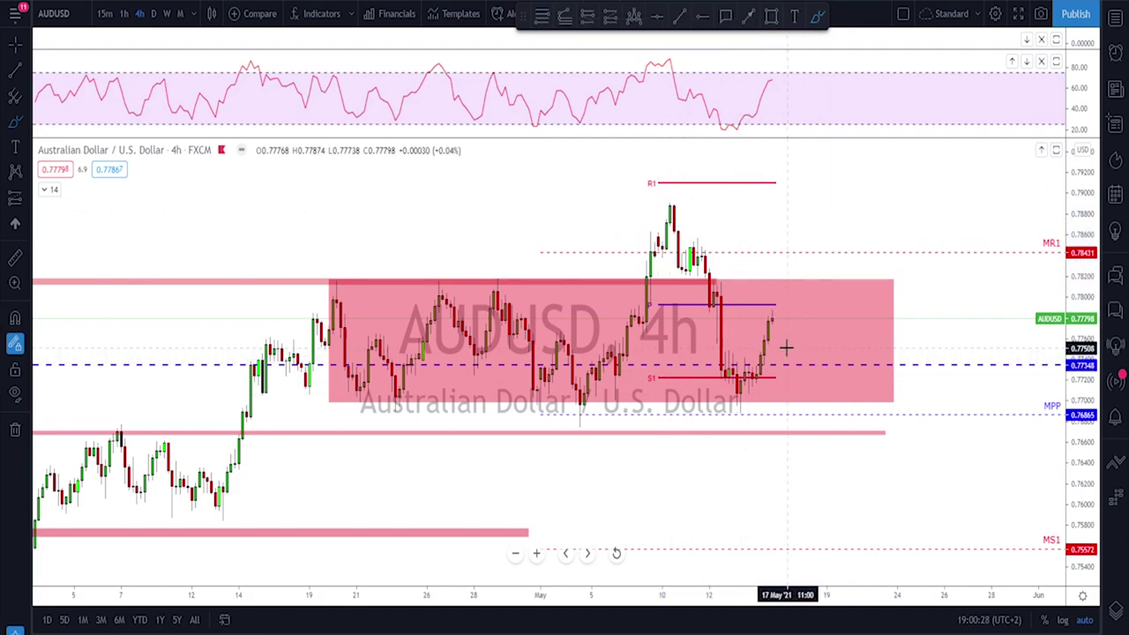
Step: Sketch AUDUSD falling through the range to the zone below MPP, bouncing and dropping further with an arrowhead, and undo the strokes
mouse_move(772, 317)
left_mouse_down()
mouse_move(813, 443)
mouse_move(825, 376)
mouse_move(866, 469)
mouse_move(870, 448)
left_mouse_up()
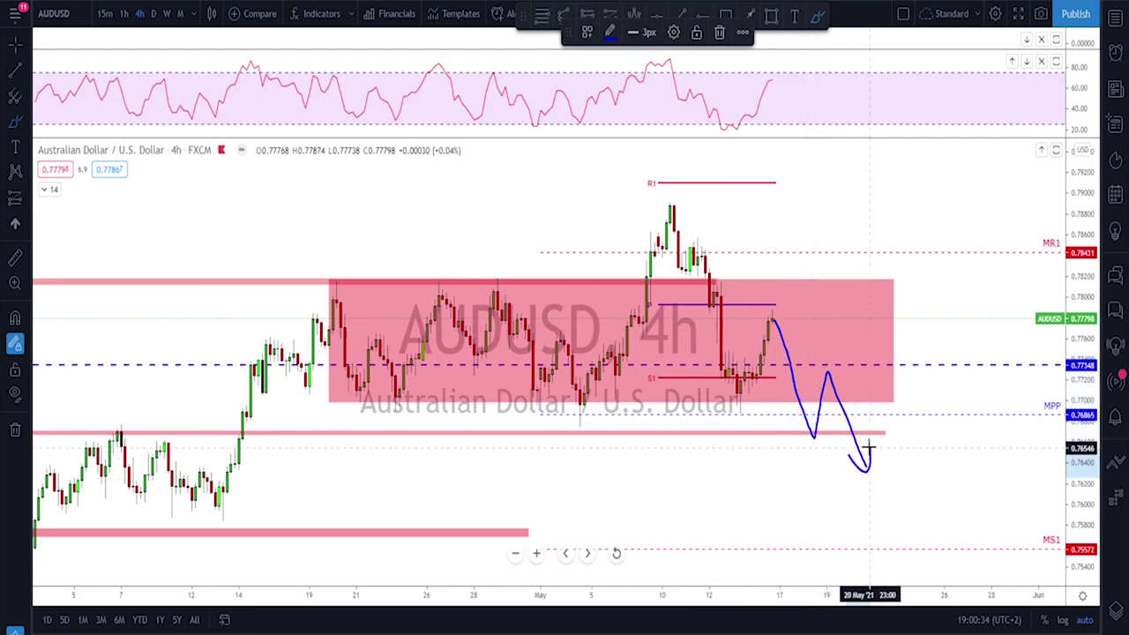
key("ctrl+z")
key("ctrl+z")
Step: Switch the chart to NZDUSD and raise the support zone above 0.71000 to line up with the April and May lows
scroll(865, 409, "down", 2)
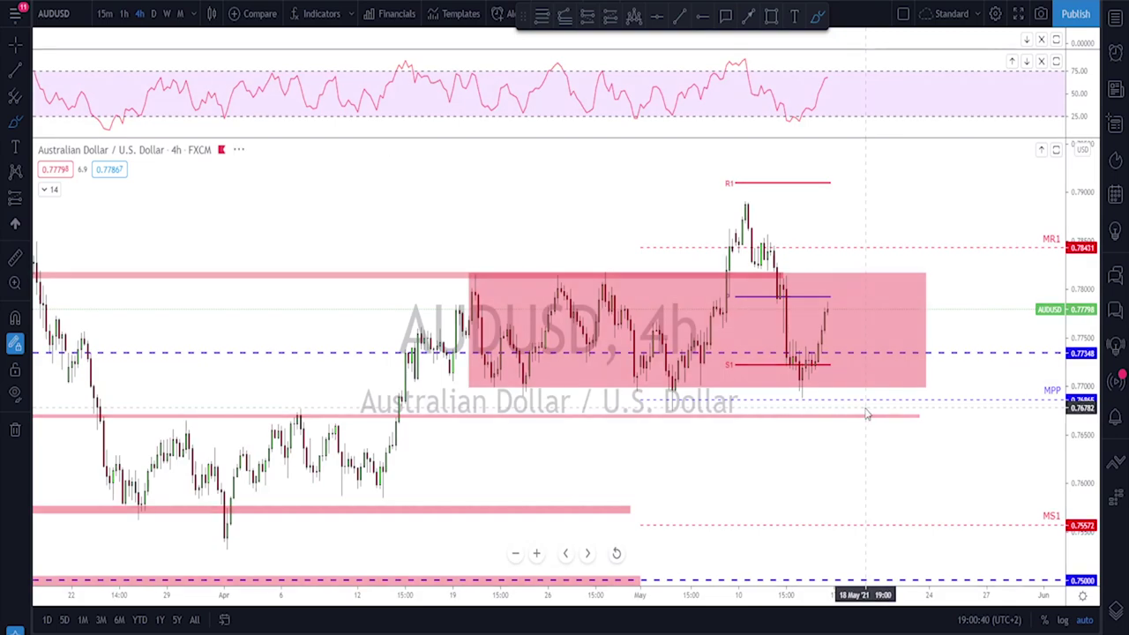
key("Down")
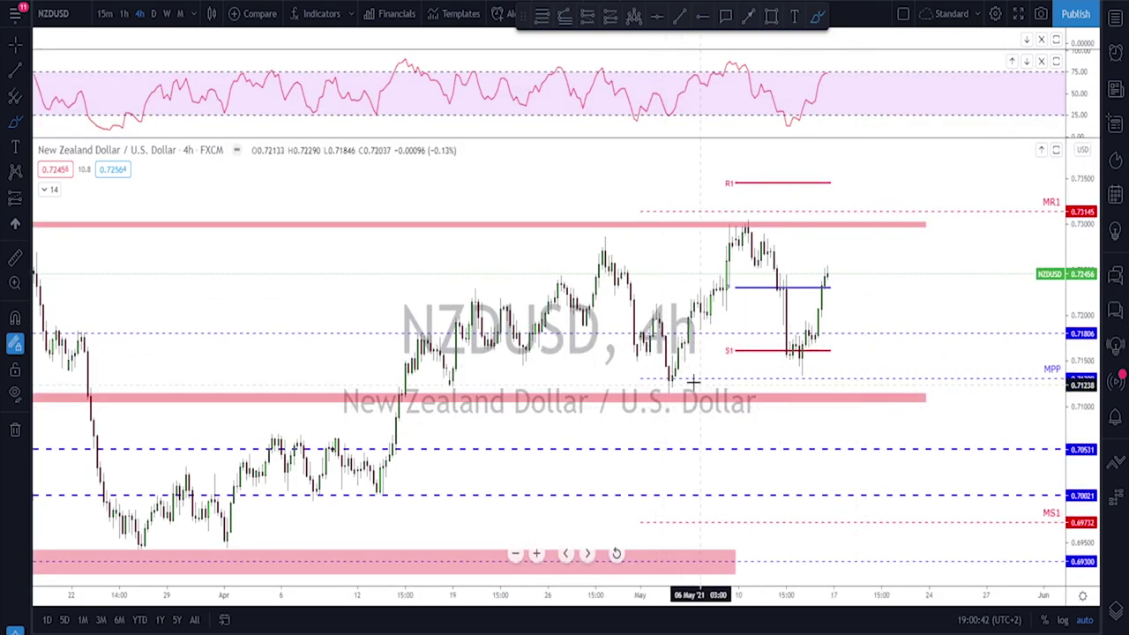
scroll(573, 388, "down", 2)
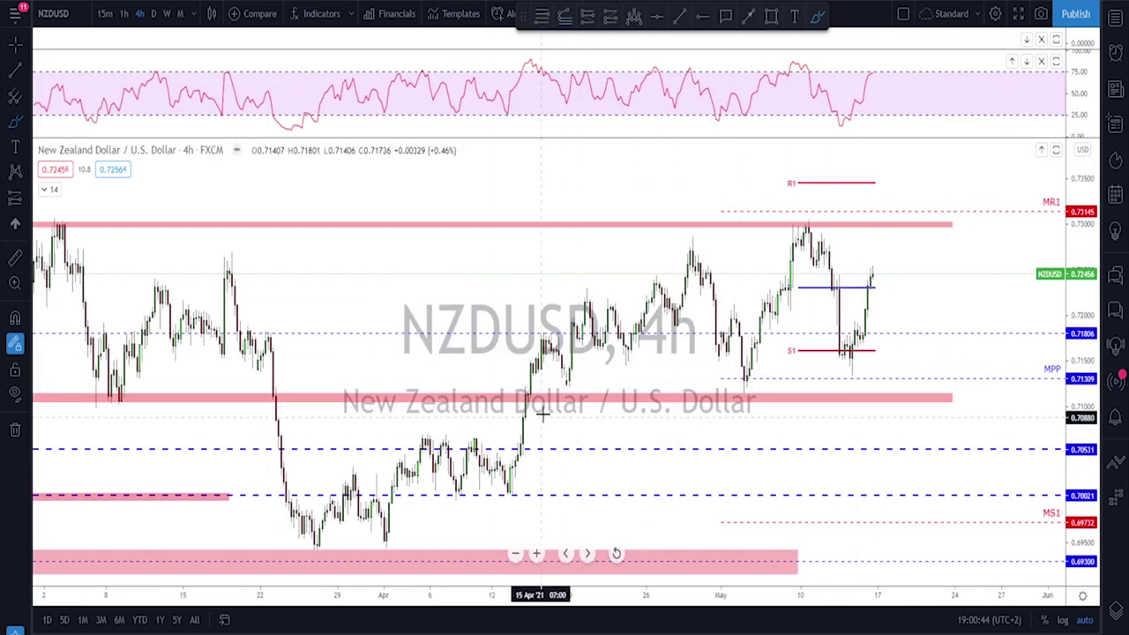
left_click_drag(562, 401, 577, 390)
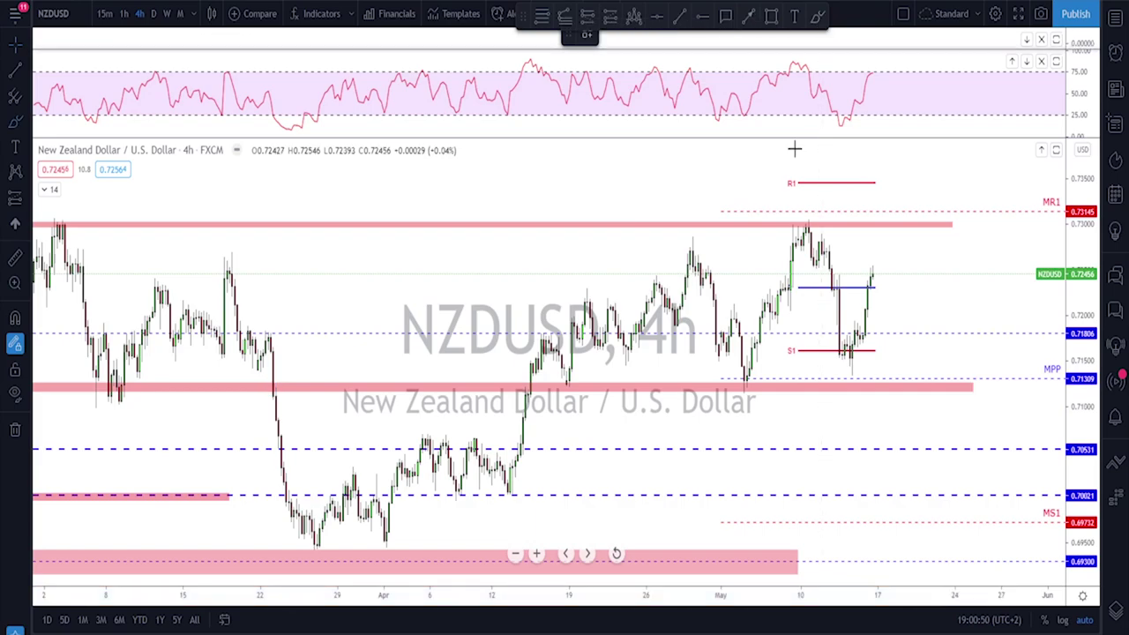
Step: Circle the NZDUSD lows on the support zone and the March and May peaks on the 0.73000 resistance zone, and undo the circles
left_click(566, 381)
mouse_move(758, 381)
left_mouse_down()
mouse_move(743, 402)
mouse_move(760, 380)
left_mouse_up()
mouse_move(132, 384)
left_mouse_down()
mouse_move(146, 400)
mouse_move(112, 377)
left_mouse_up()
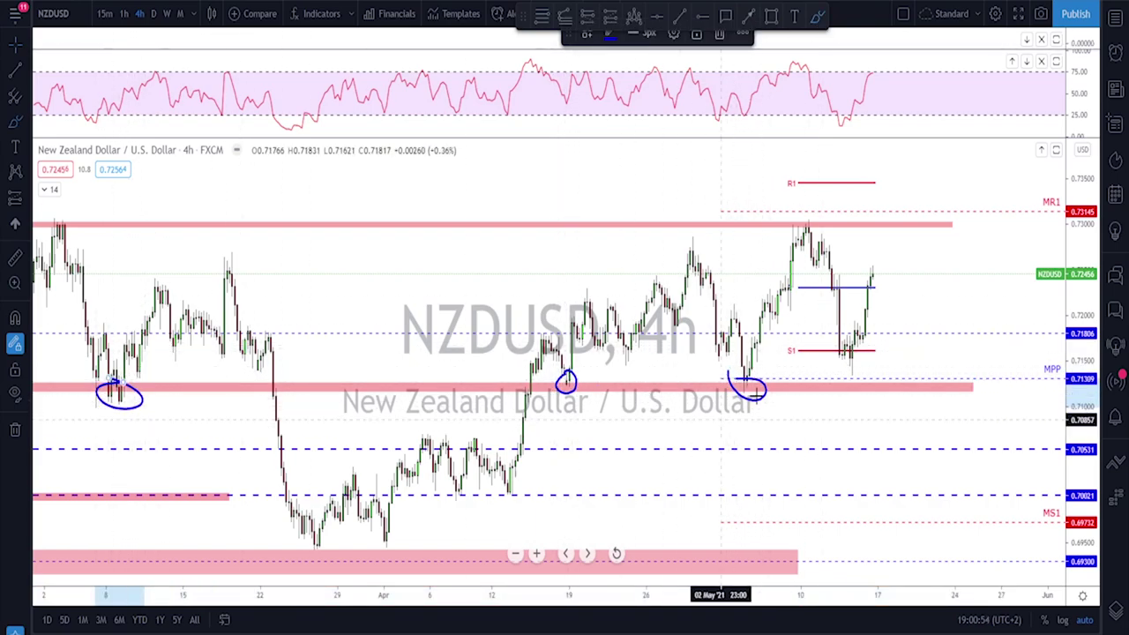
left_click_drag(810, 219, 816, 230)
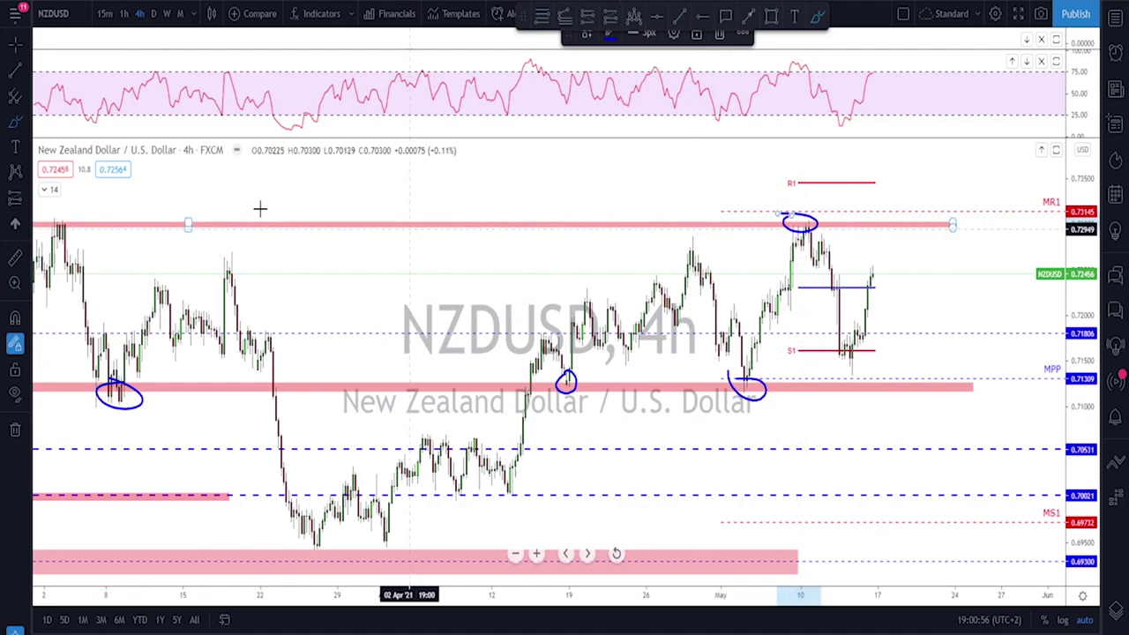
scroll(244, 262, "down", 2)
left_click_drag(231, 308, 249, 289)
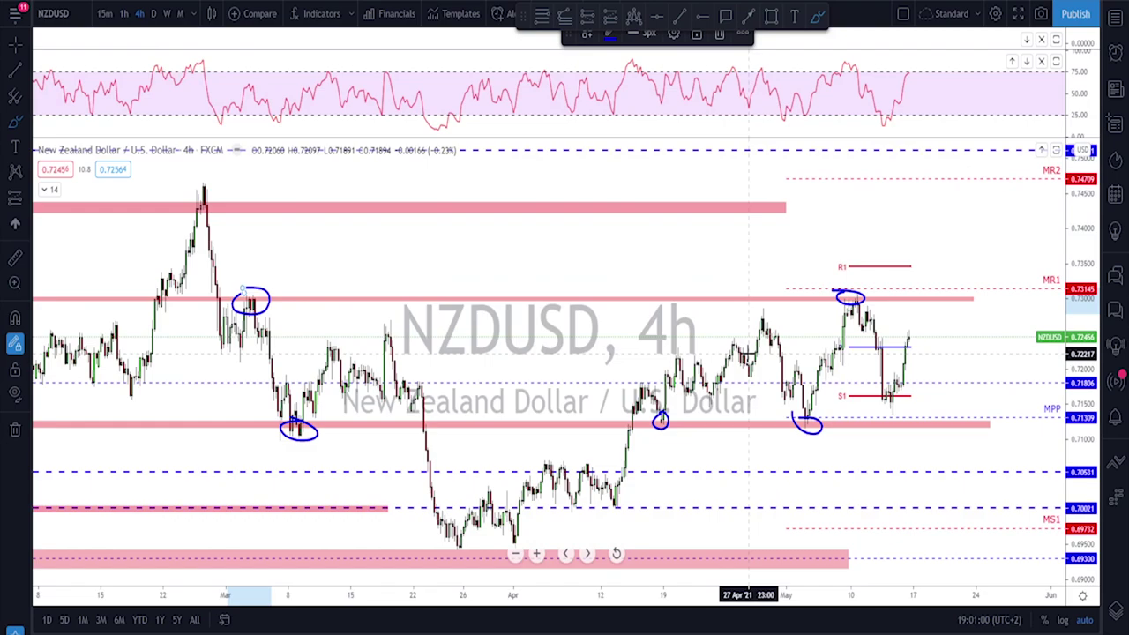
key("ctrl+z")
key("ctrl+z")
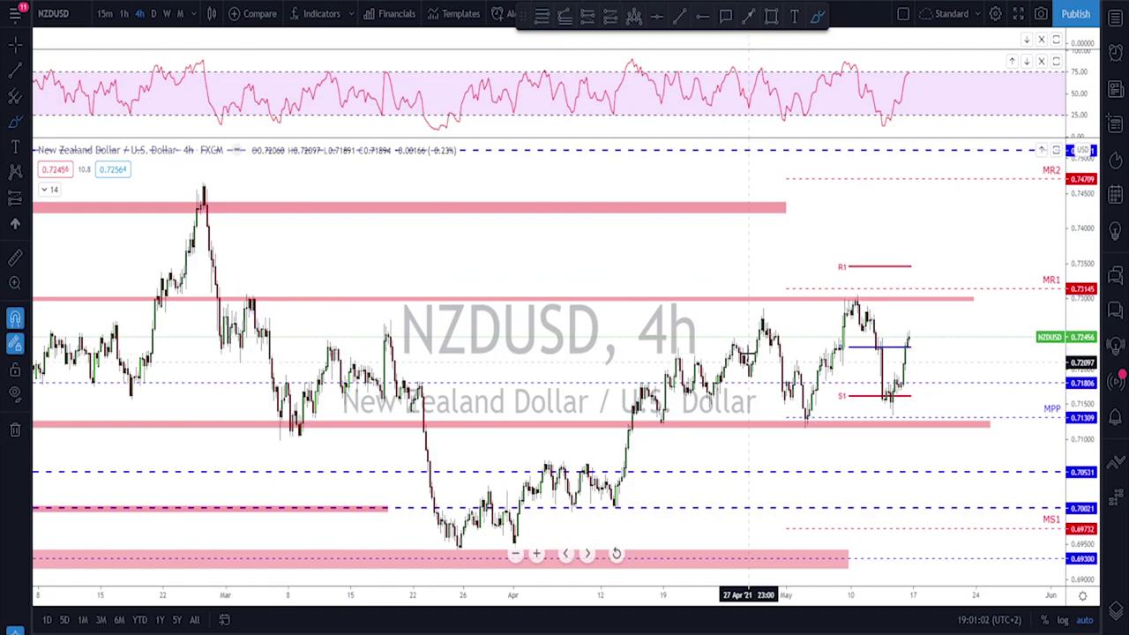
Step: Circle the mid-May NZDUSD low, sketch breakouts above the 0.73000 zone and below the support zone with arrowheads, and delete the strokes
scroll(749, 353, "up", 3)
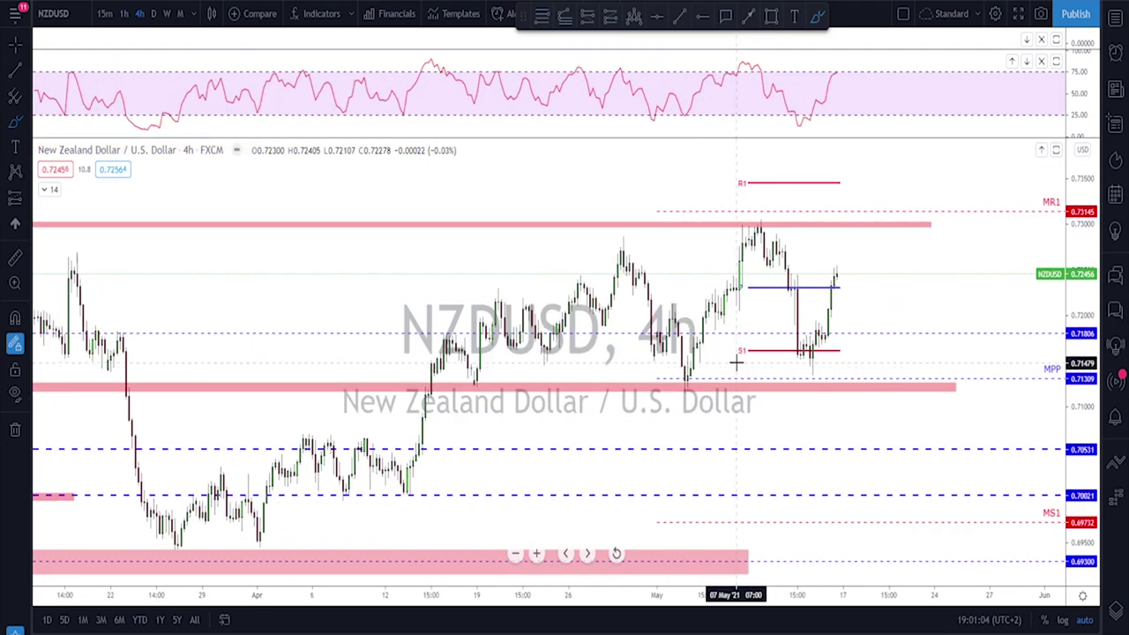
scroll(736, 362, "up", 1)
left_click_drag(791, 375, 793, 374)
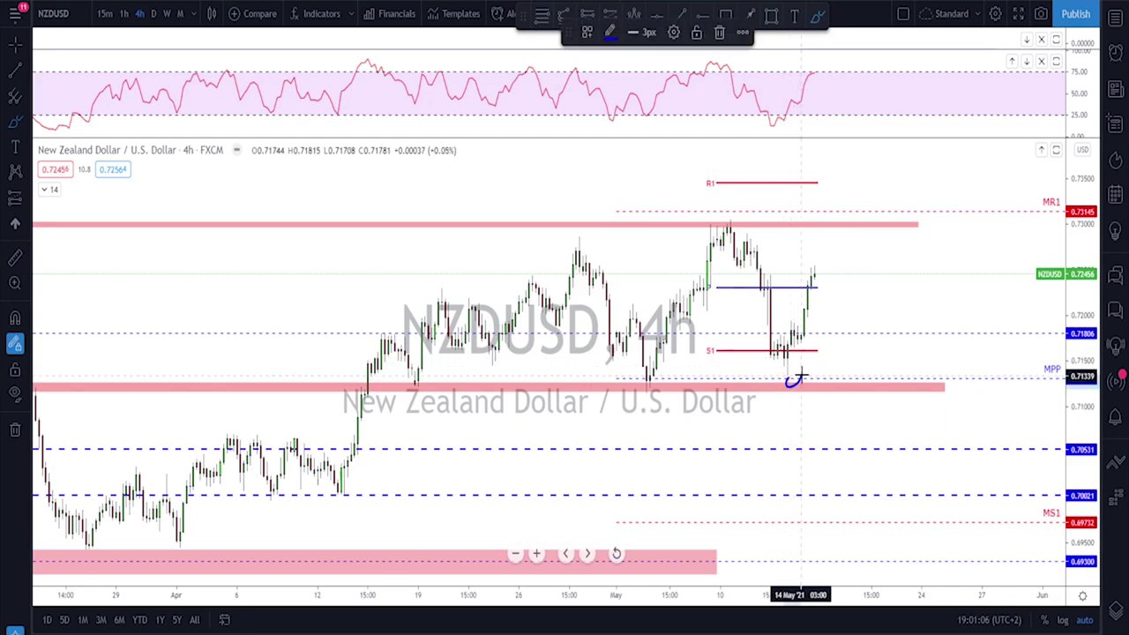
mouse_move(829, 220)
left_mouse_down()
mouse_move(812, 229)
mouse_move(825, 222)
left_mouse_up()
mouse_move(814, 269)
left_mouse_down()
mouse_move(856, 148)
mouse_move(865, 187)
left_mouse_up()
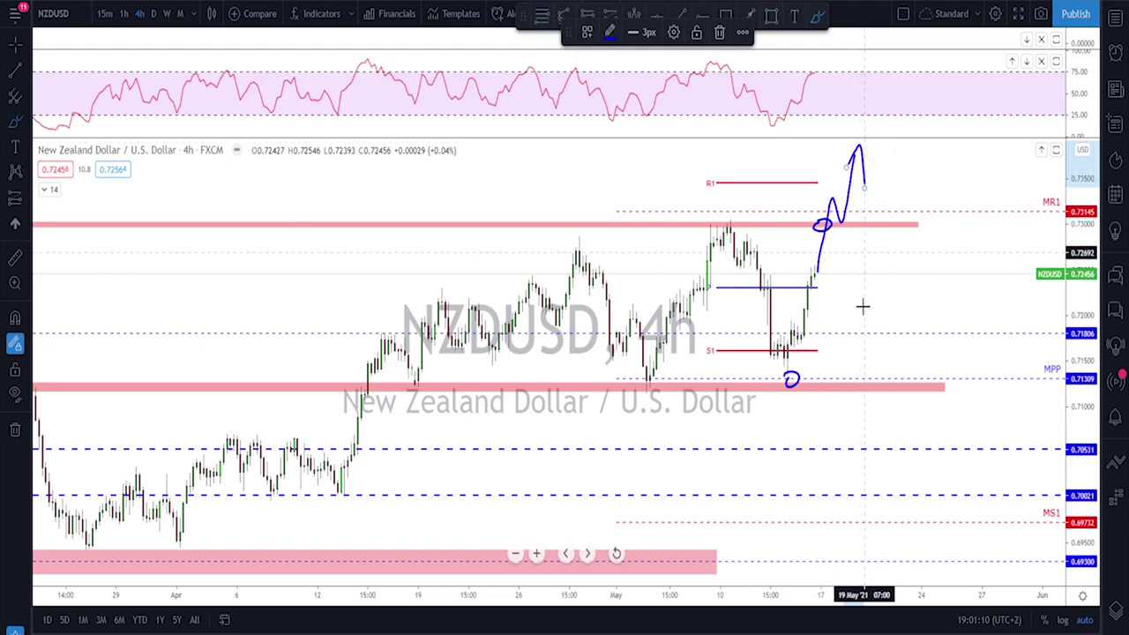
mouse_move(828, 361)
left_mouse_down()
mouse_move(860, 379)
mouse_move(880, 439)
mouse_move(887, 423)
left_mouse_up()
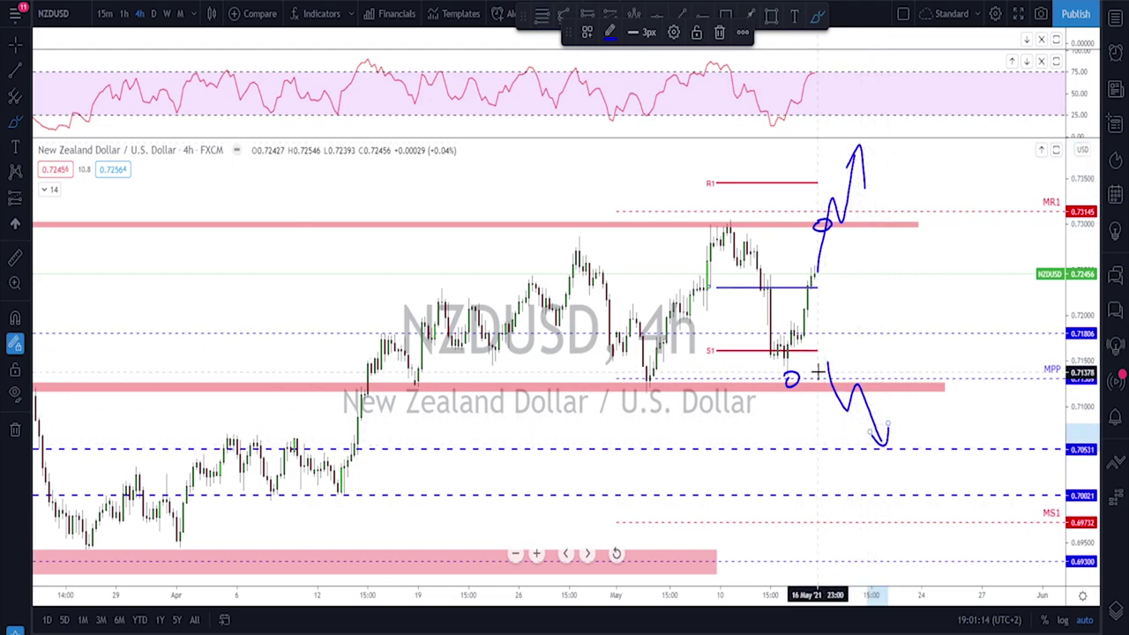
key("Delete")
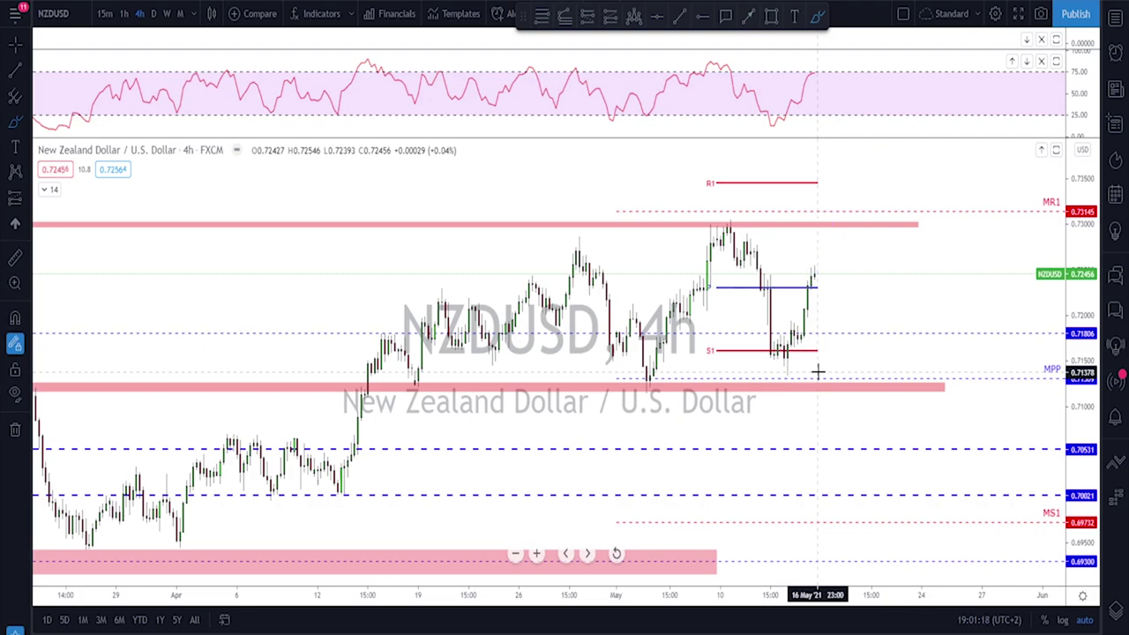
Step: Set NZDUSD to the daily timeframe and bring the 2021 price action into view
scroll(819, 372, "down", 5)
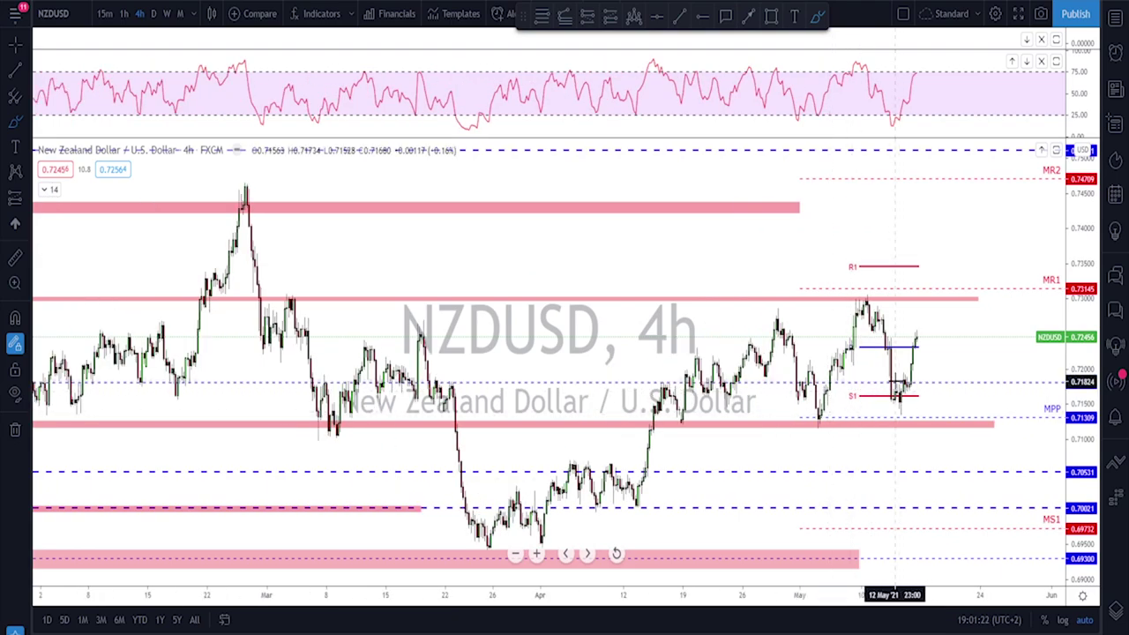
left_click(154, 14)
scroll(701, 347, "up", 4)
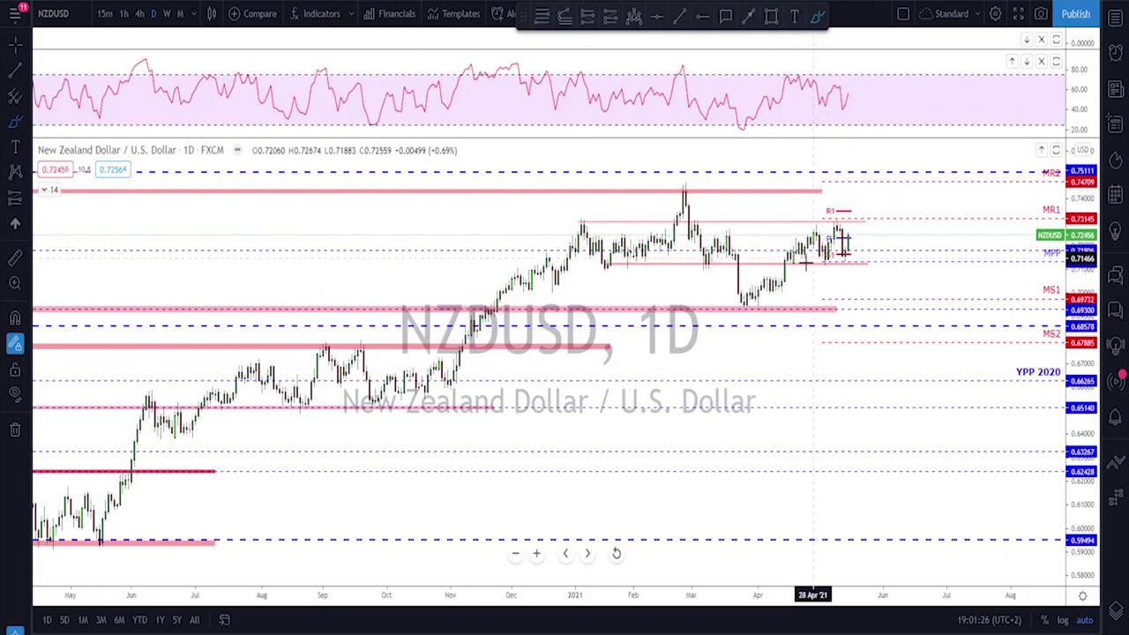
scroll(773, 301, "up", 1)
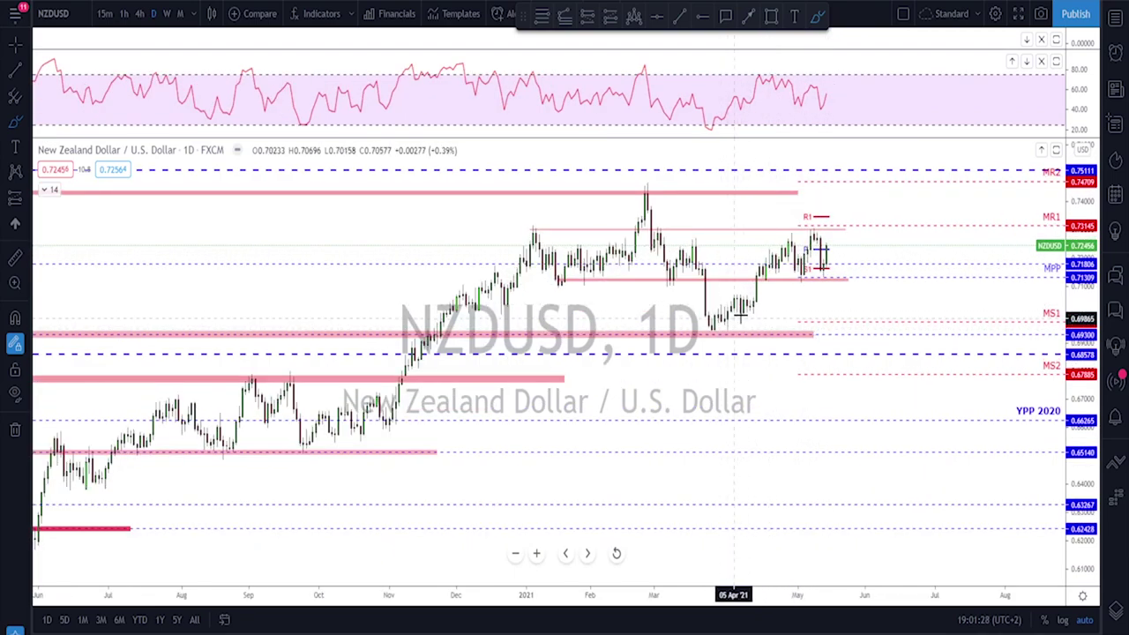
Step: Sketch NZDUSD's April-May swings with breakouts toward the circled late-February high and late-March low, and undo the strokes
mouse_move(750, 310)
left_mouse_down()
mouse_move(776, 249)
mouse_move(800, 229)
mouse_move(829, 276)
left_mouse_up()
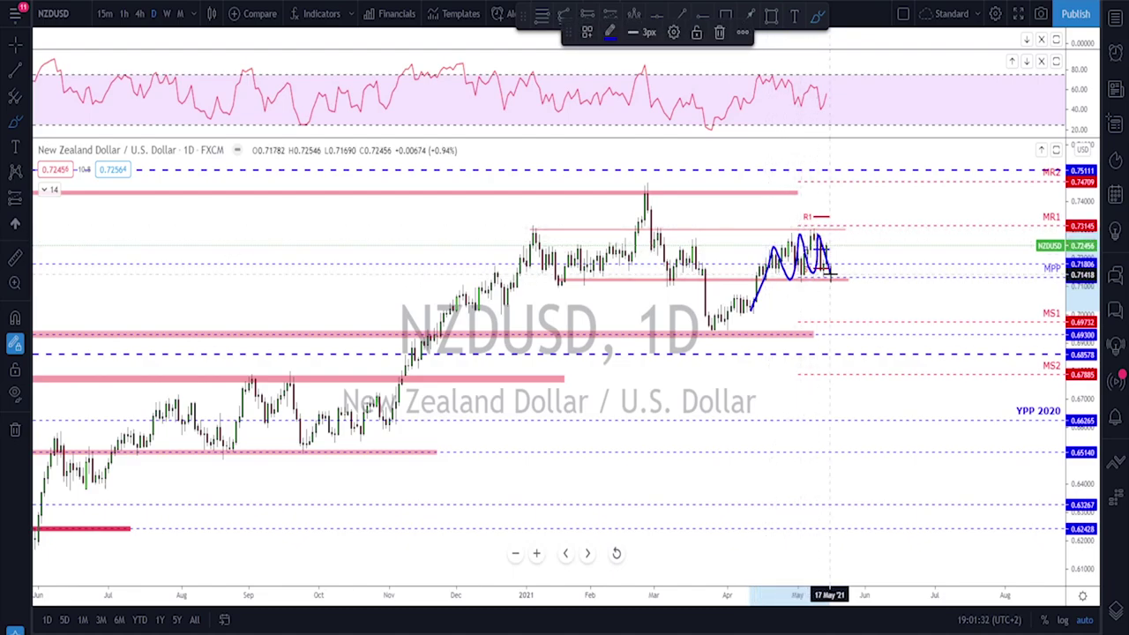
left_click_drag(829, 216, 840, 184)
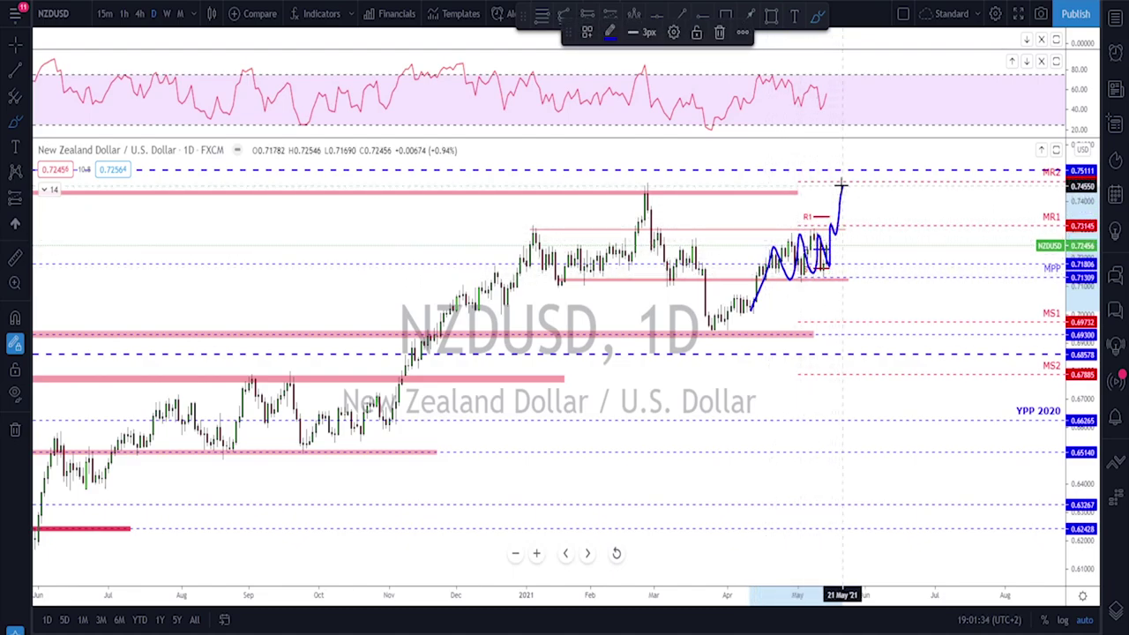
left_click_drag(649, 179, 646, 182)
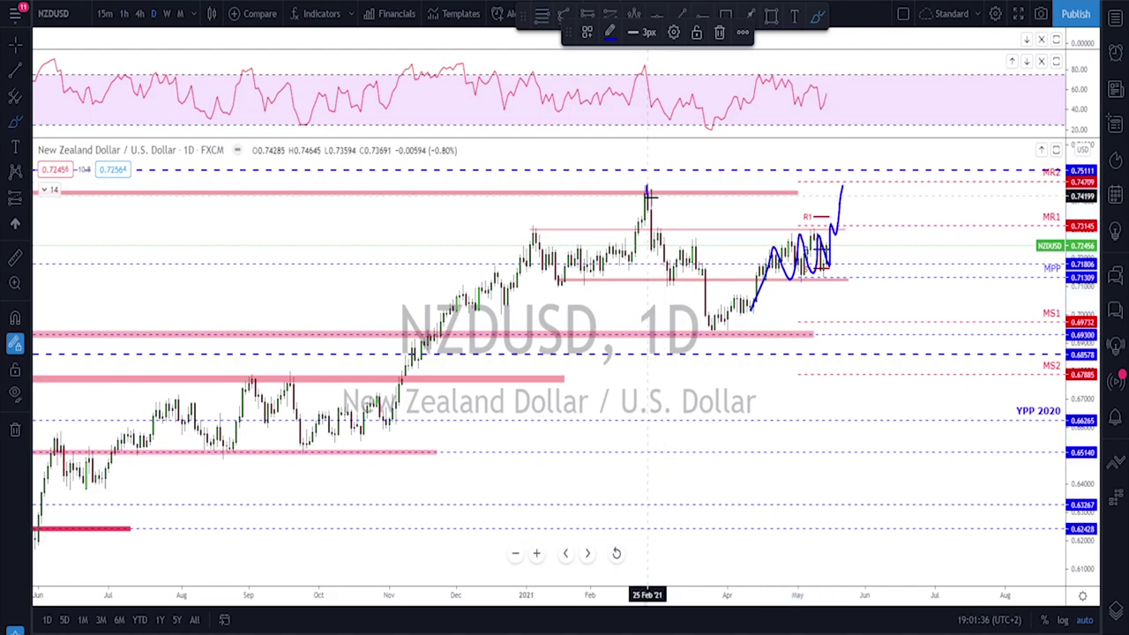
left_click_drag(829, 261, 855, 336)
mouse_move(705, 319)
left_mouse_down()
mouse_move(733, 340)
mouse_move(735, 322)
left_mouse_up()
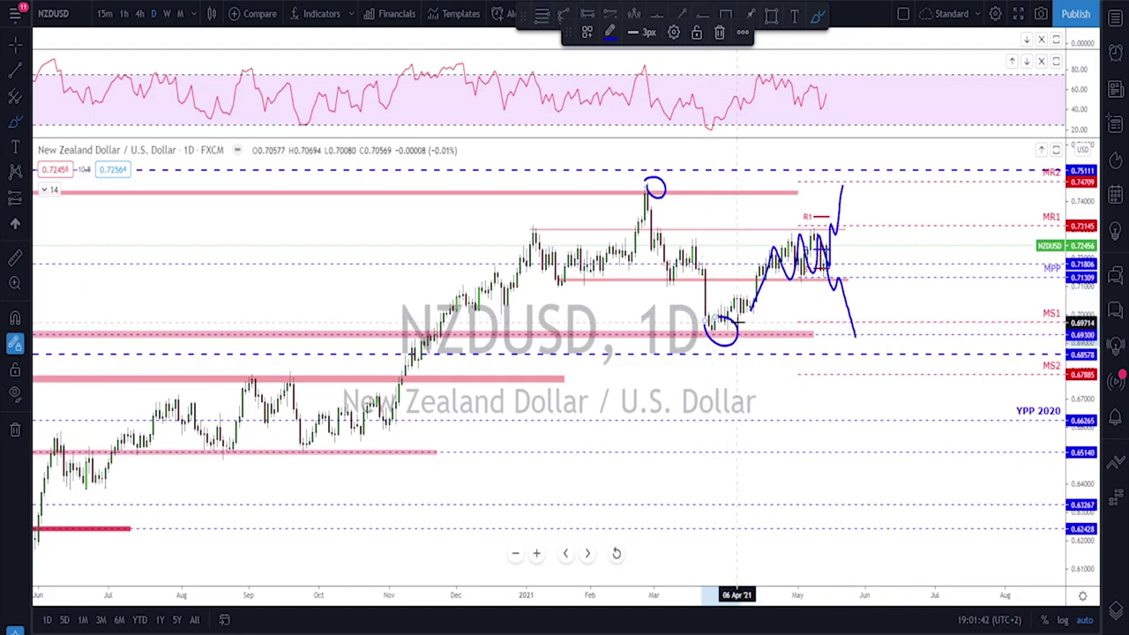
key("ctrl+z")
key("ctrl+z")
key("ctrl+z")
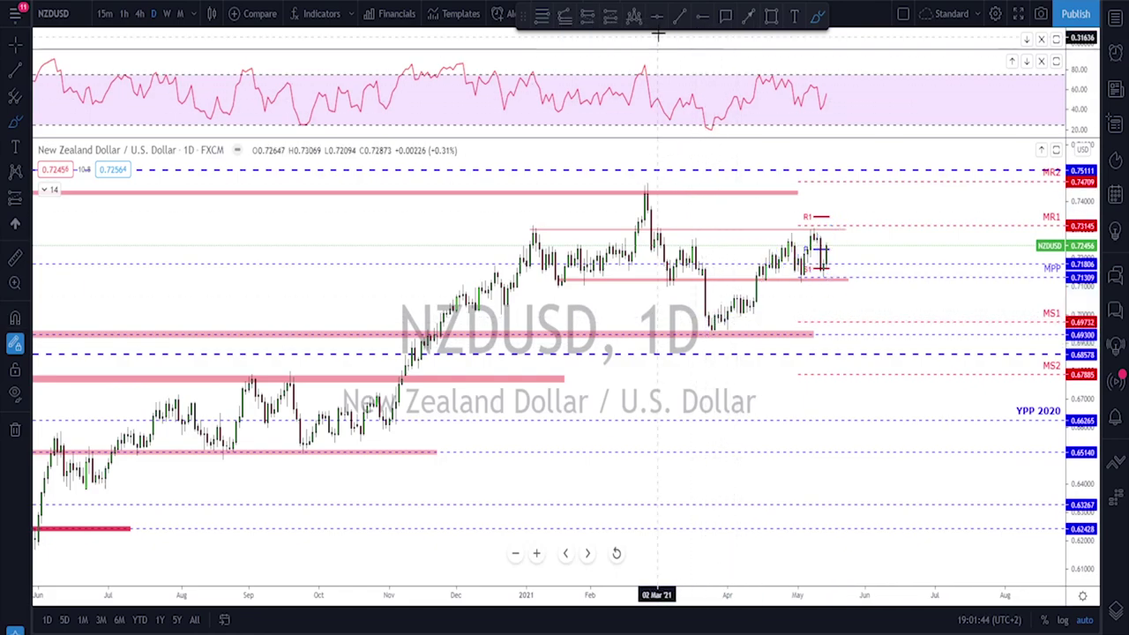
Step: Draw a rectangle from 22 Feb to 17 Jun 2021 between 0.74625 and 0.69414 on the NZDUSD daily chart, and delete it
left_click(770, 15)
left_click_drag(638, 184, 903, 330)
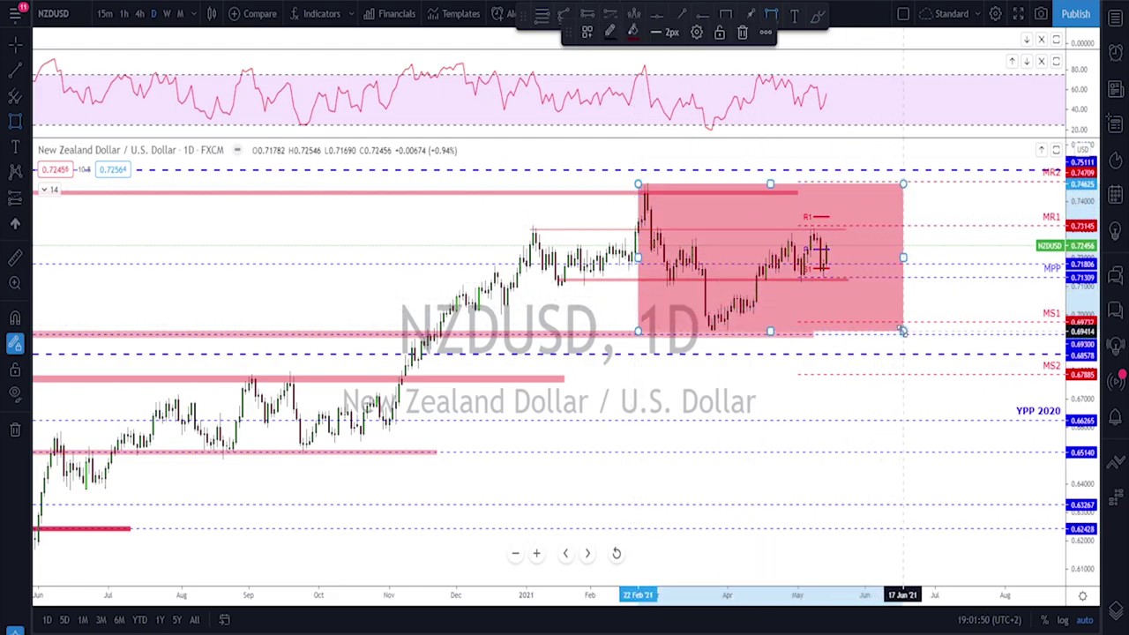
key("Delete")
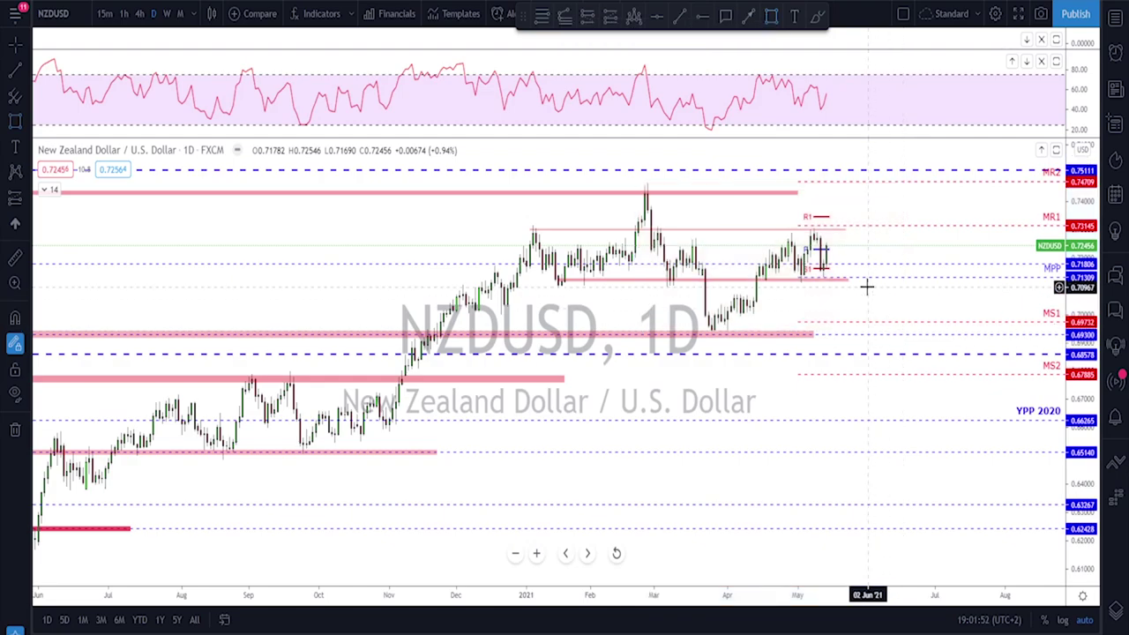
scroll(852, 305, "up", 2)
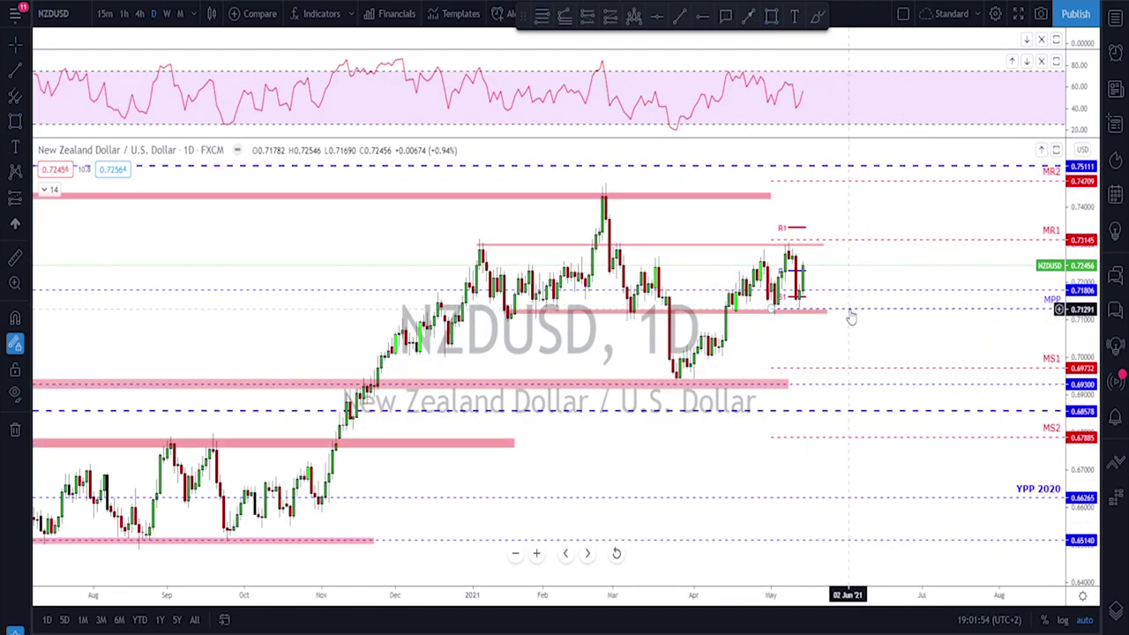